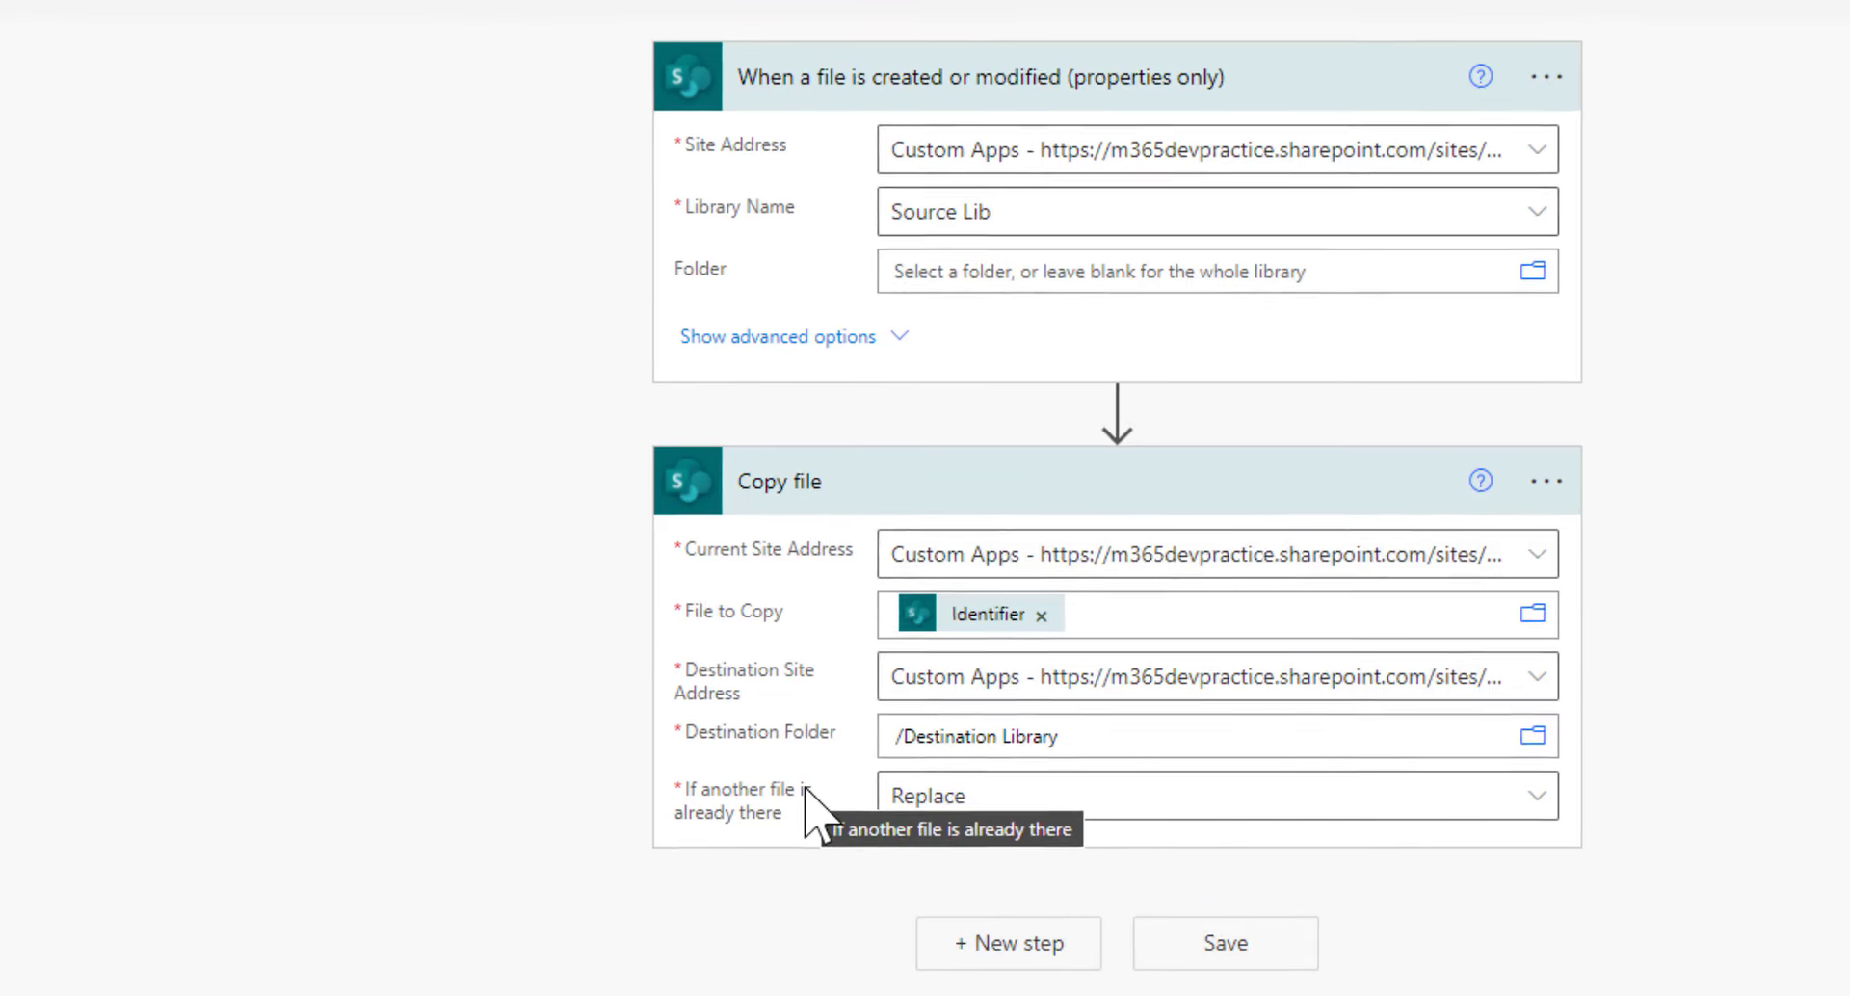
Review the Copy file action's options for handling a file that already exists, keeping Replace selected.
click(1034, 815)
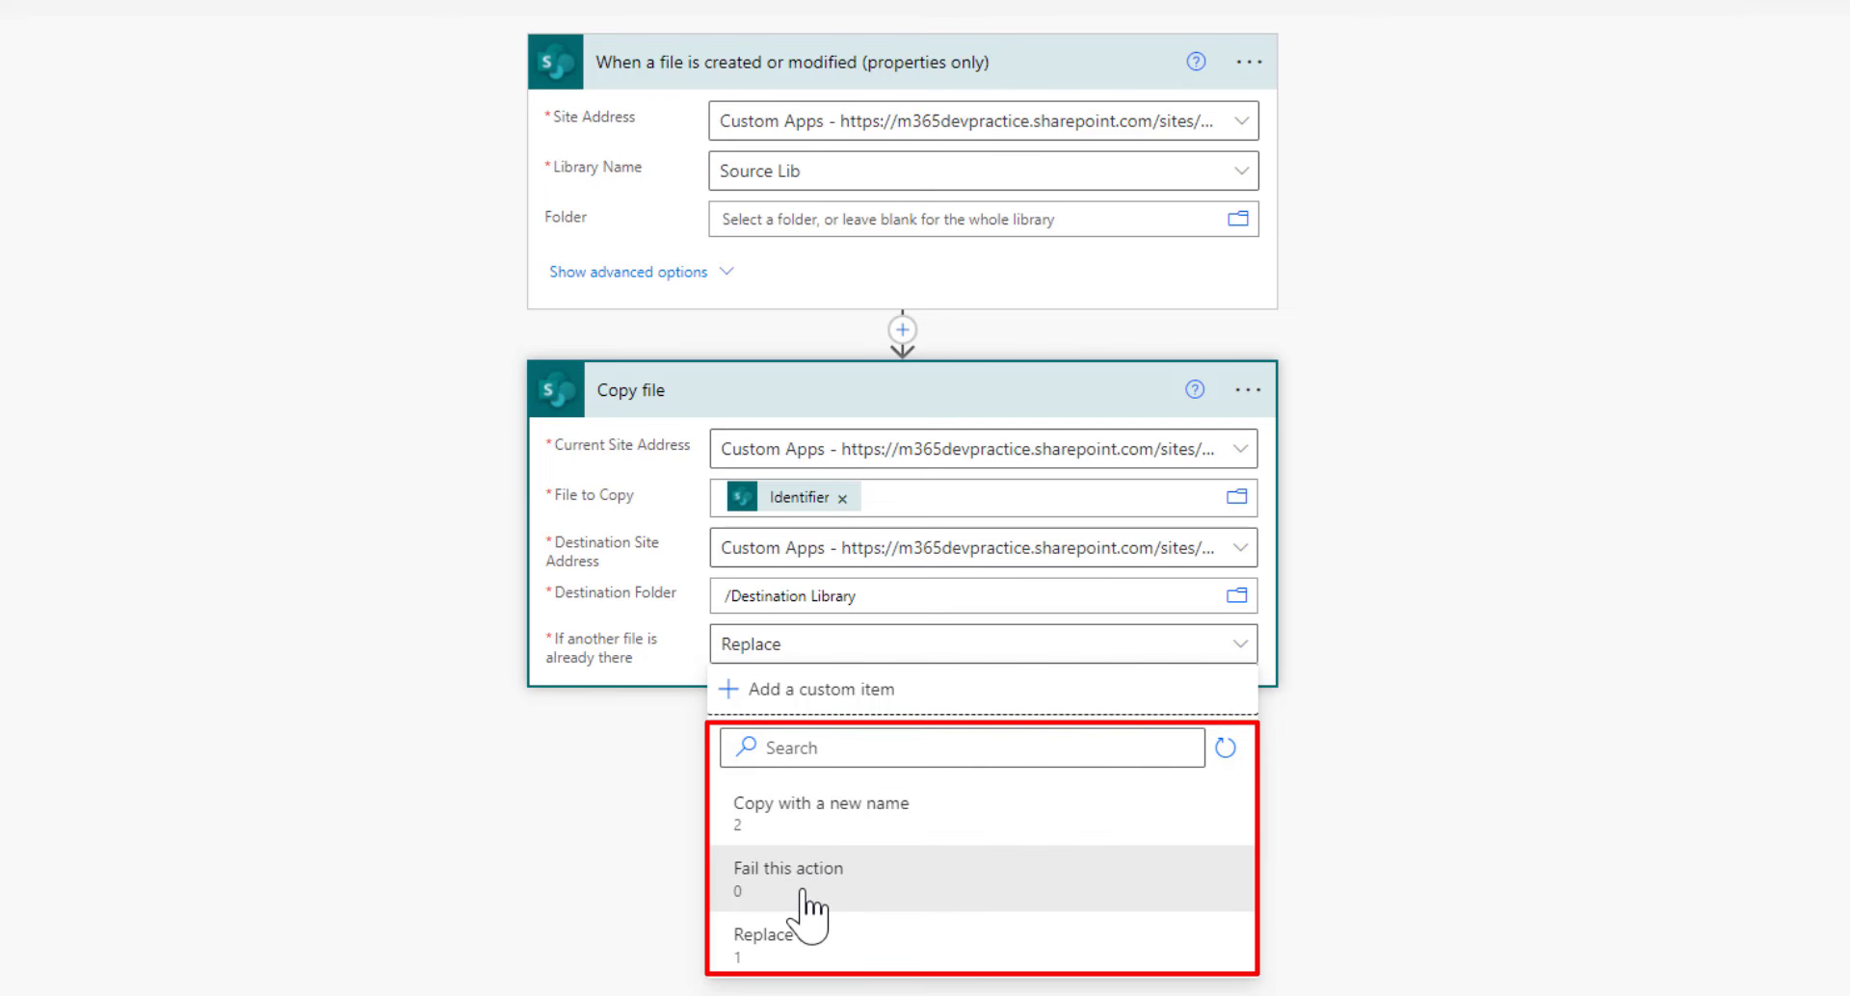
click(660, 684)
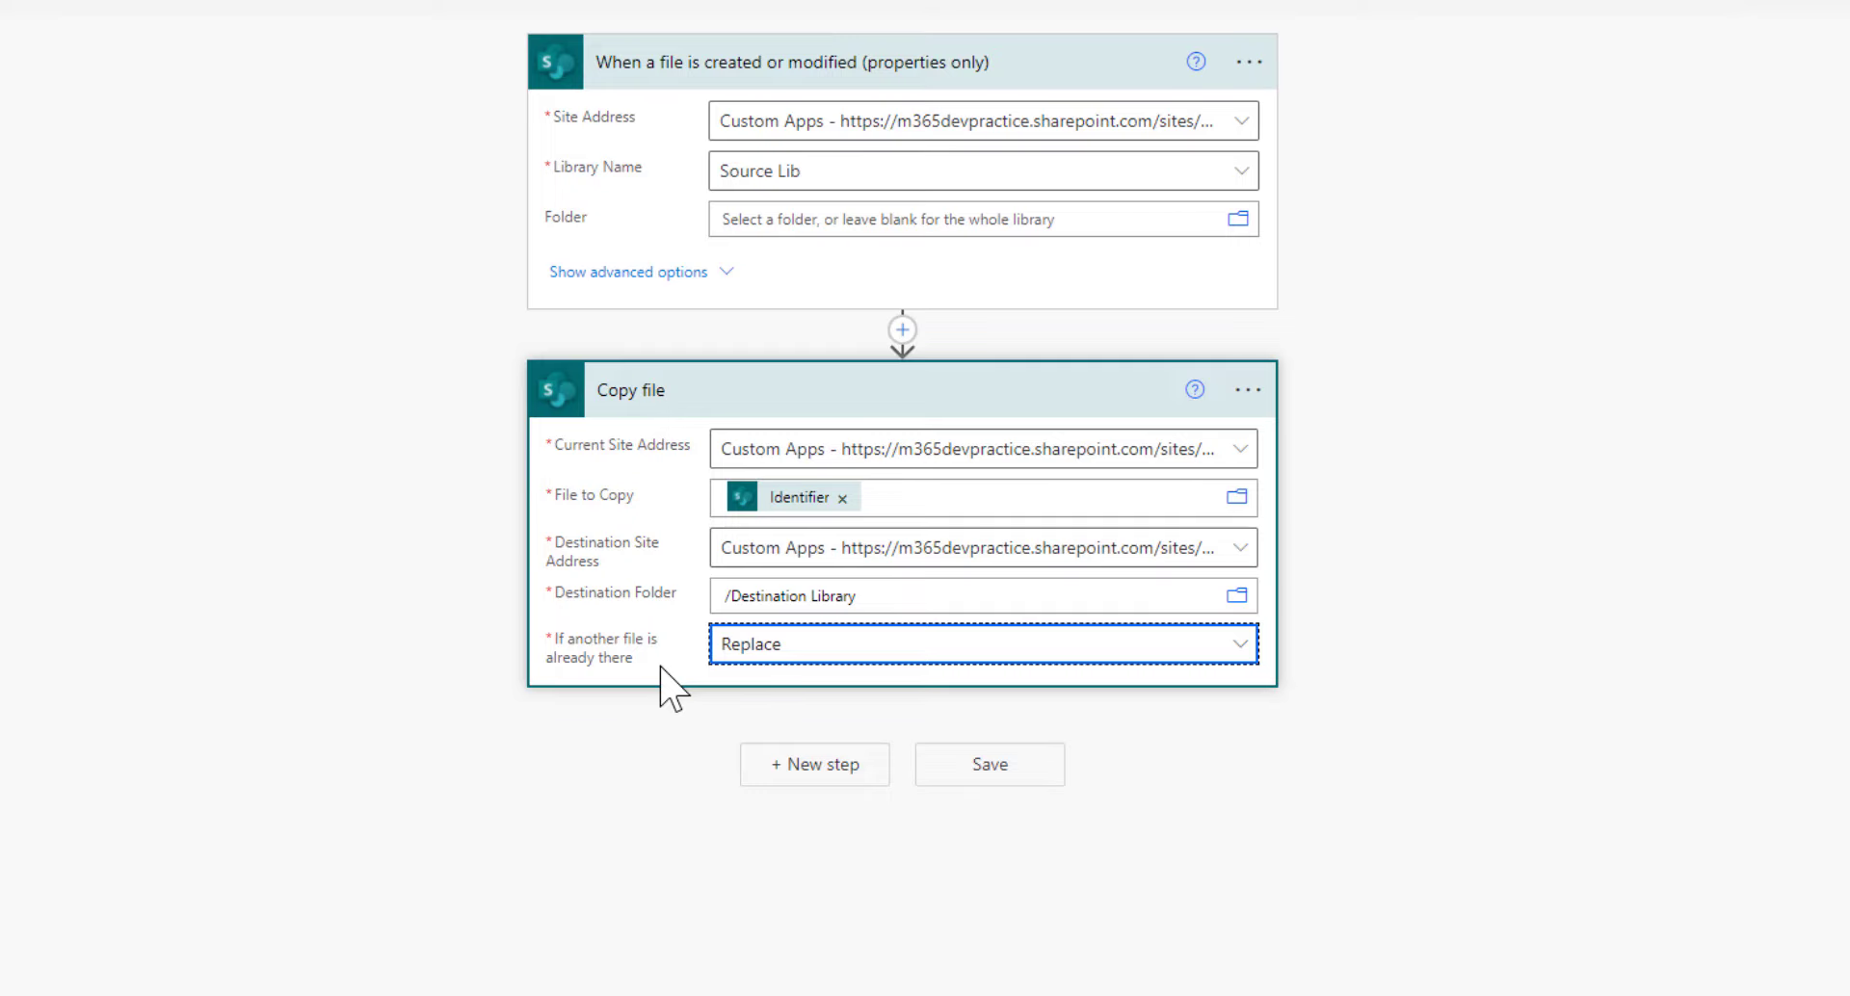
click(445, 566)
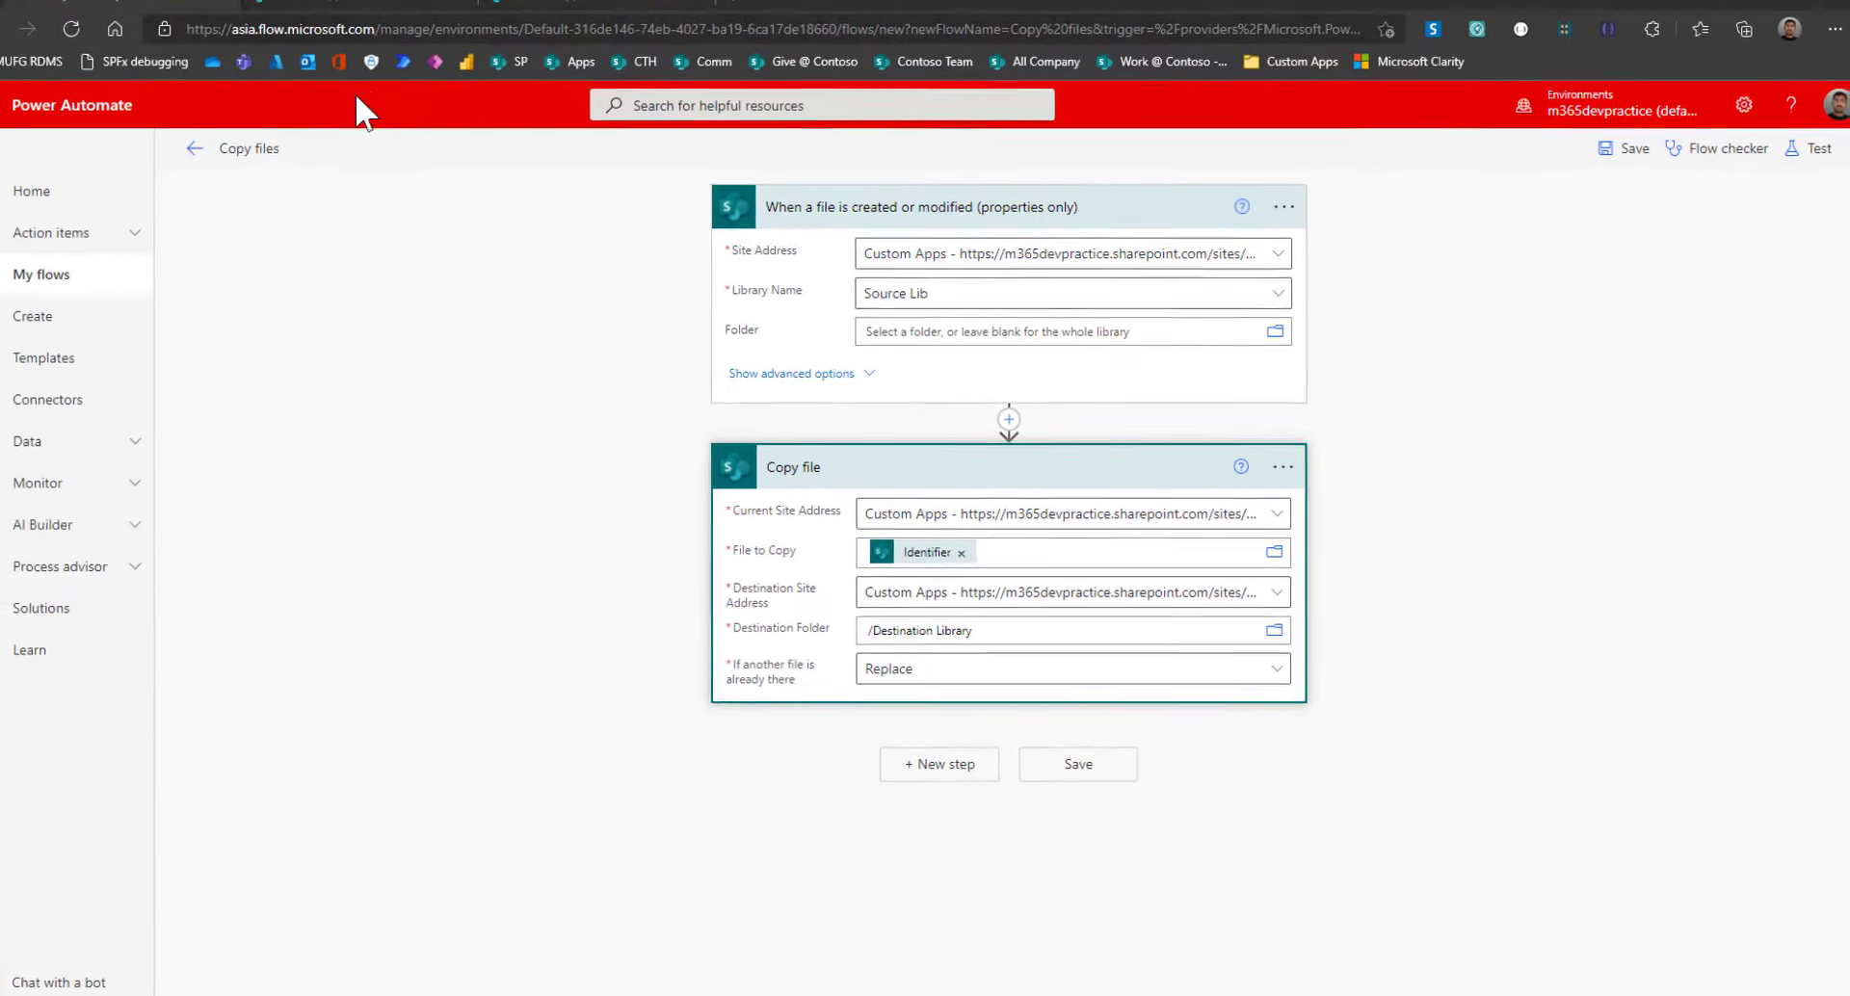
Refresh the Source Lib and Destination Library pages in SharePoint and compare their current files.
click(387, 17)
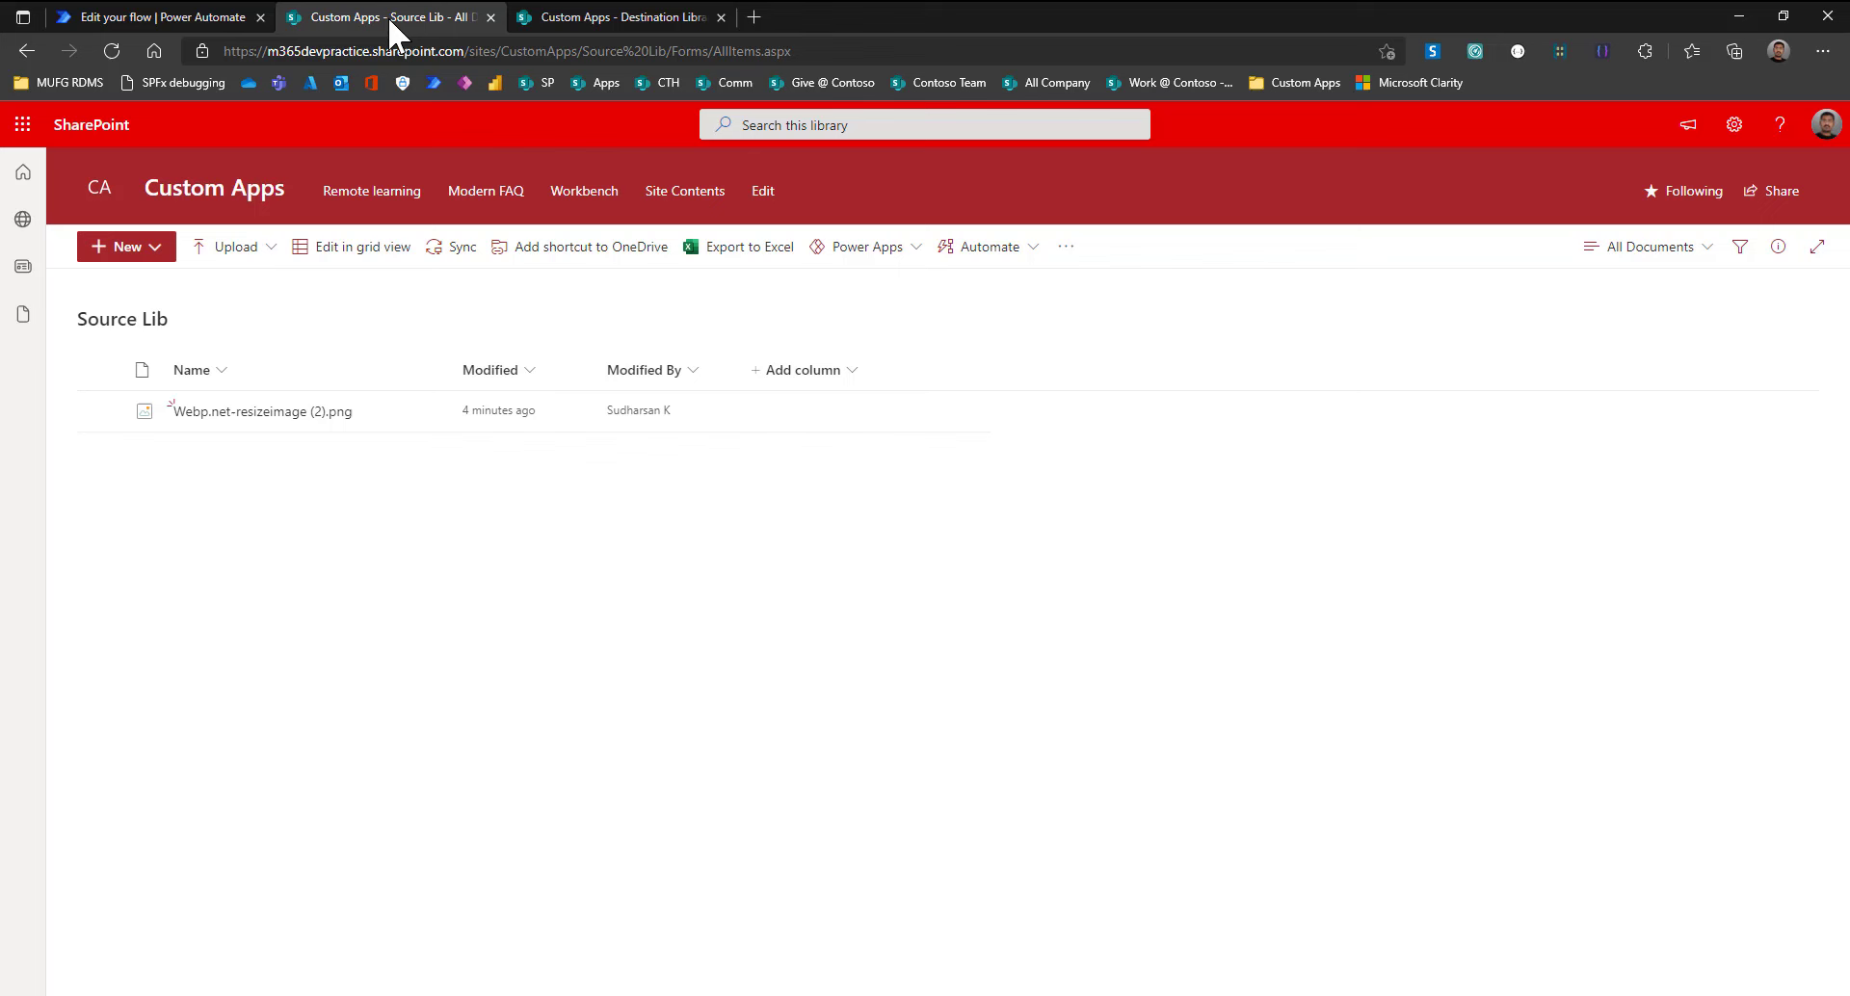
click(108, 56)
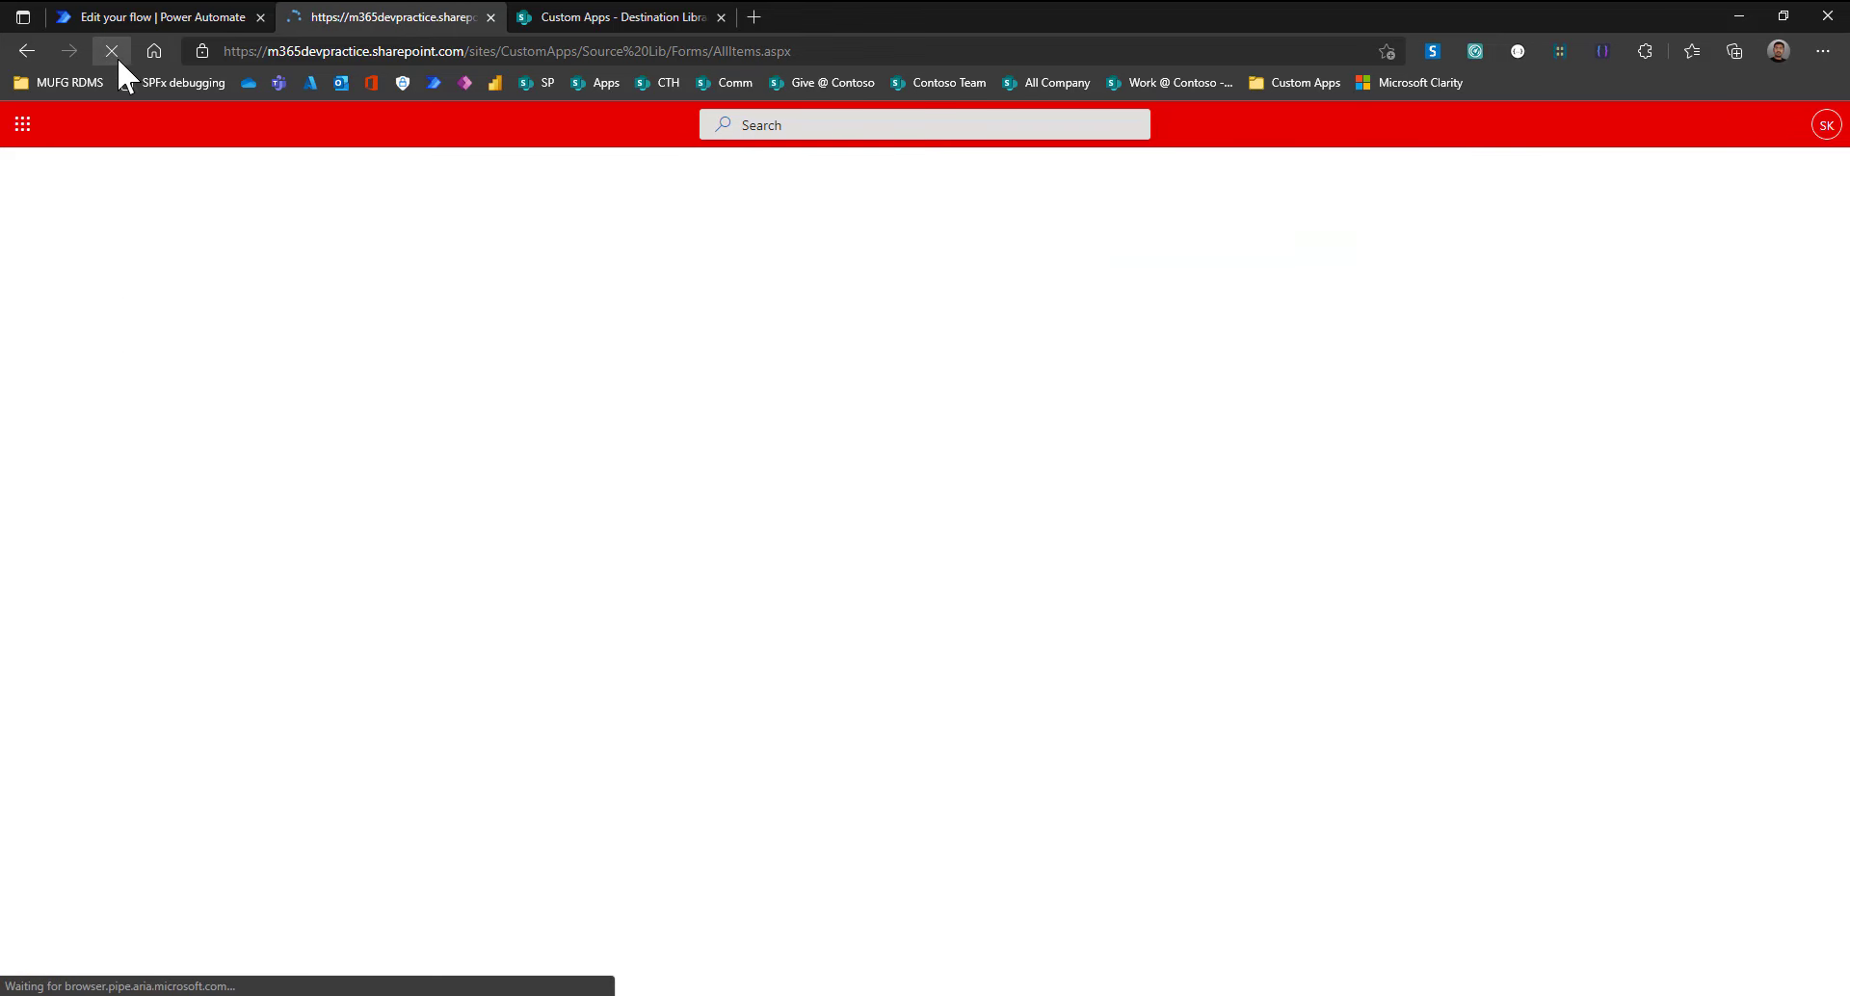
click(613, 18)
click(114, 50)
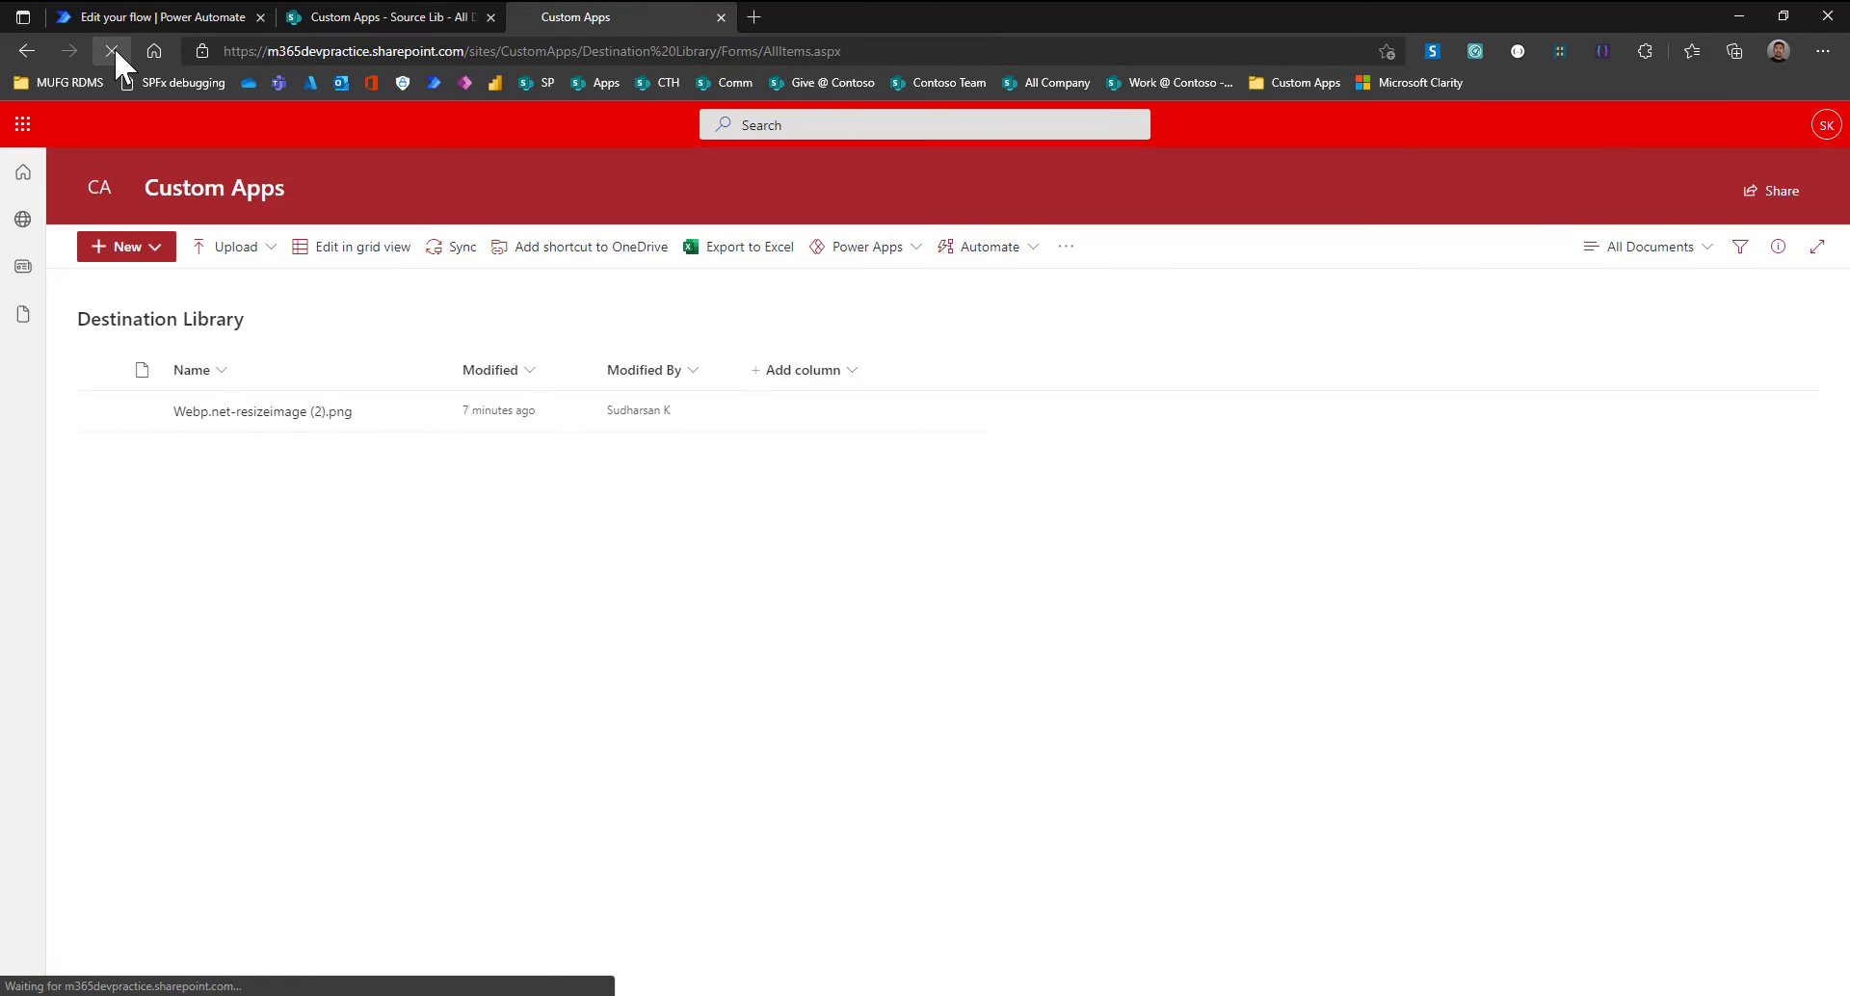
Return to the Copy files flow in Power Automate and start a manual test.
click(217, 13)
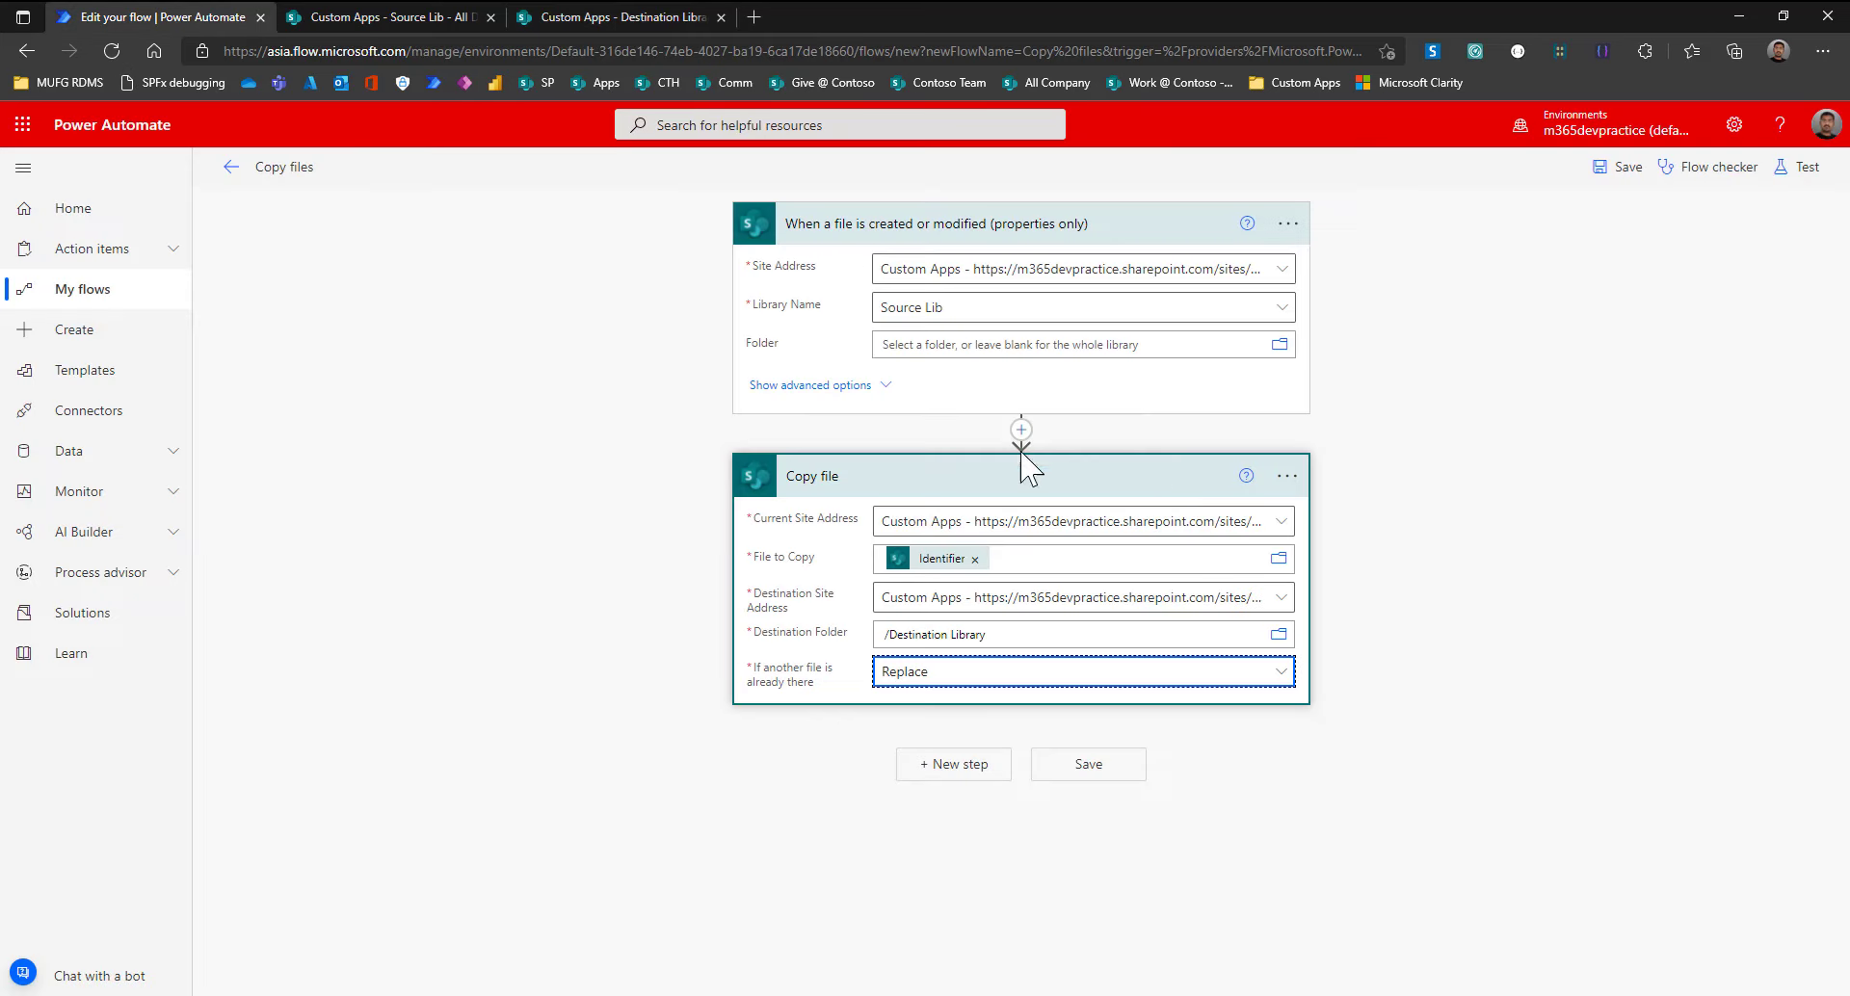
click(1795, 166)
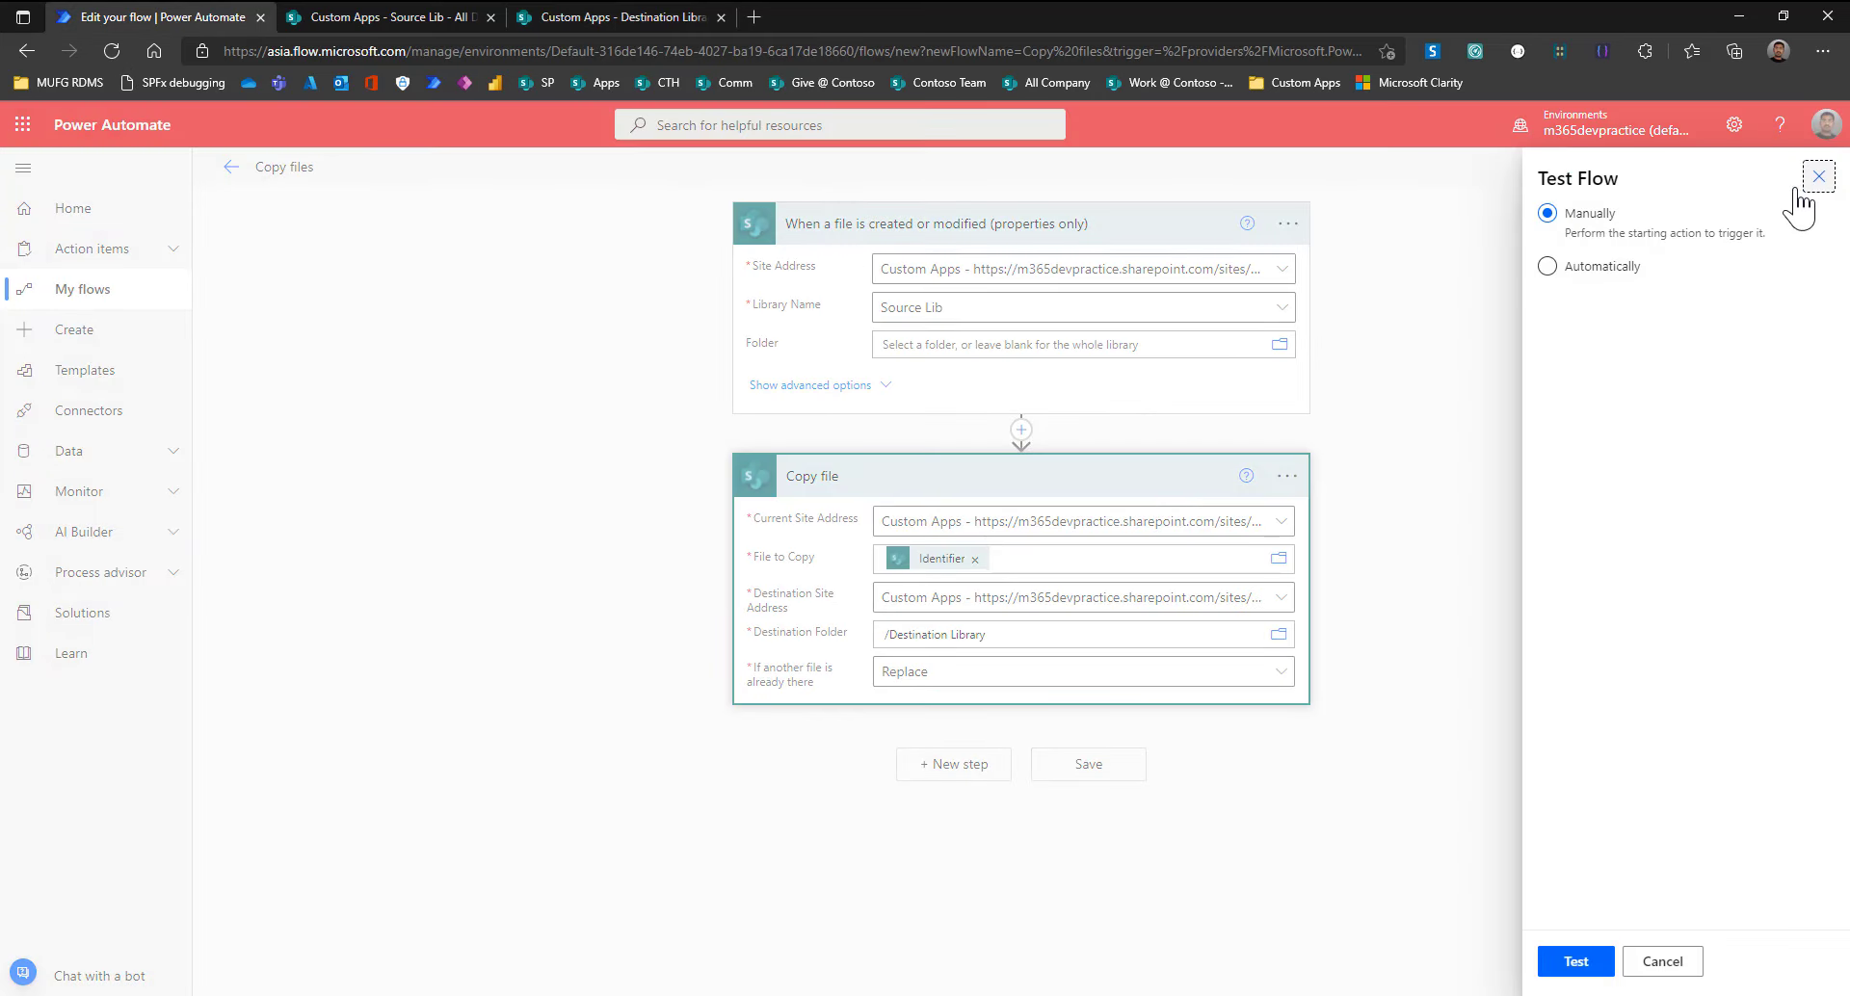
click(1576, 962)
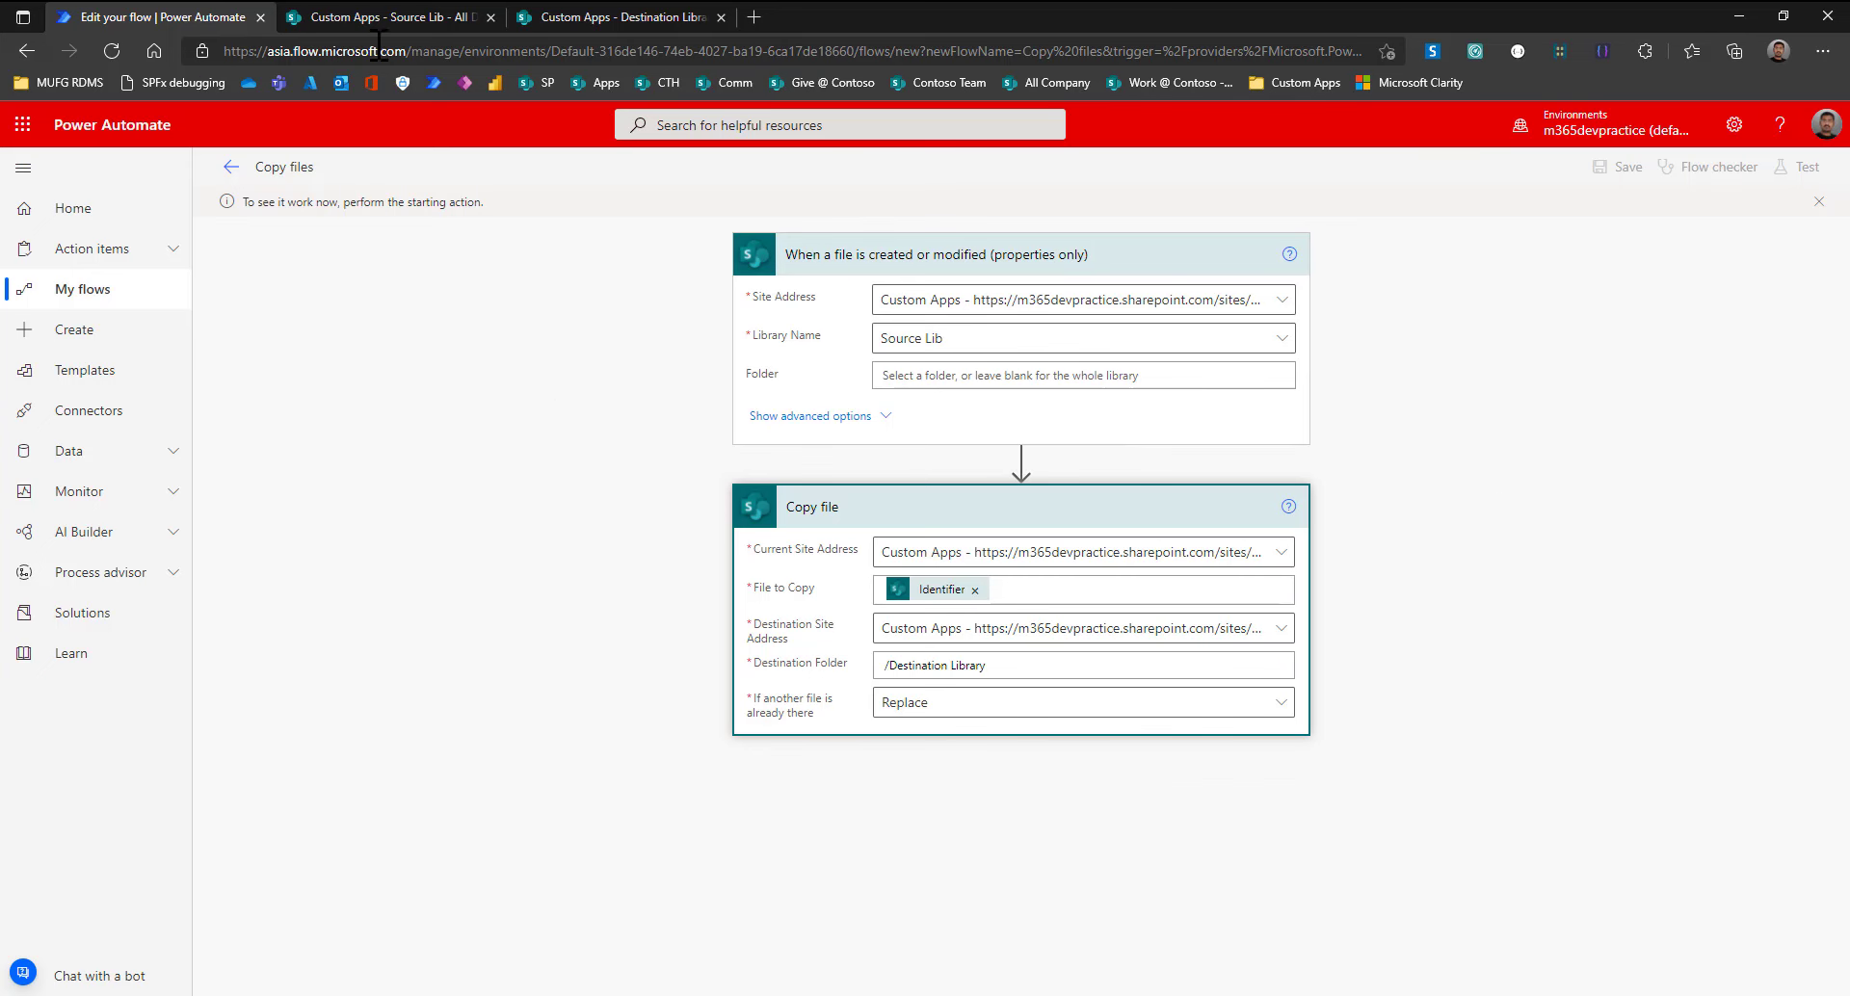
Upload Webp.net-resizeimage (1).png from Downloads to Source Lib in SharePoint to trigger the flow.
click(375, 16)
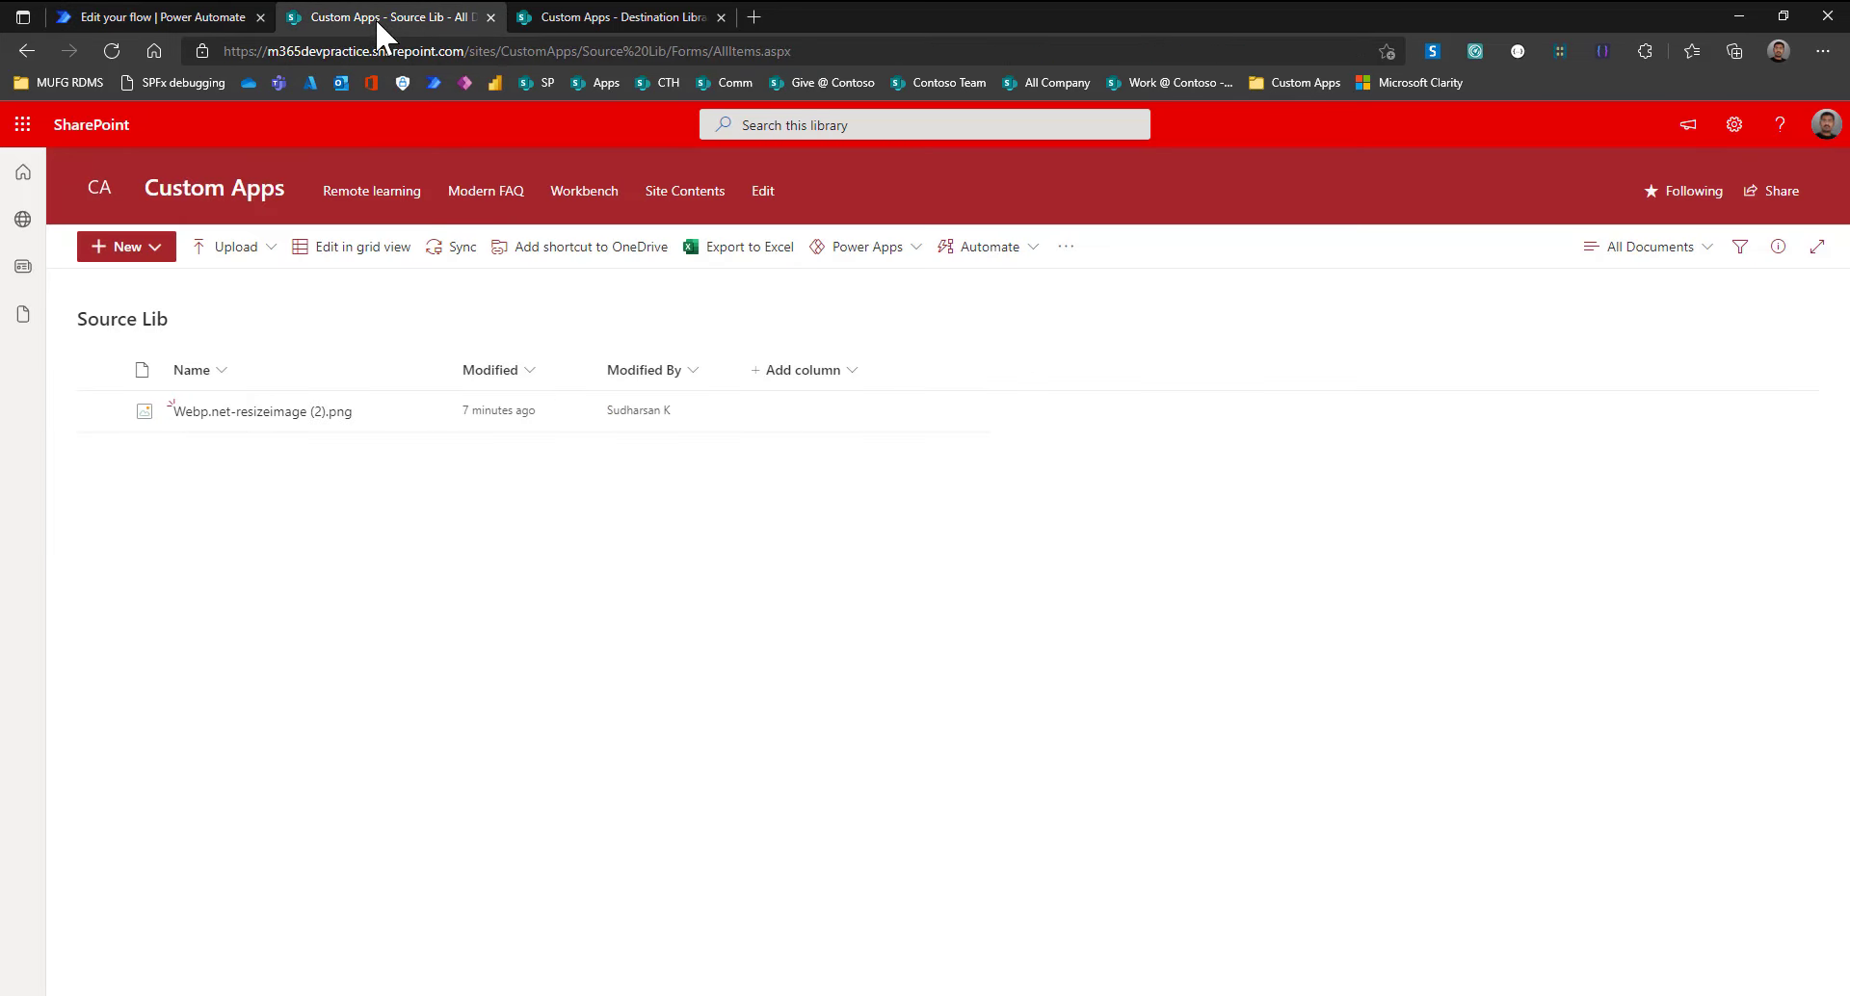
click(232, 253)
click(257, 287)
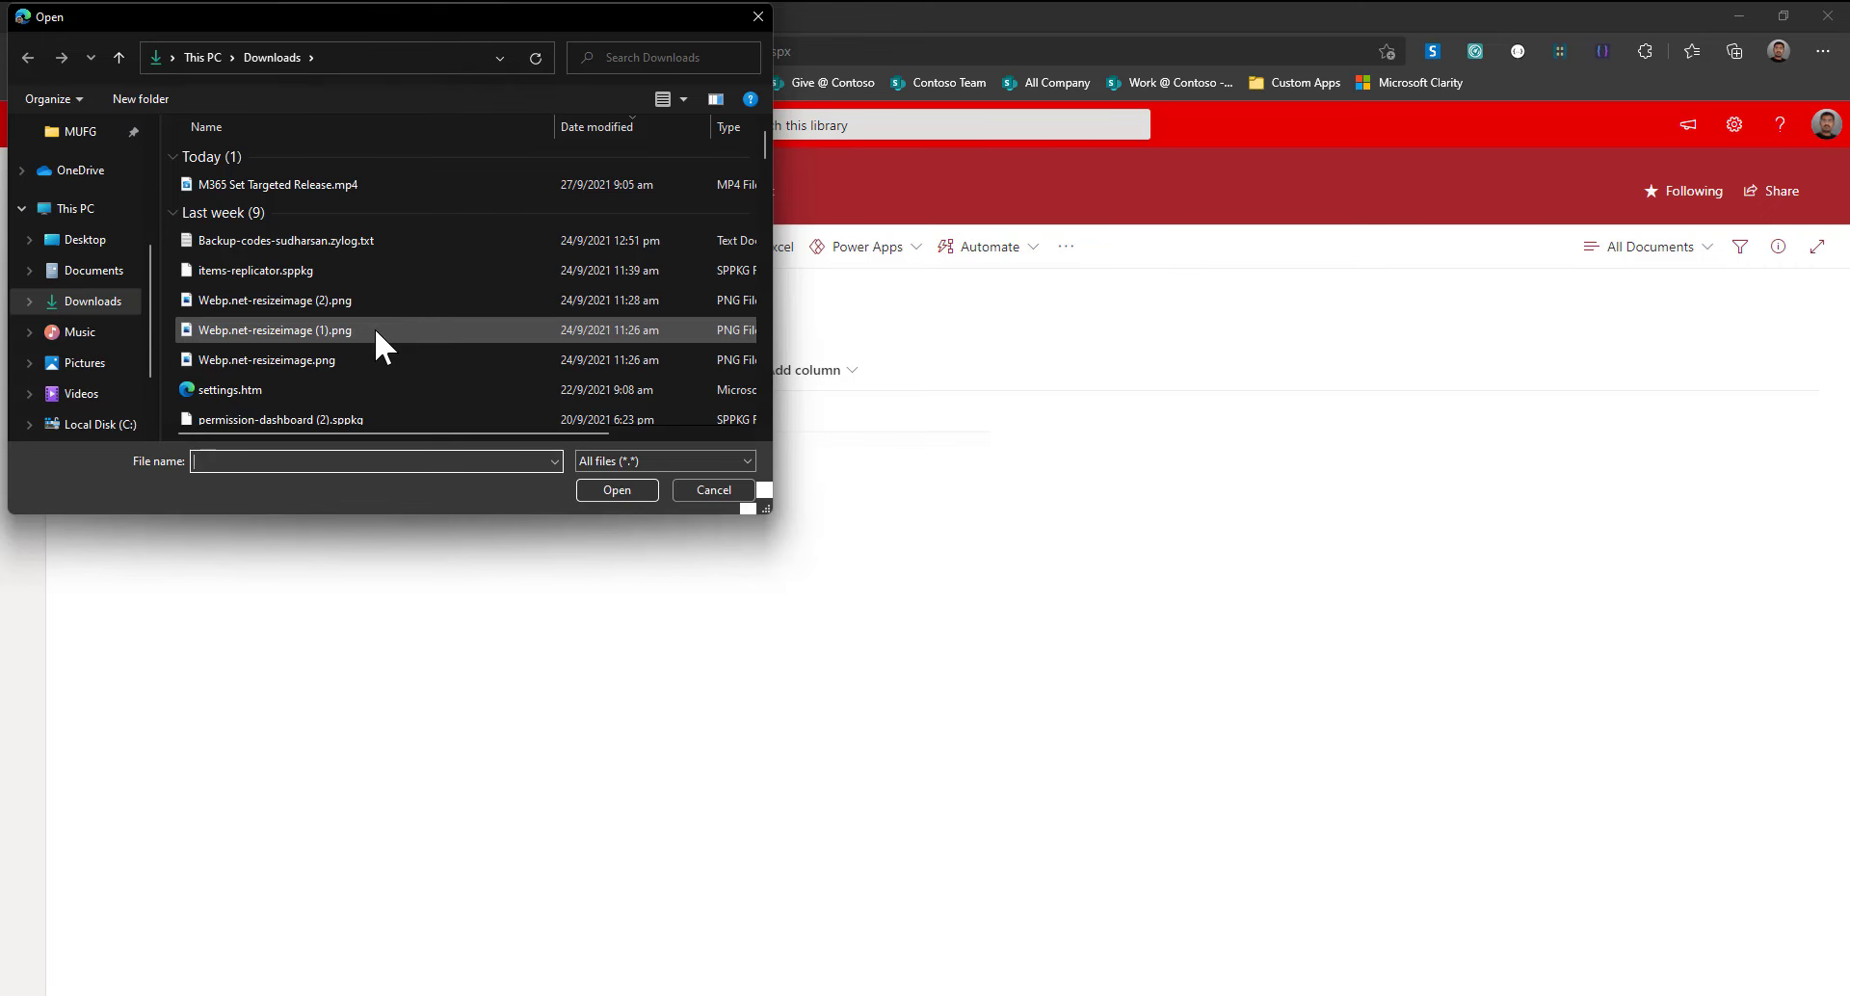
double_click(373, 330)
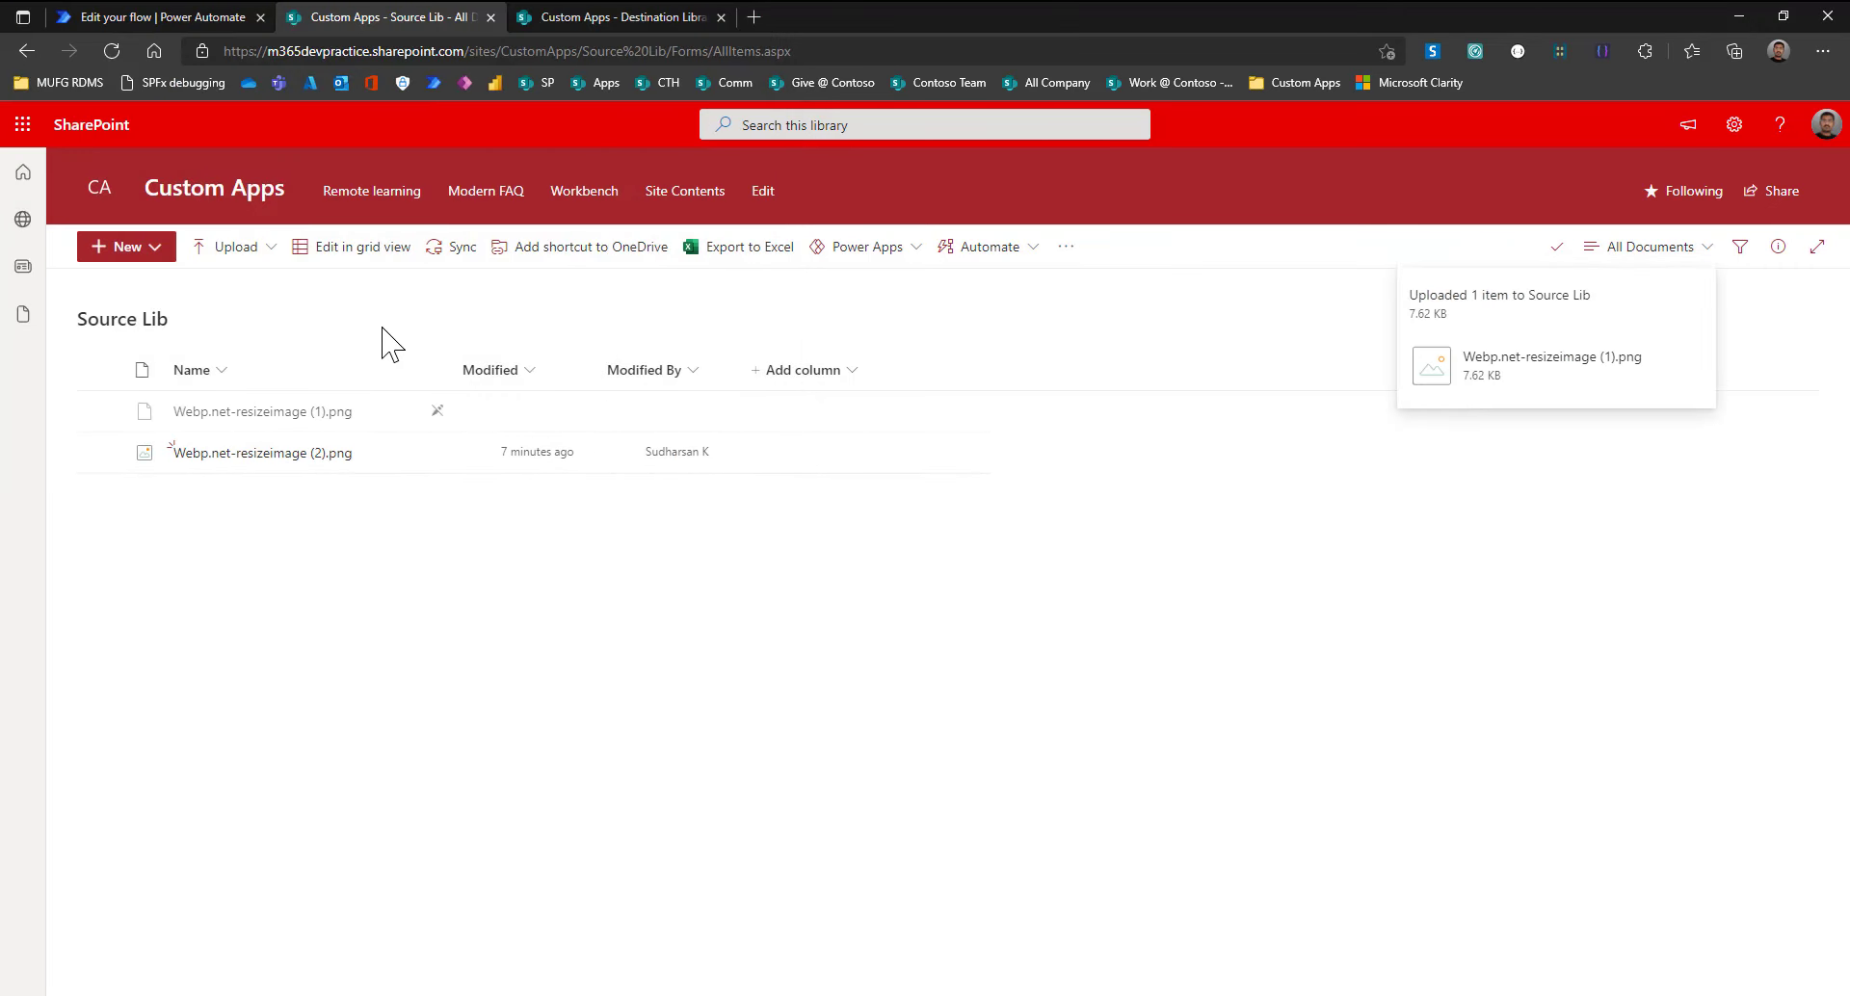
Check the Copy files test run and refresh Destination Library to look for the copied file.
click(168, 14)
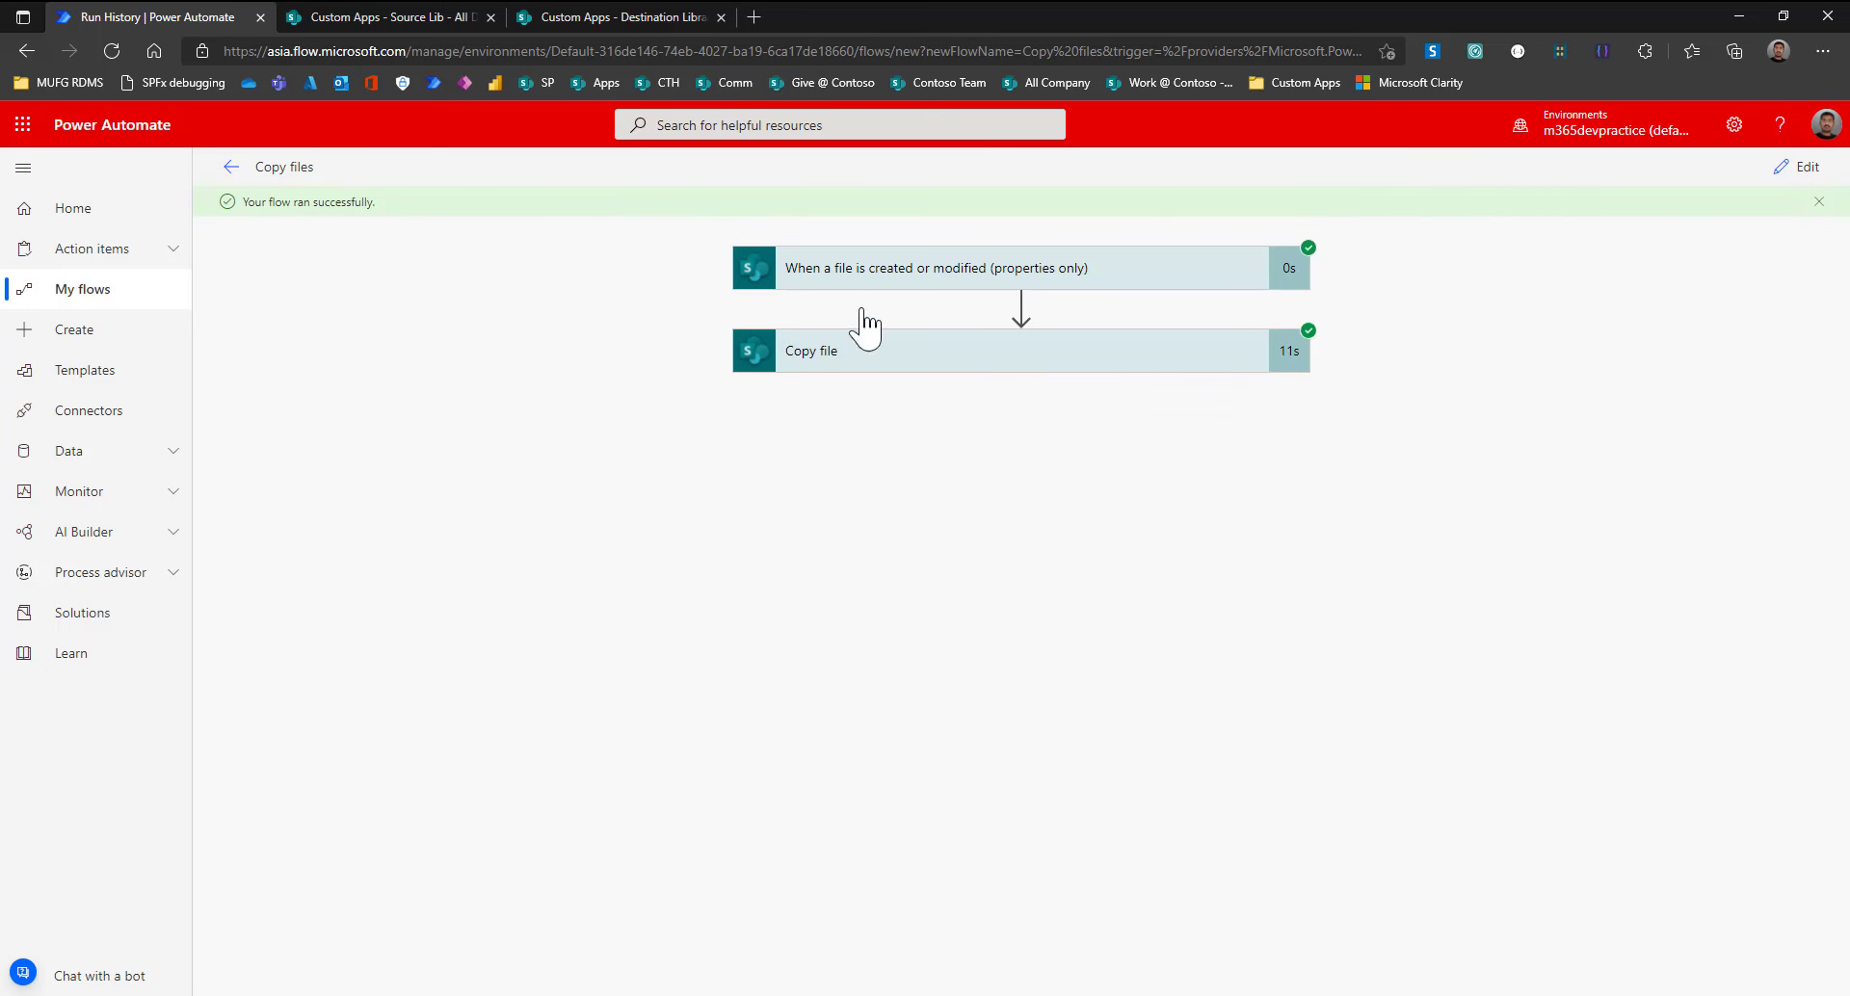
click(616, 17)
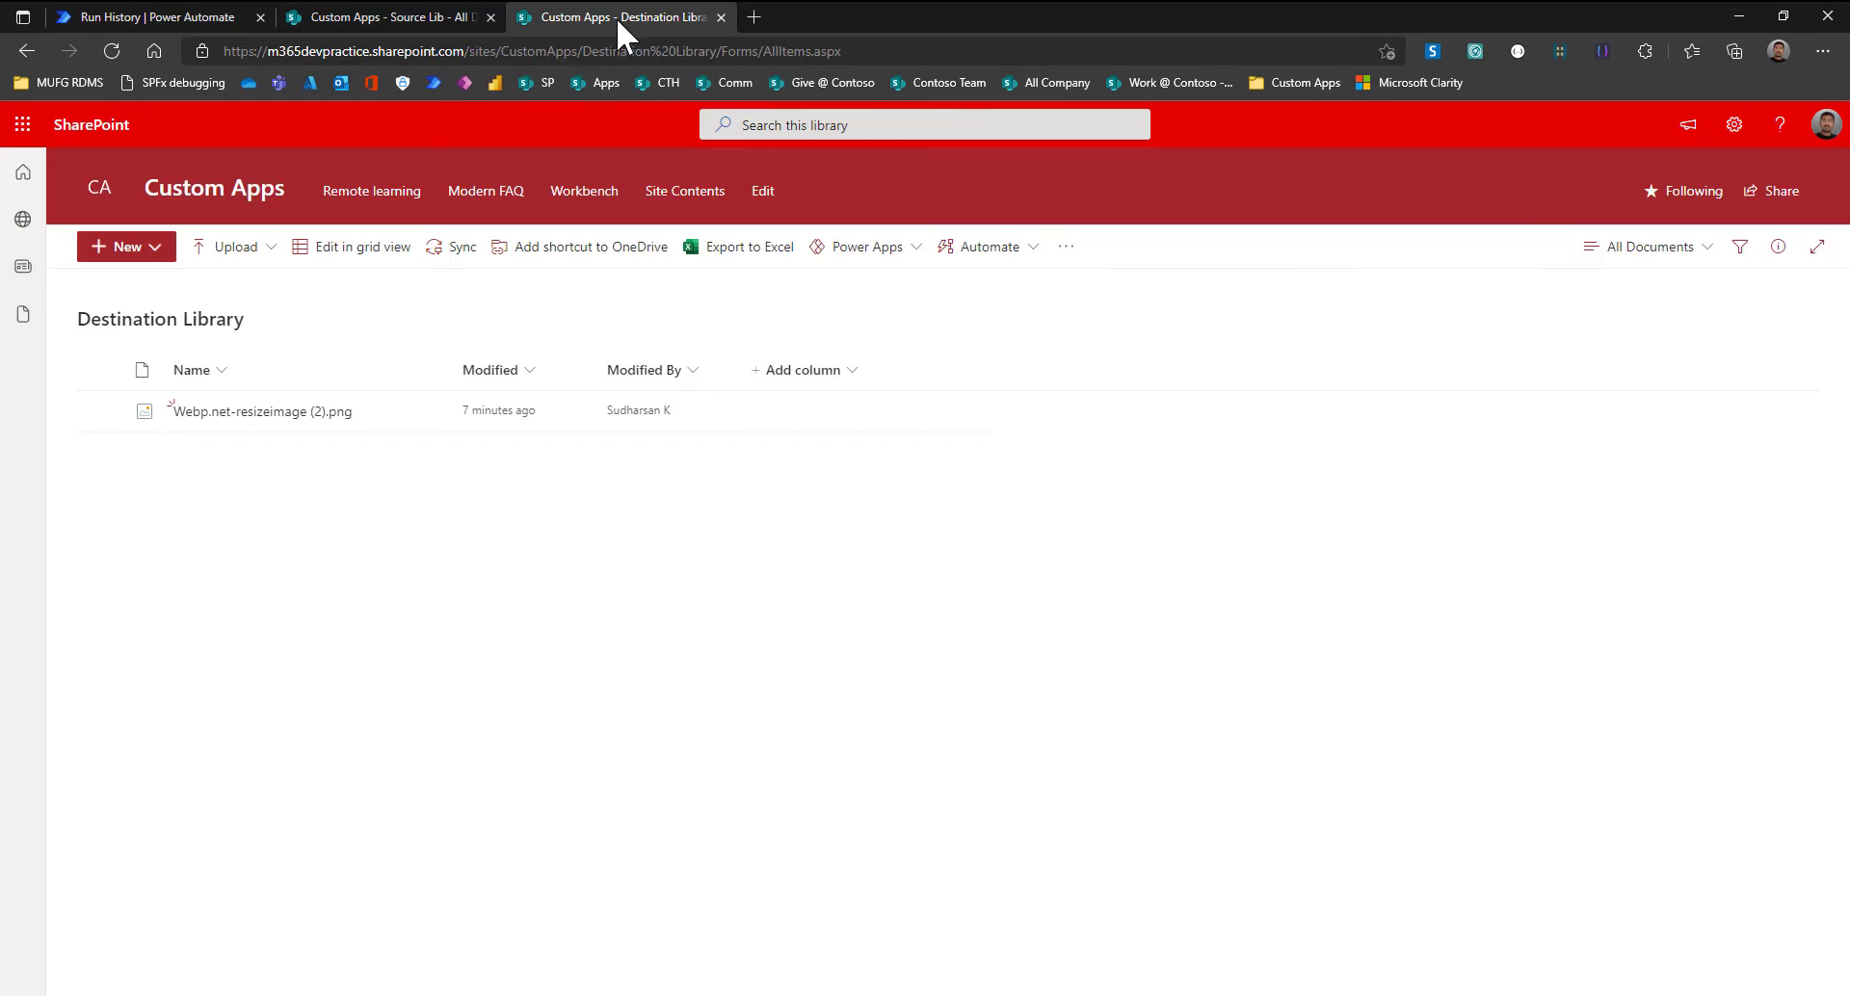
click(111, 50)
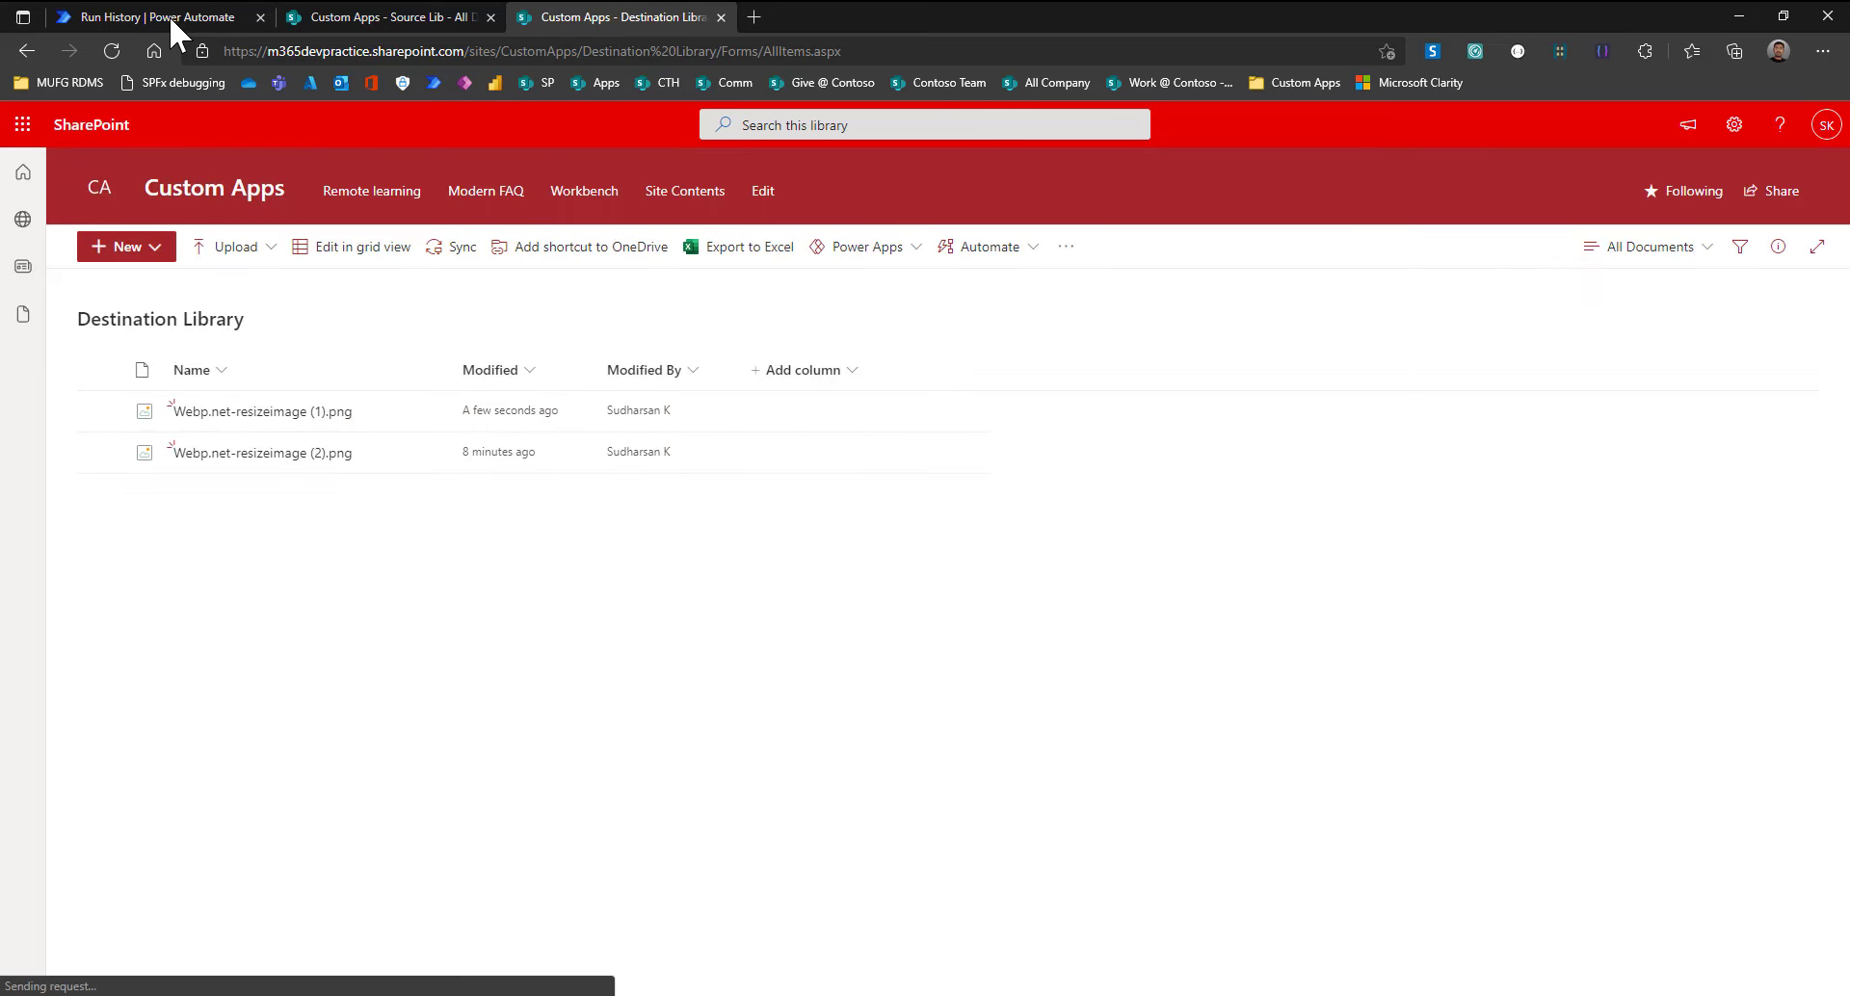
Review the Copy files flow's trigger and copy settings alongside the files in Source Lib.
click(170, 16)
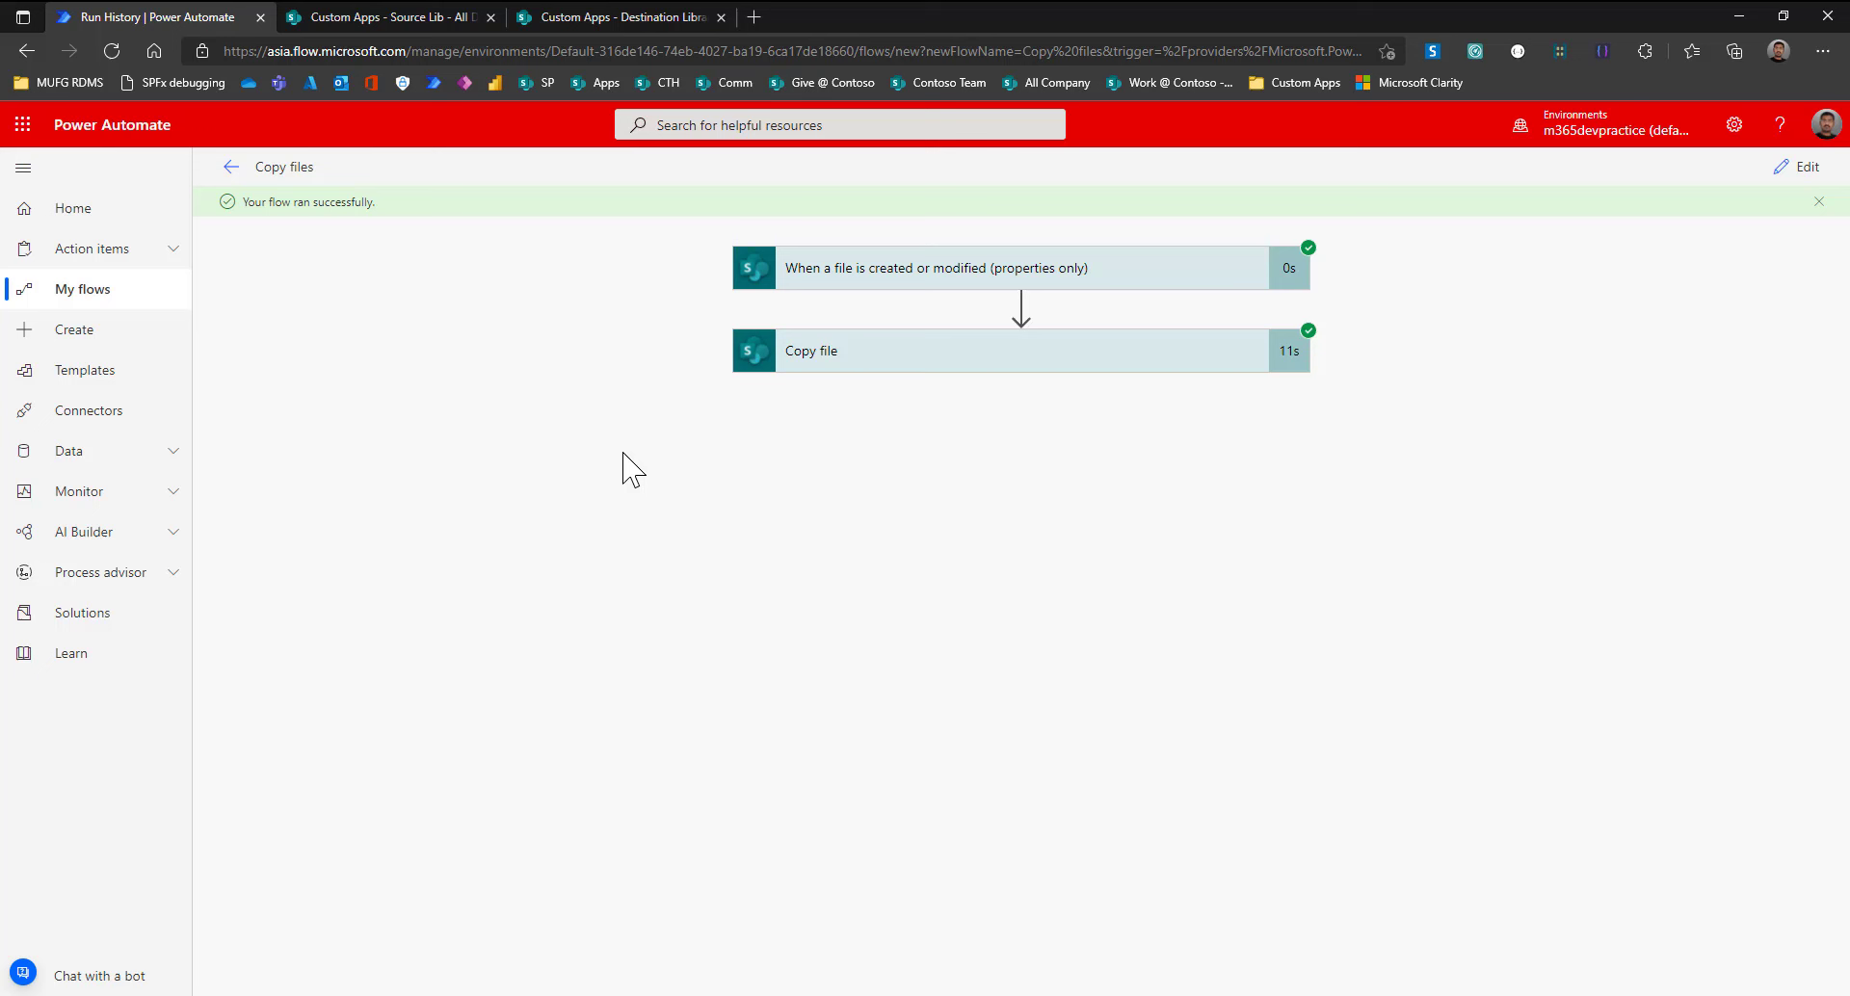
click(1022, 283)
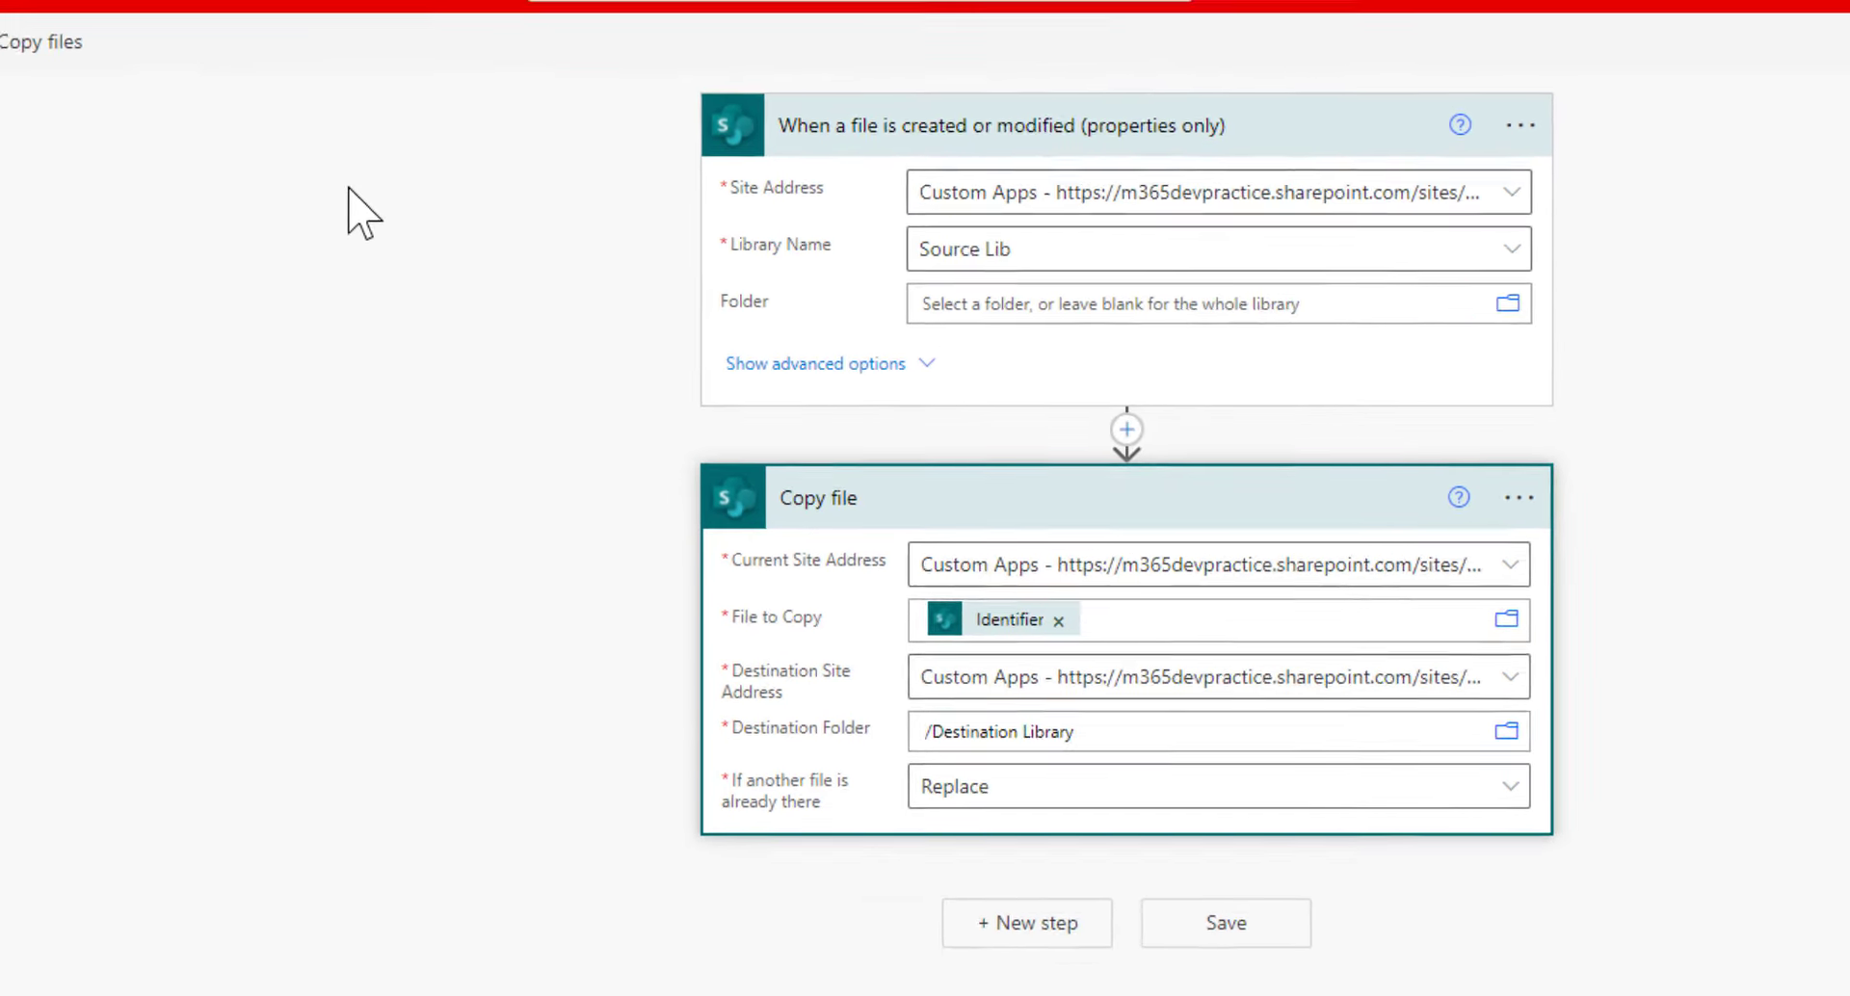
click(392, 16)
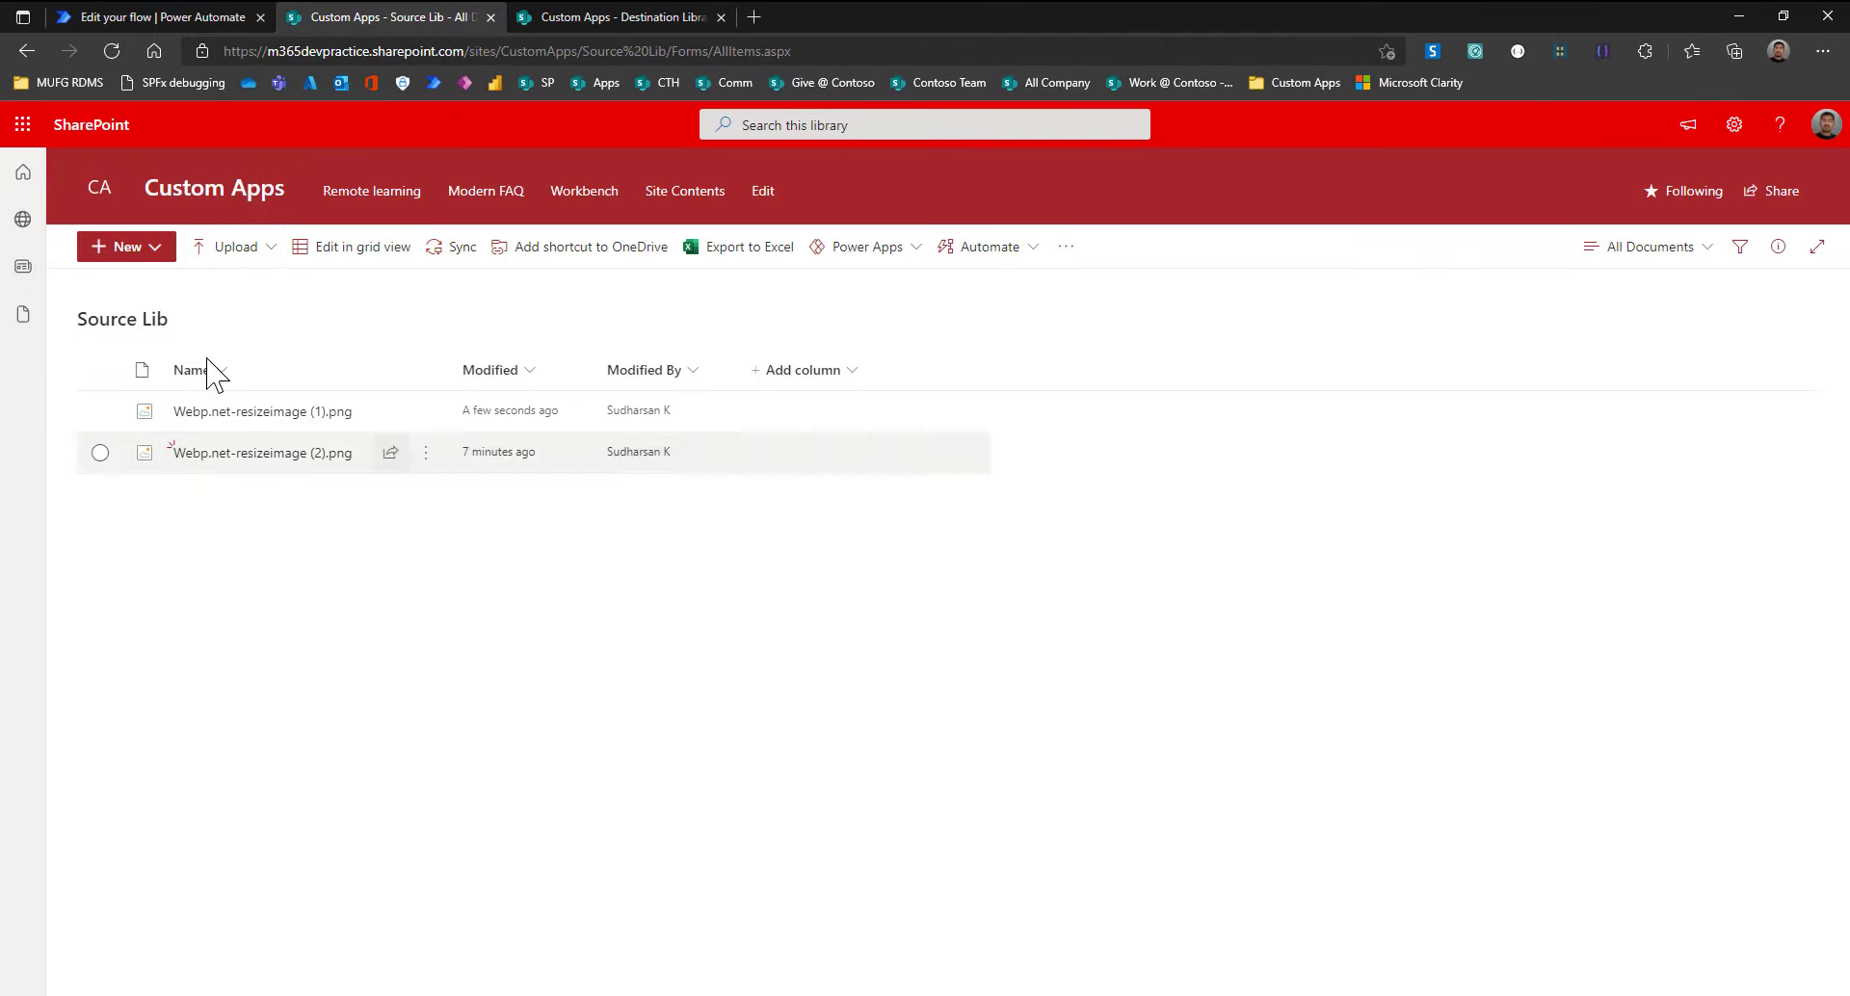
click(170, 11)
click(412, 29)
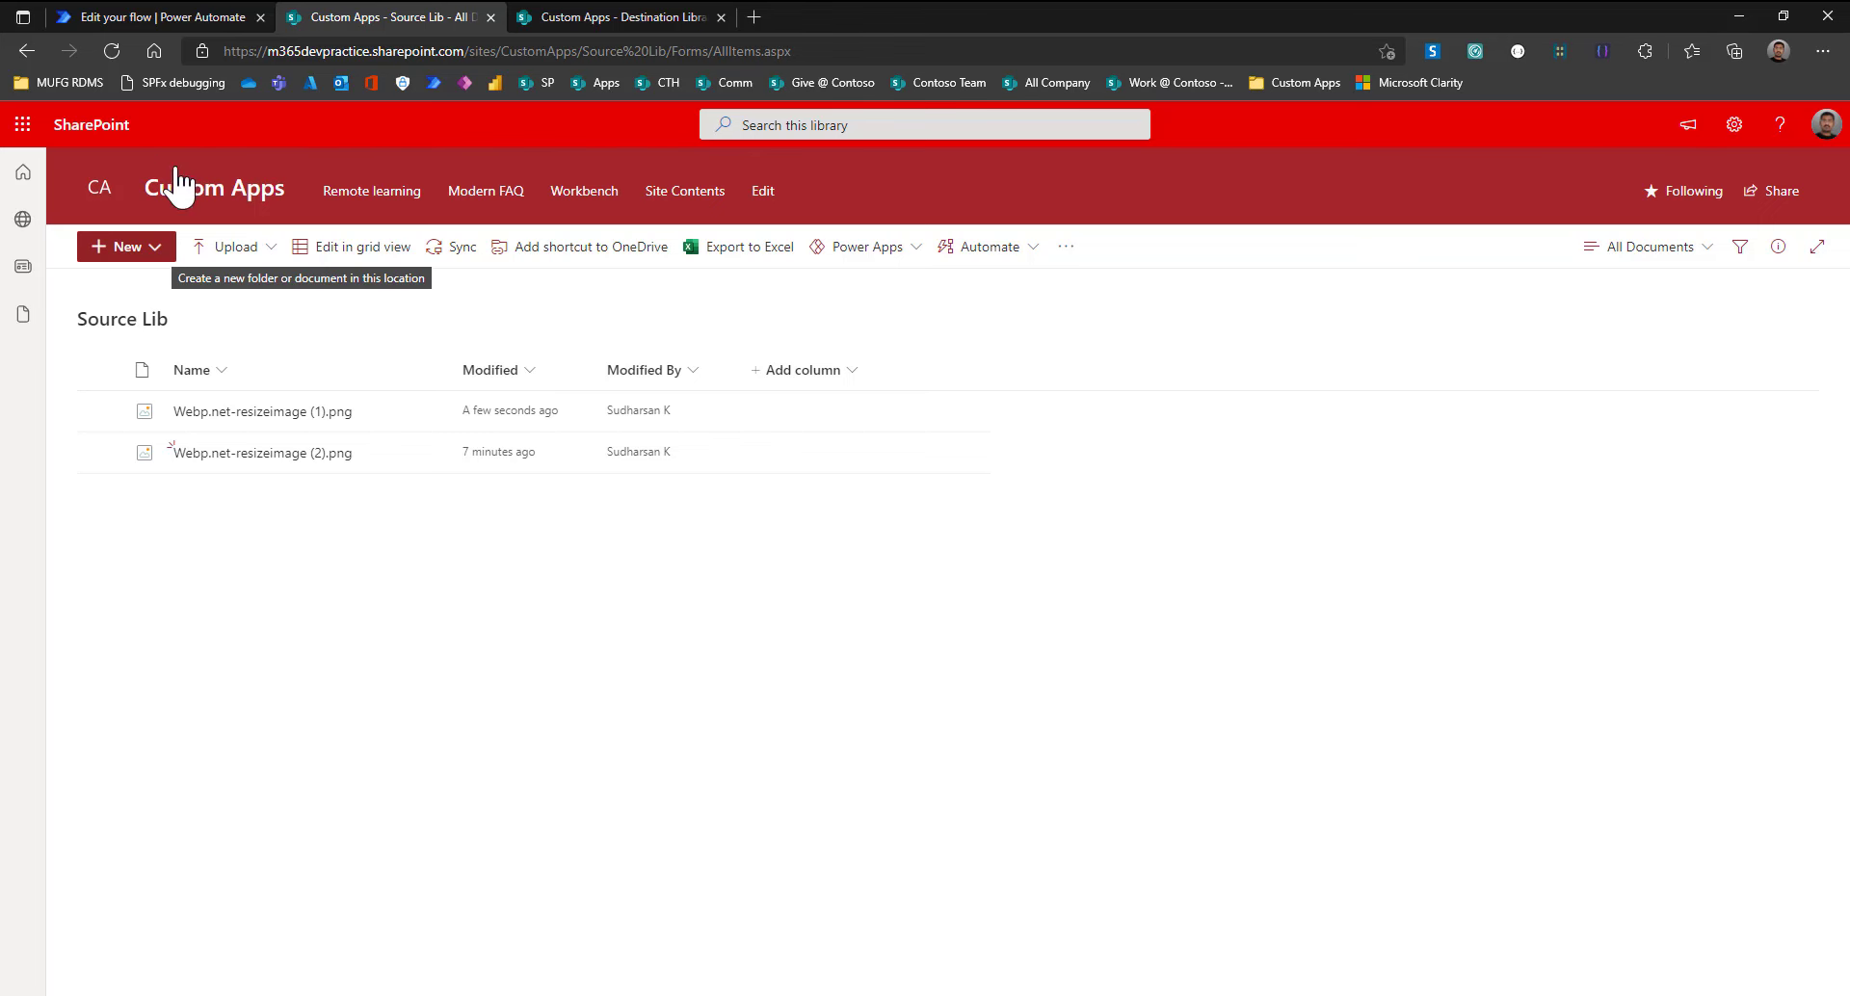
click(179, 13)
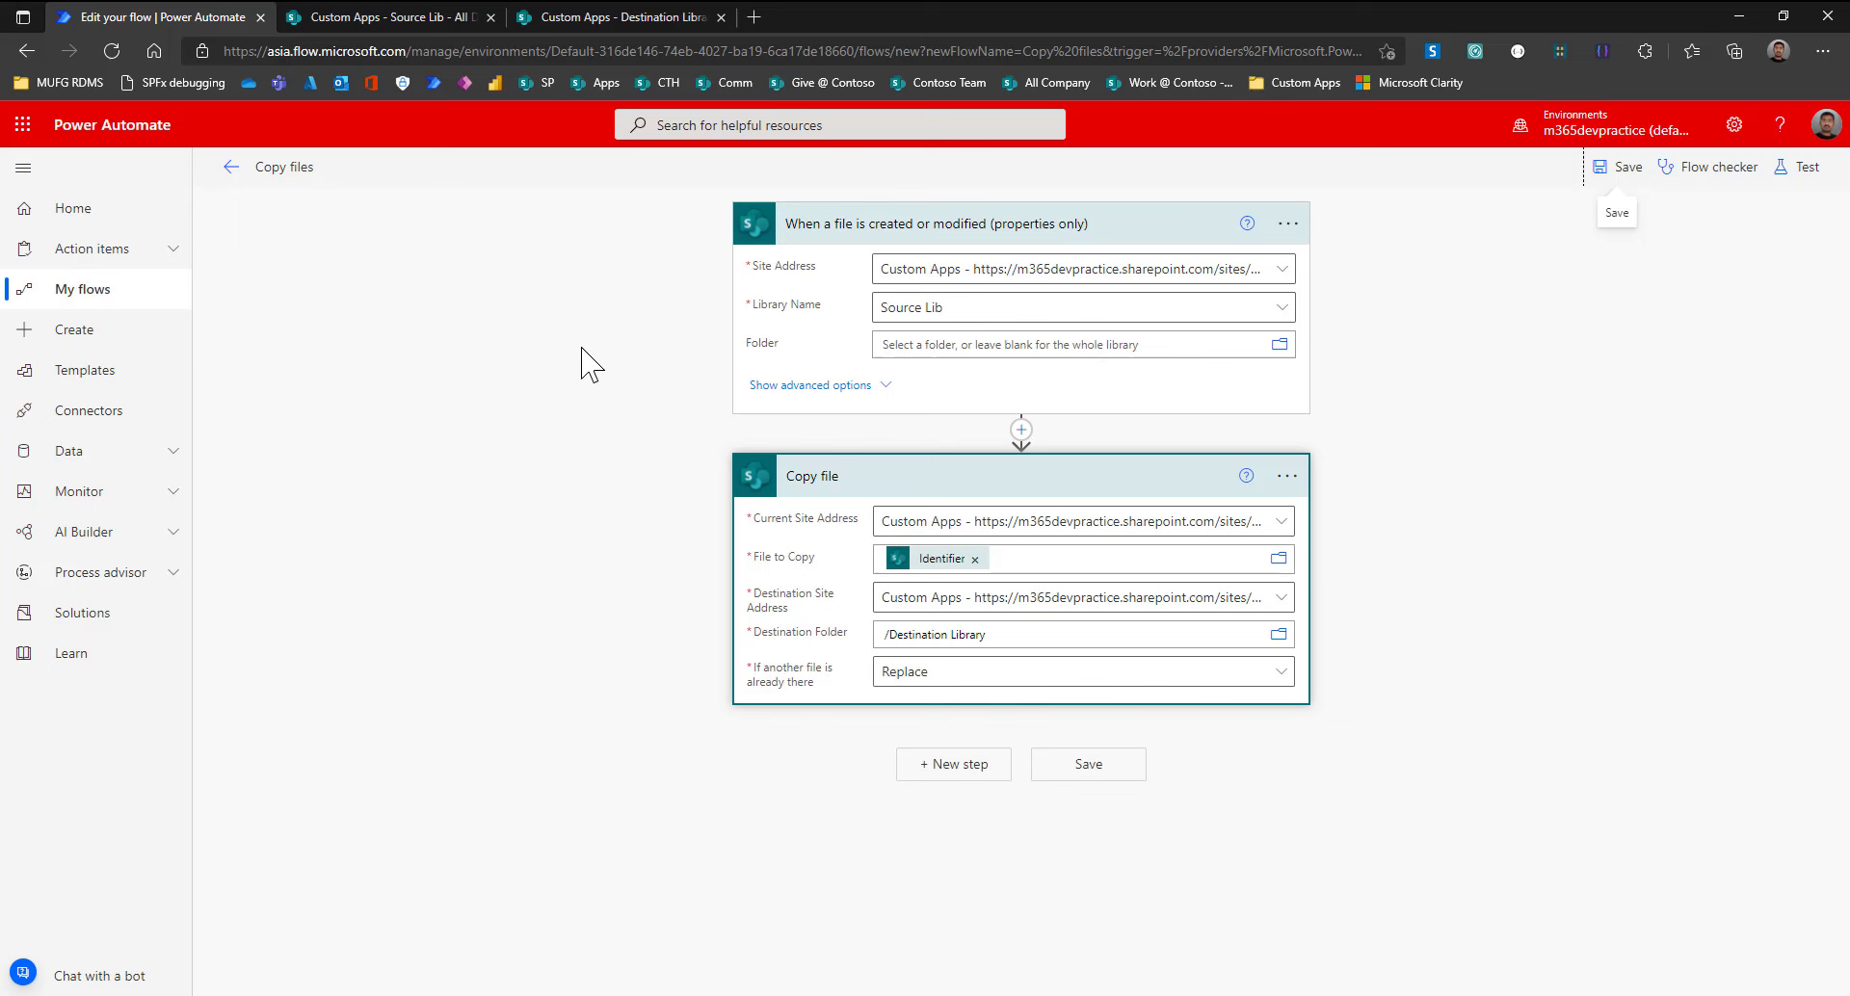
Expand the Condition in the "Copy files when checked in" flow to examine its comparison and branches.
click(942, 345)
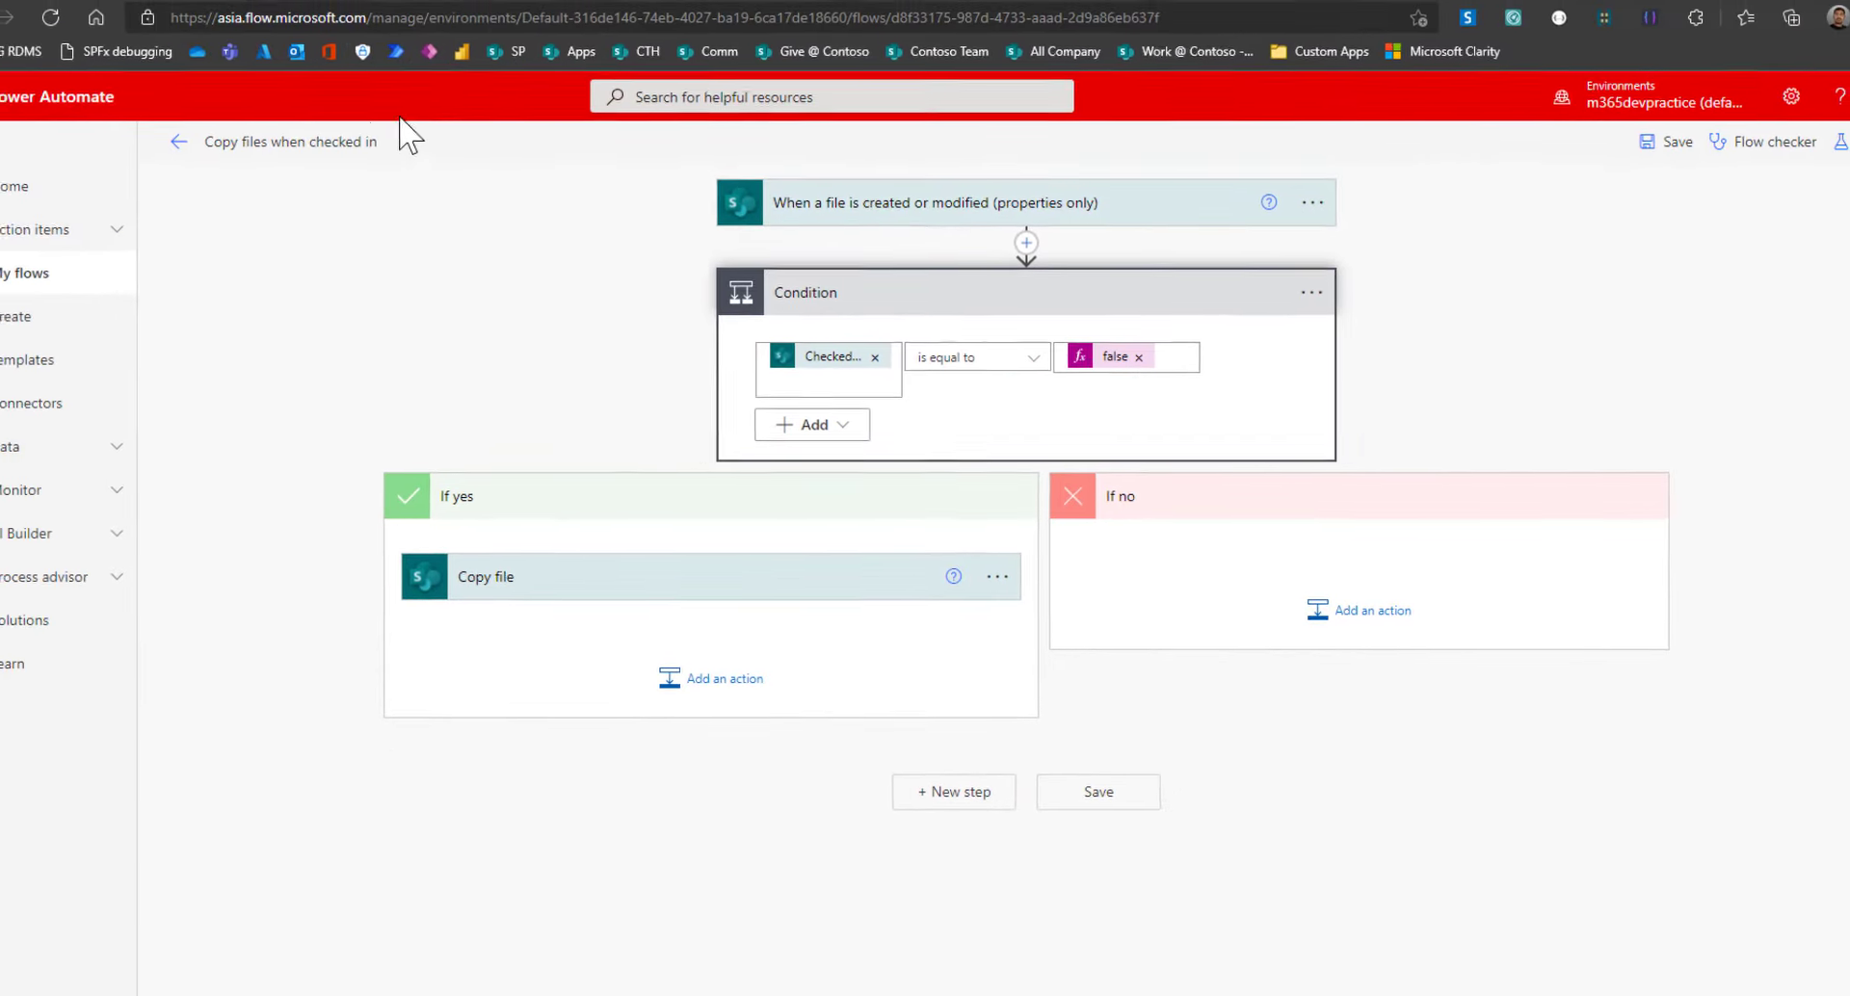
Require documents in Source Lib to be checked out before editing and save the library's versioning settings.
click(424, 21)
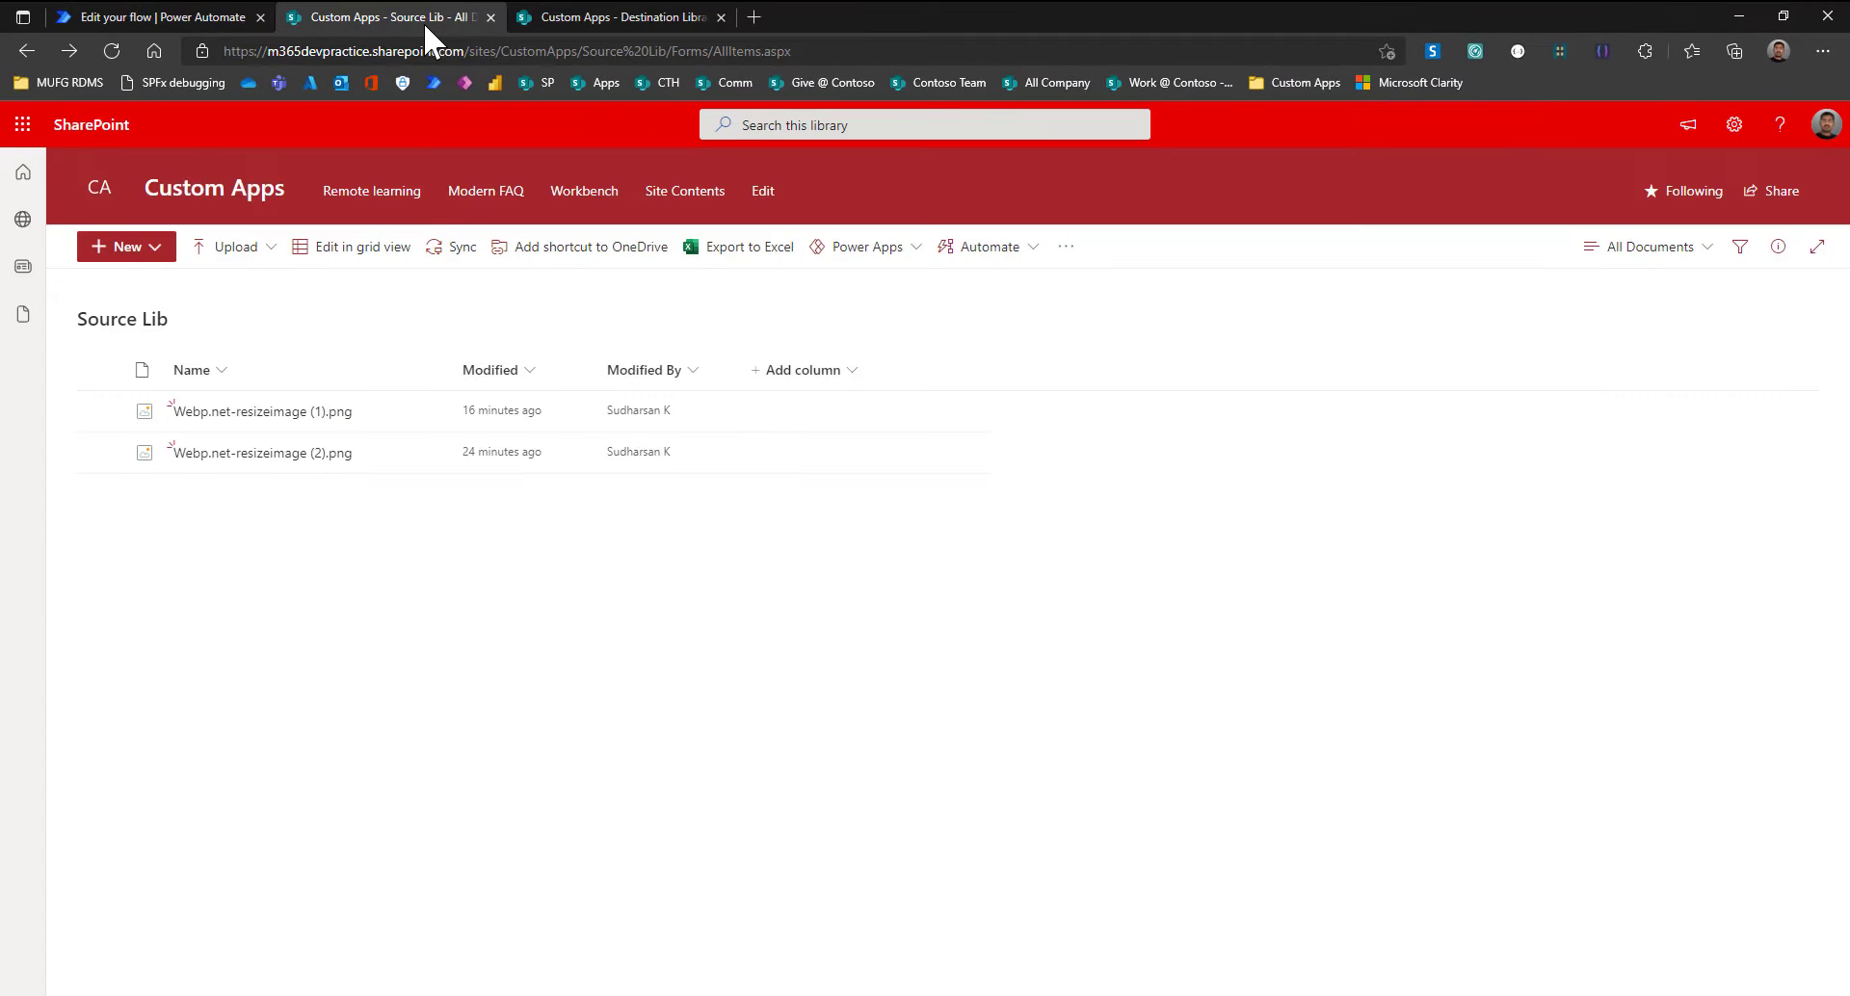
click(1733, 124)
click(1601, 325)
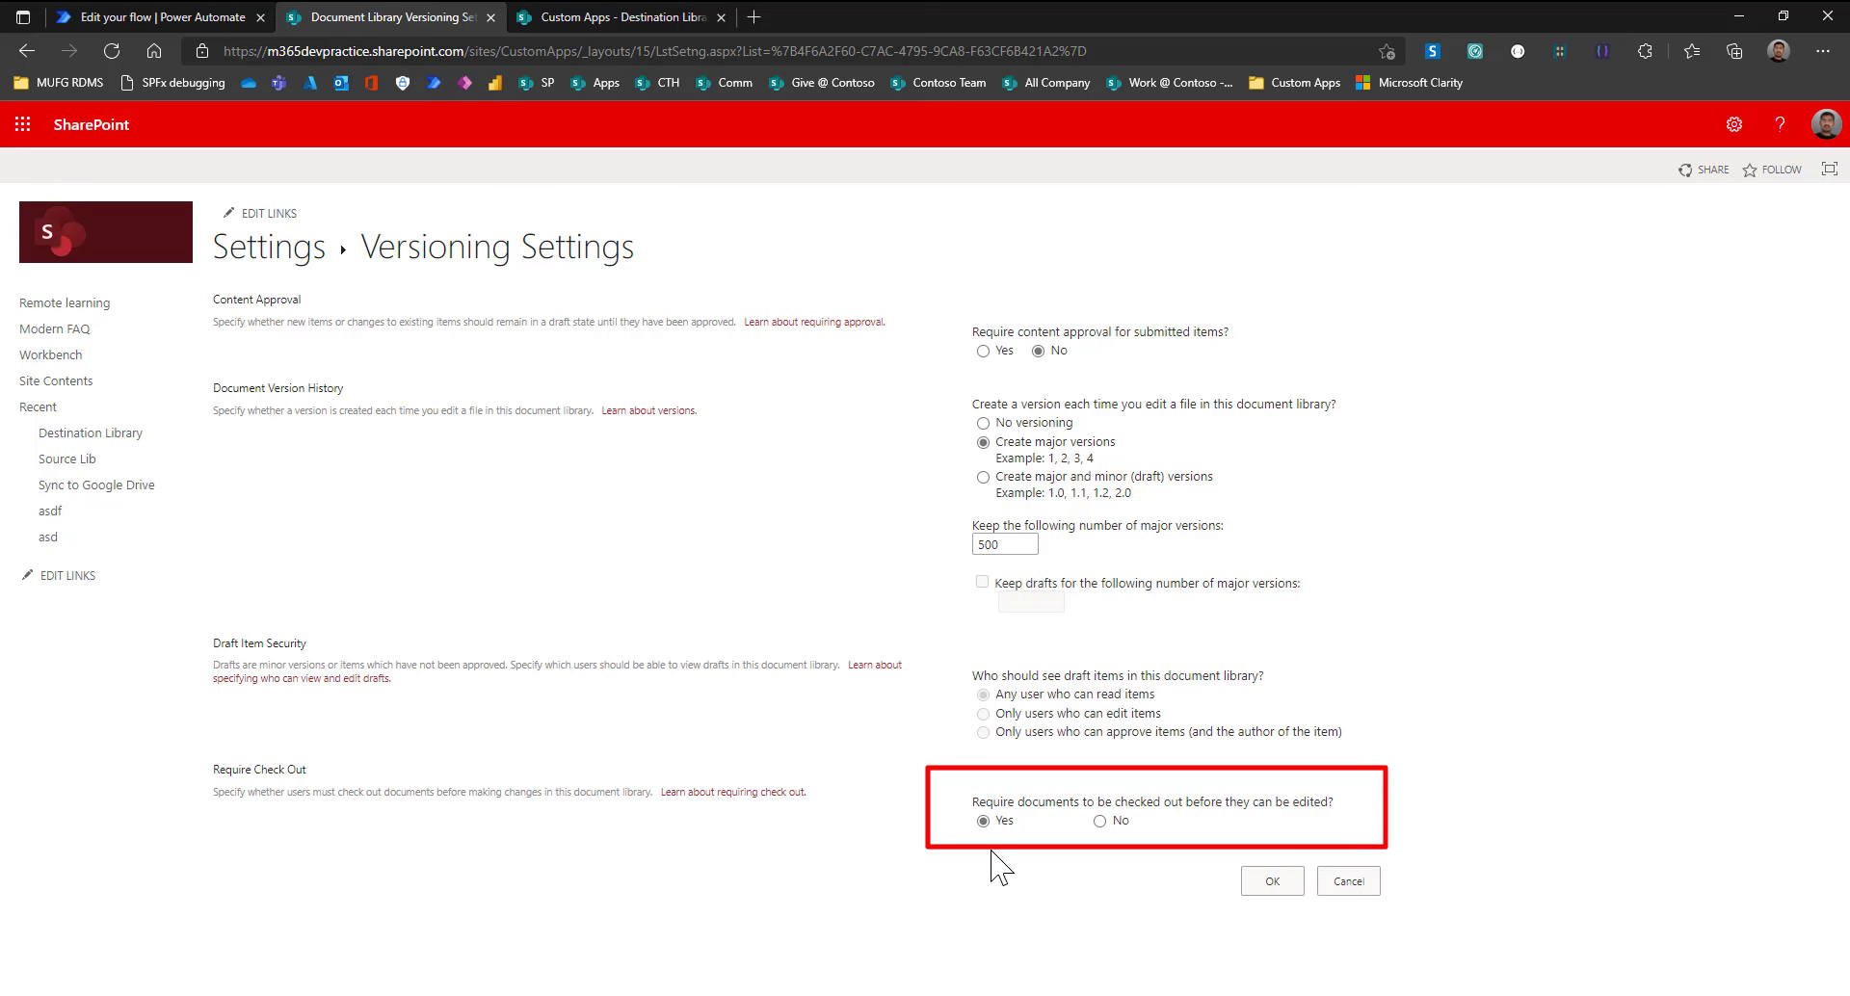
click(1269, 885)
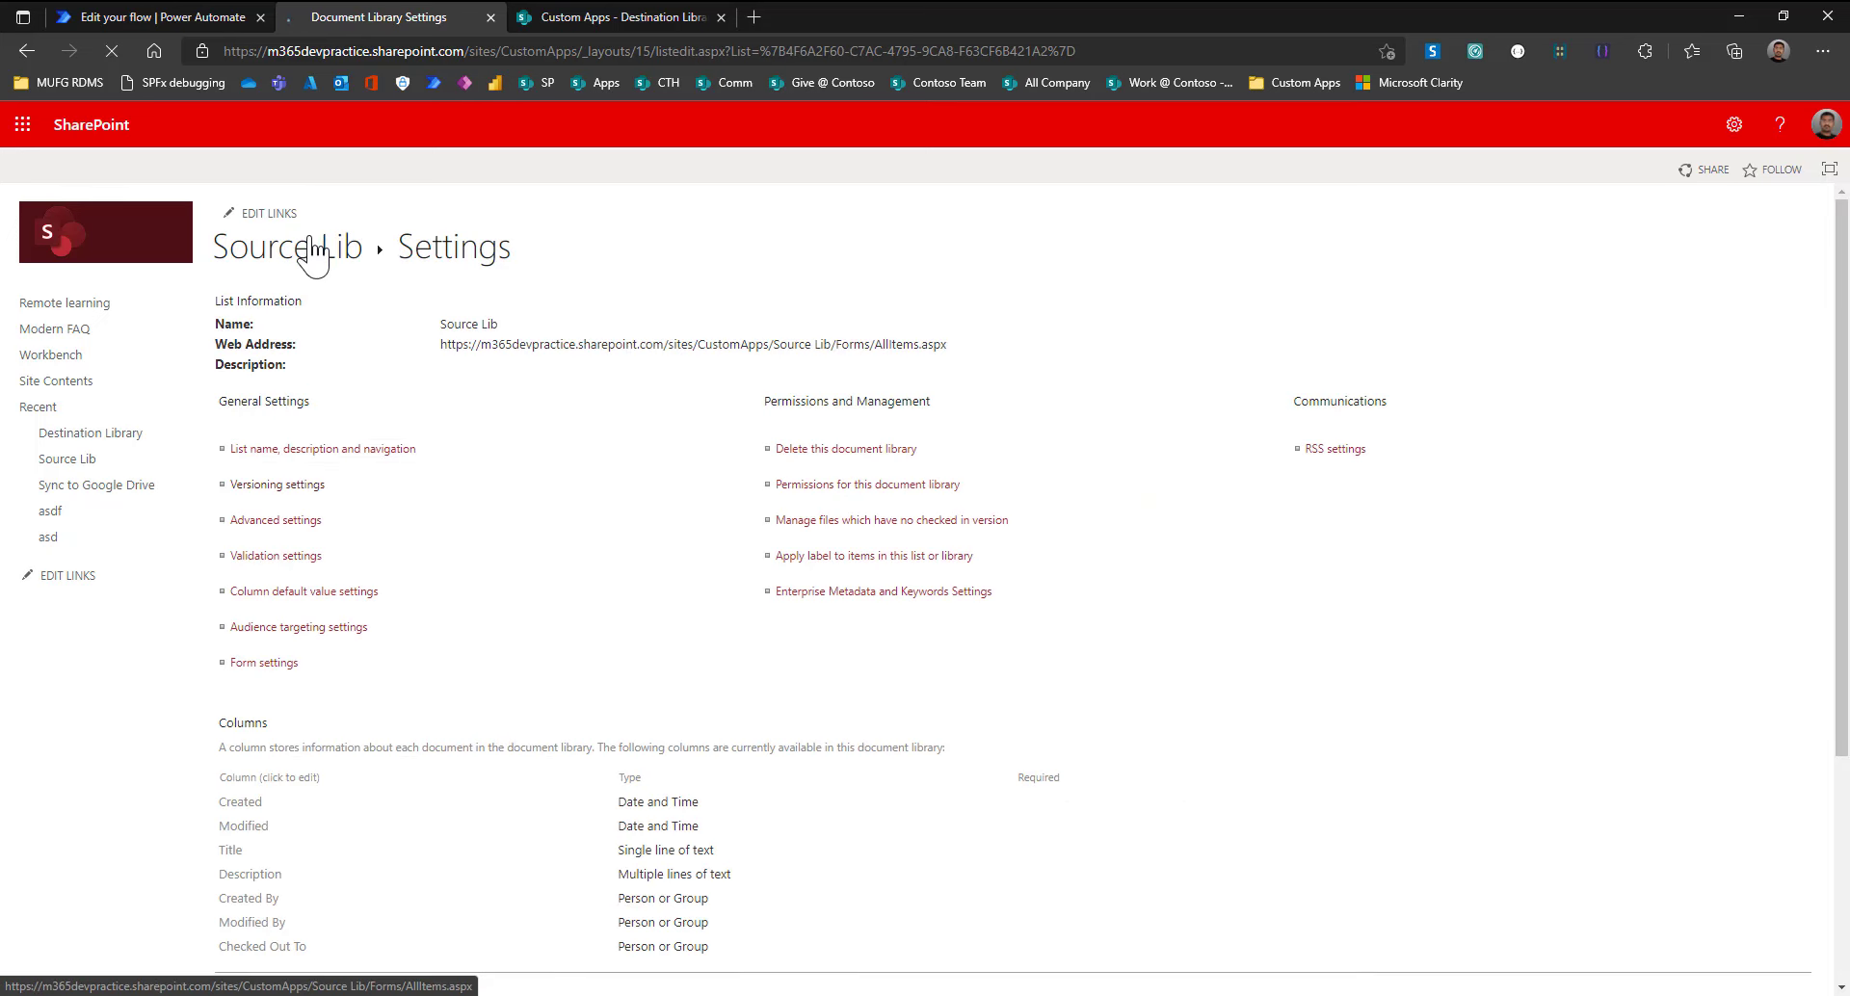
Start a manual test of the "Copy files when checked in" flow in Power Automate.
click(152, 16)
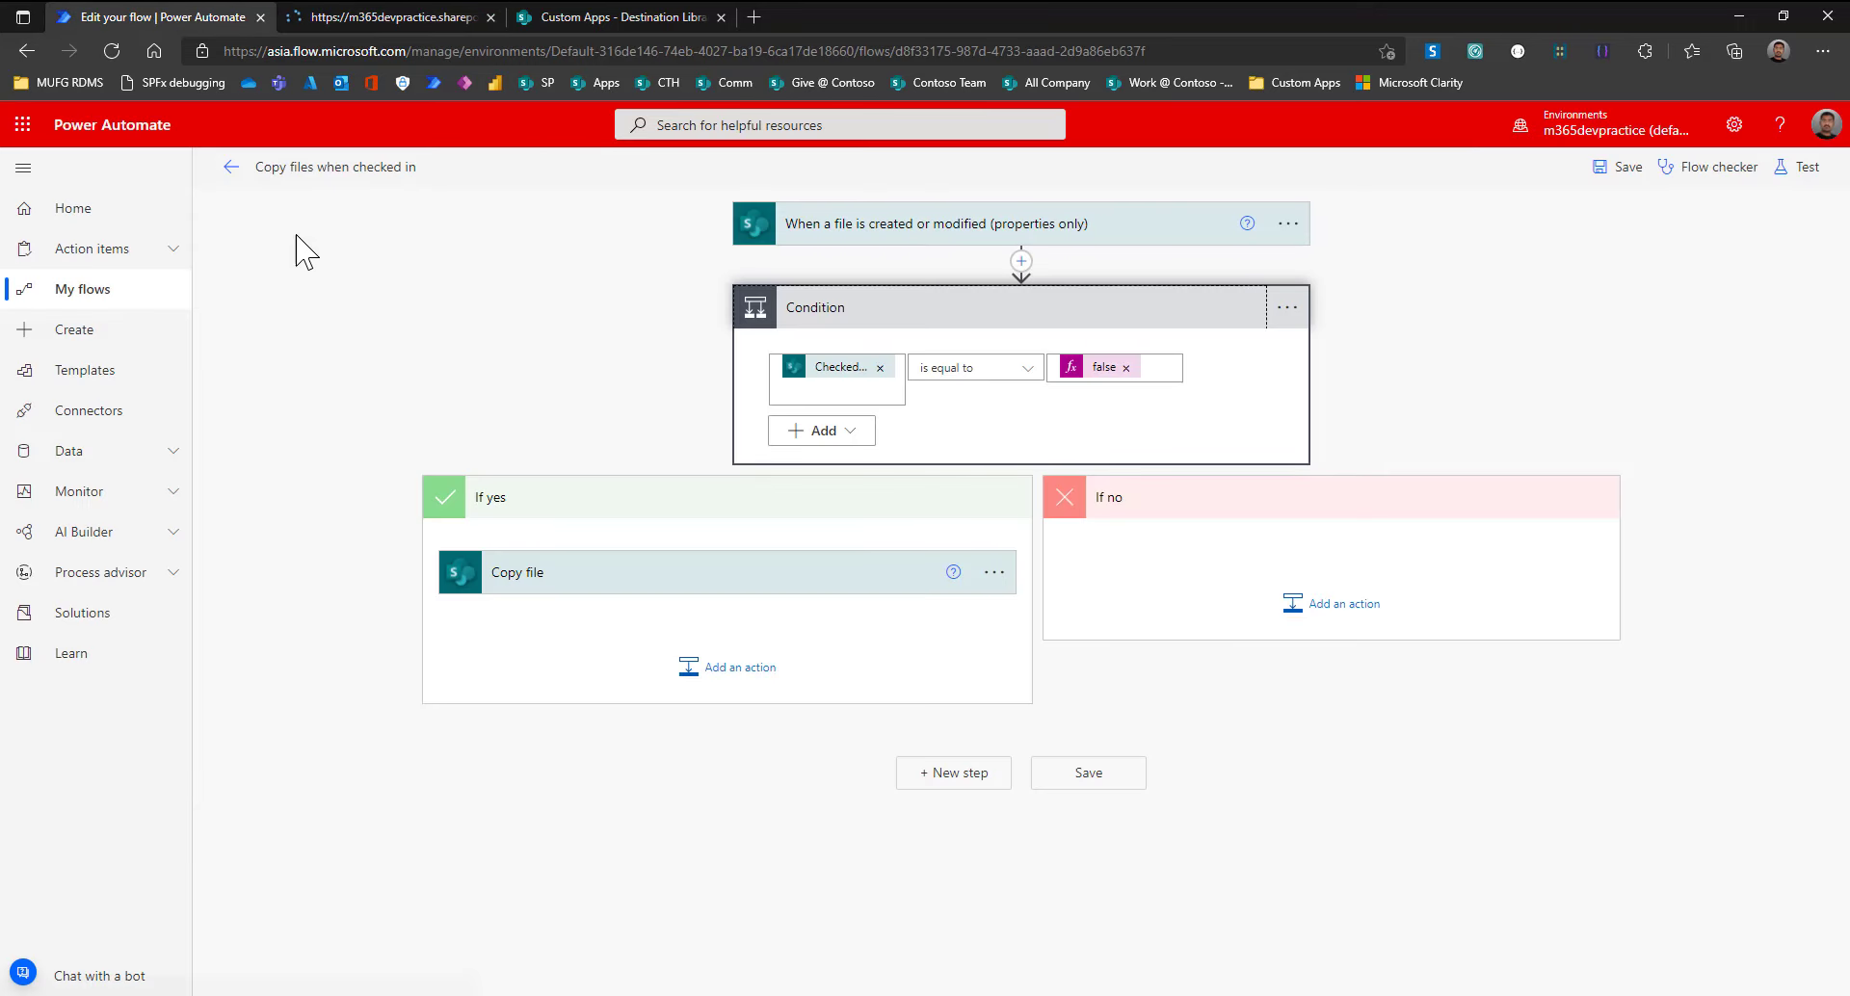
click(1800, 168)
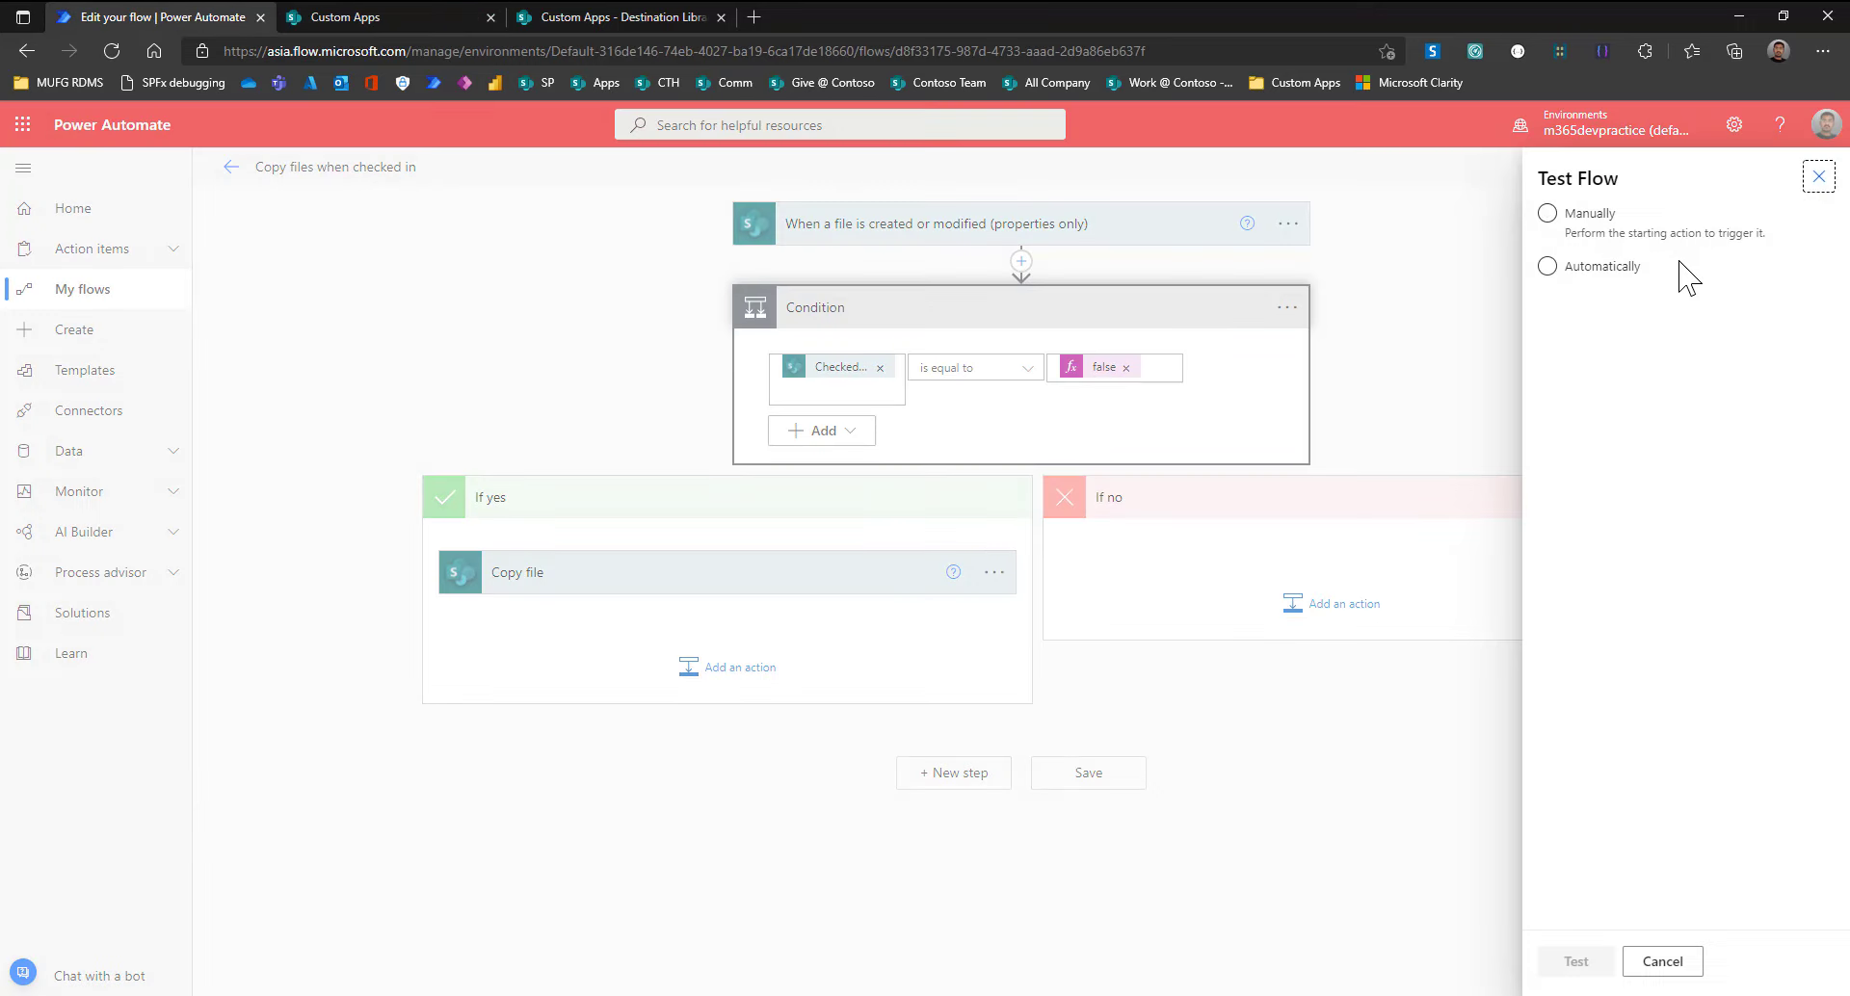
click(1599, 231)
click(1580, 962)
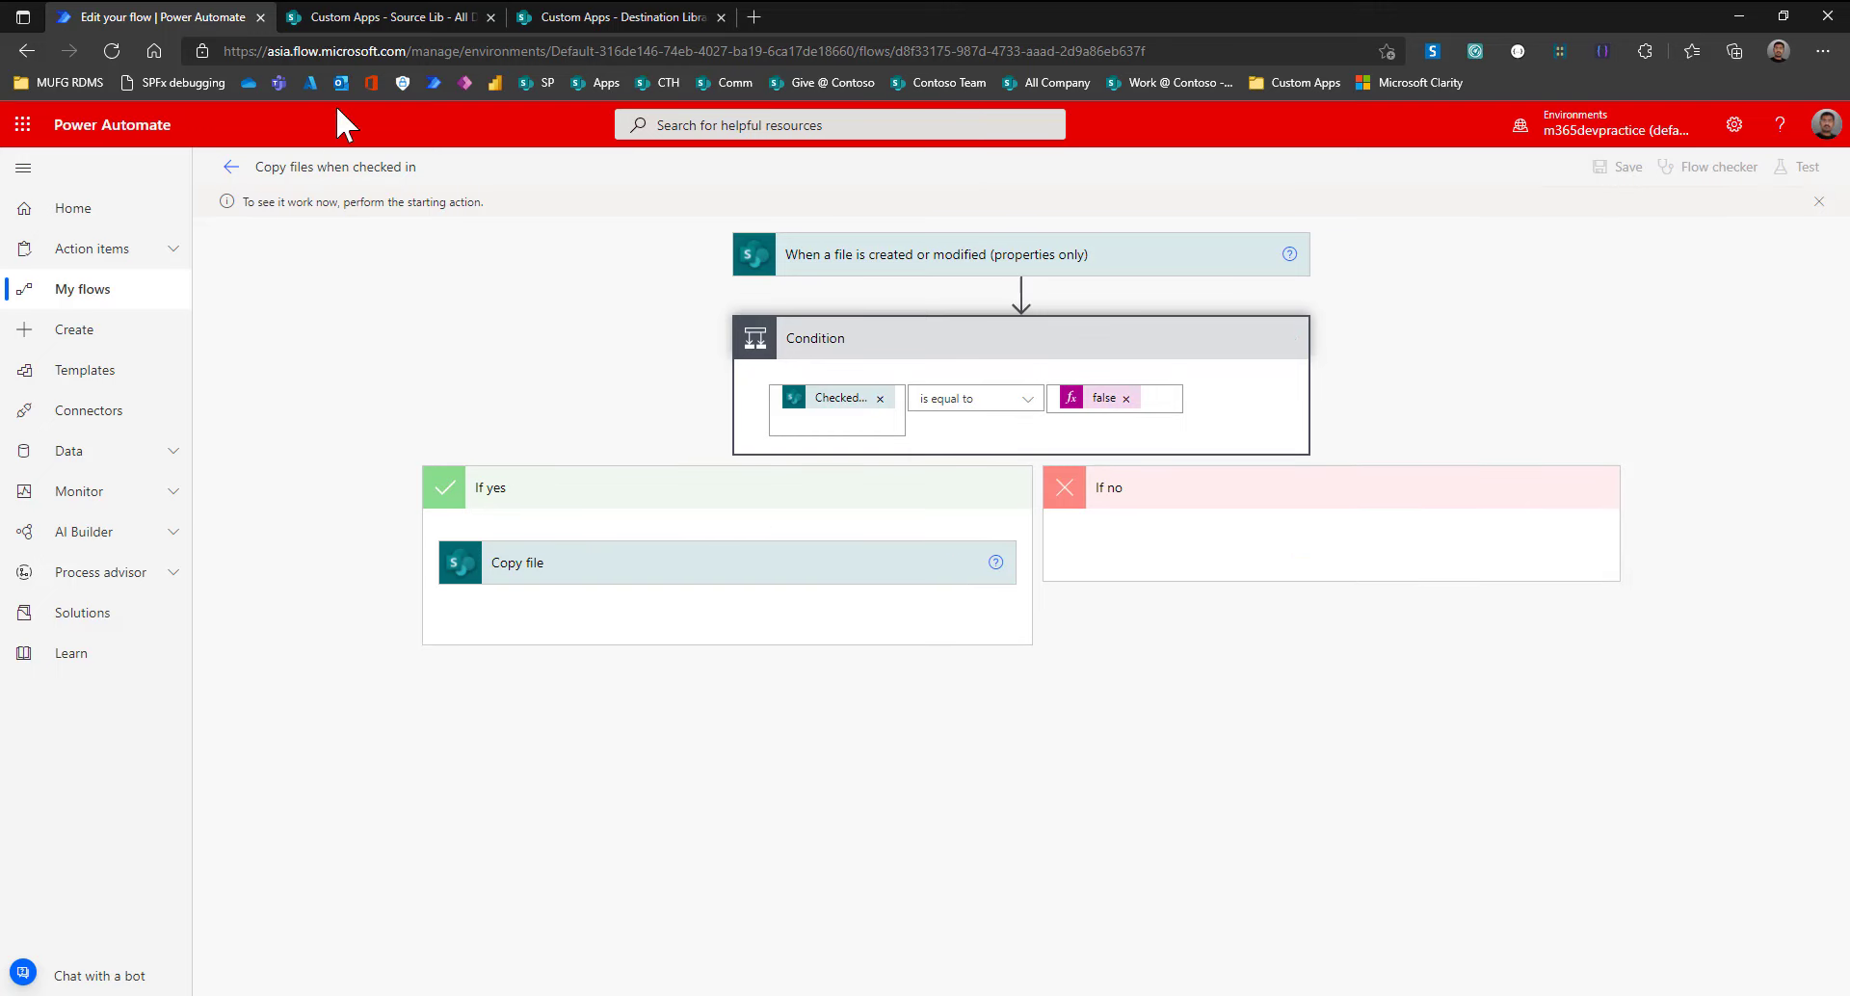
Upload Webp.net-resizeimage (2).png from Downloads to Source Lib in SharePoint to trigger the check-in flow.
click(399, 13)
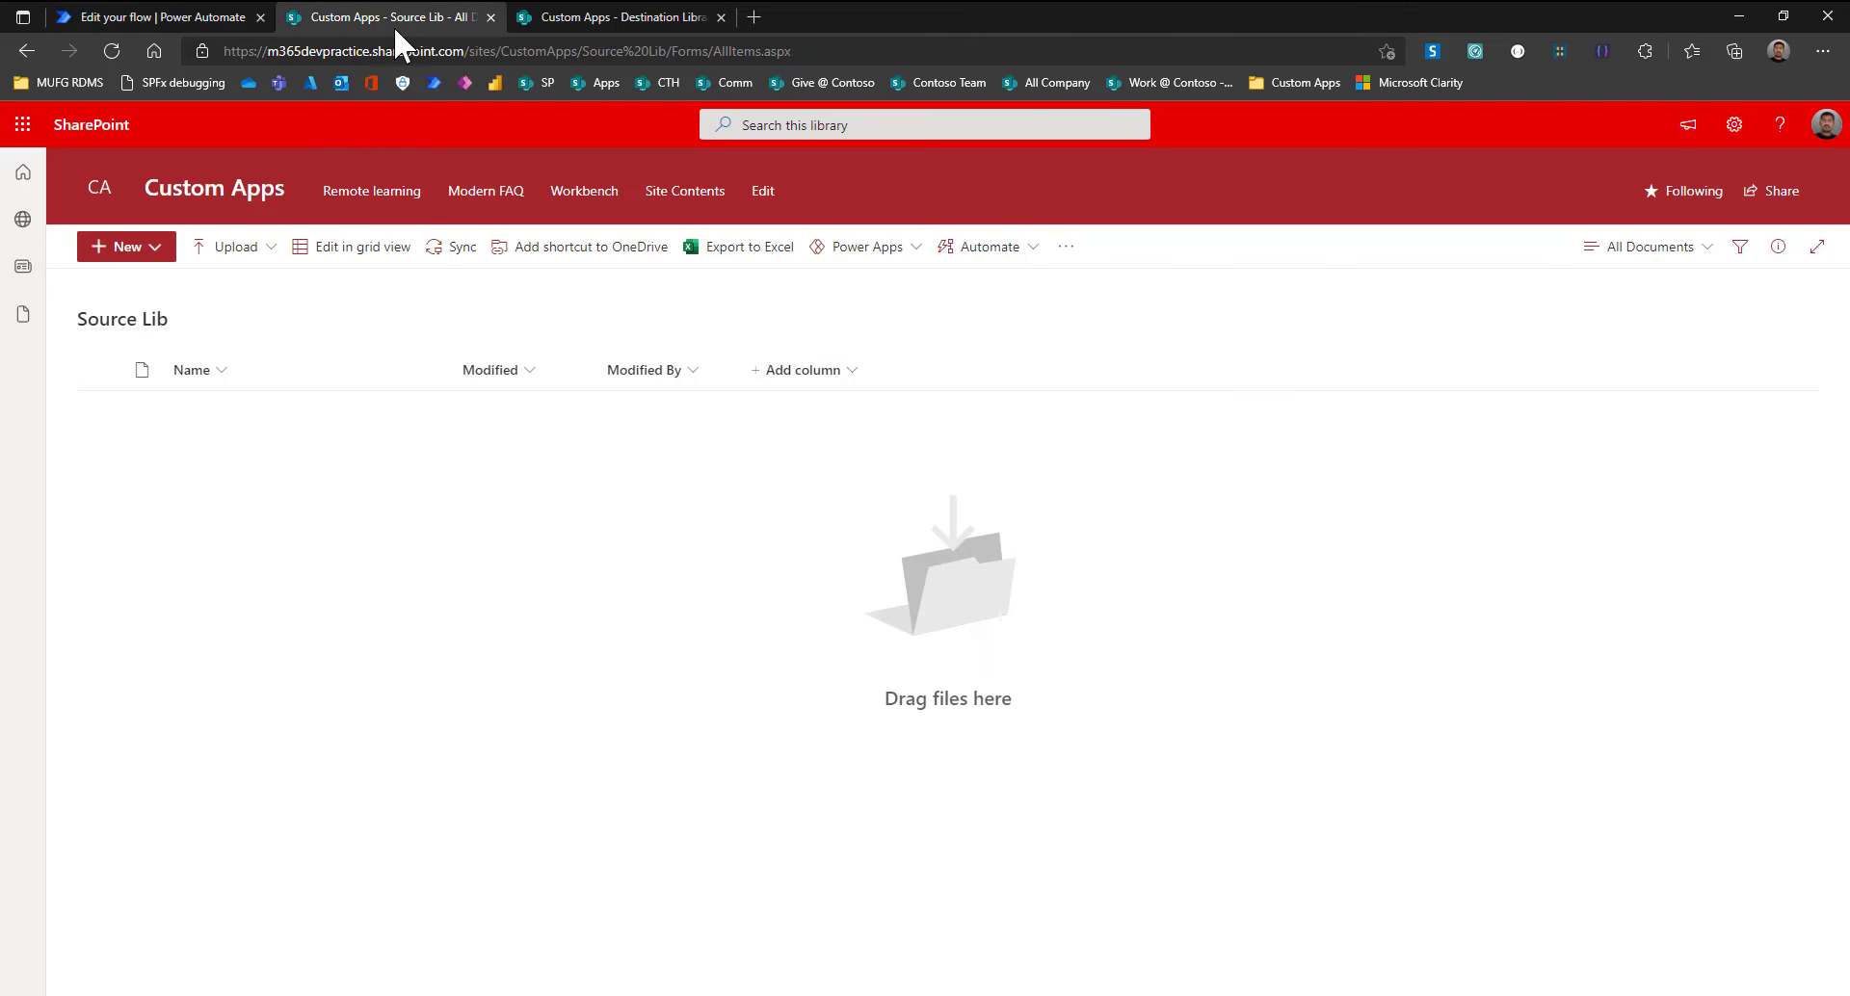
click(255, 272)
click(252, 313)
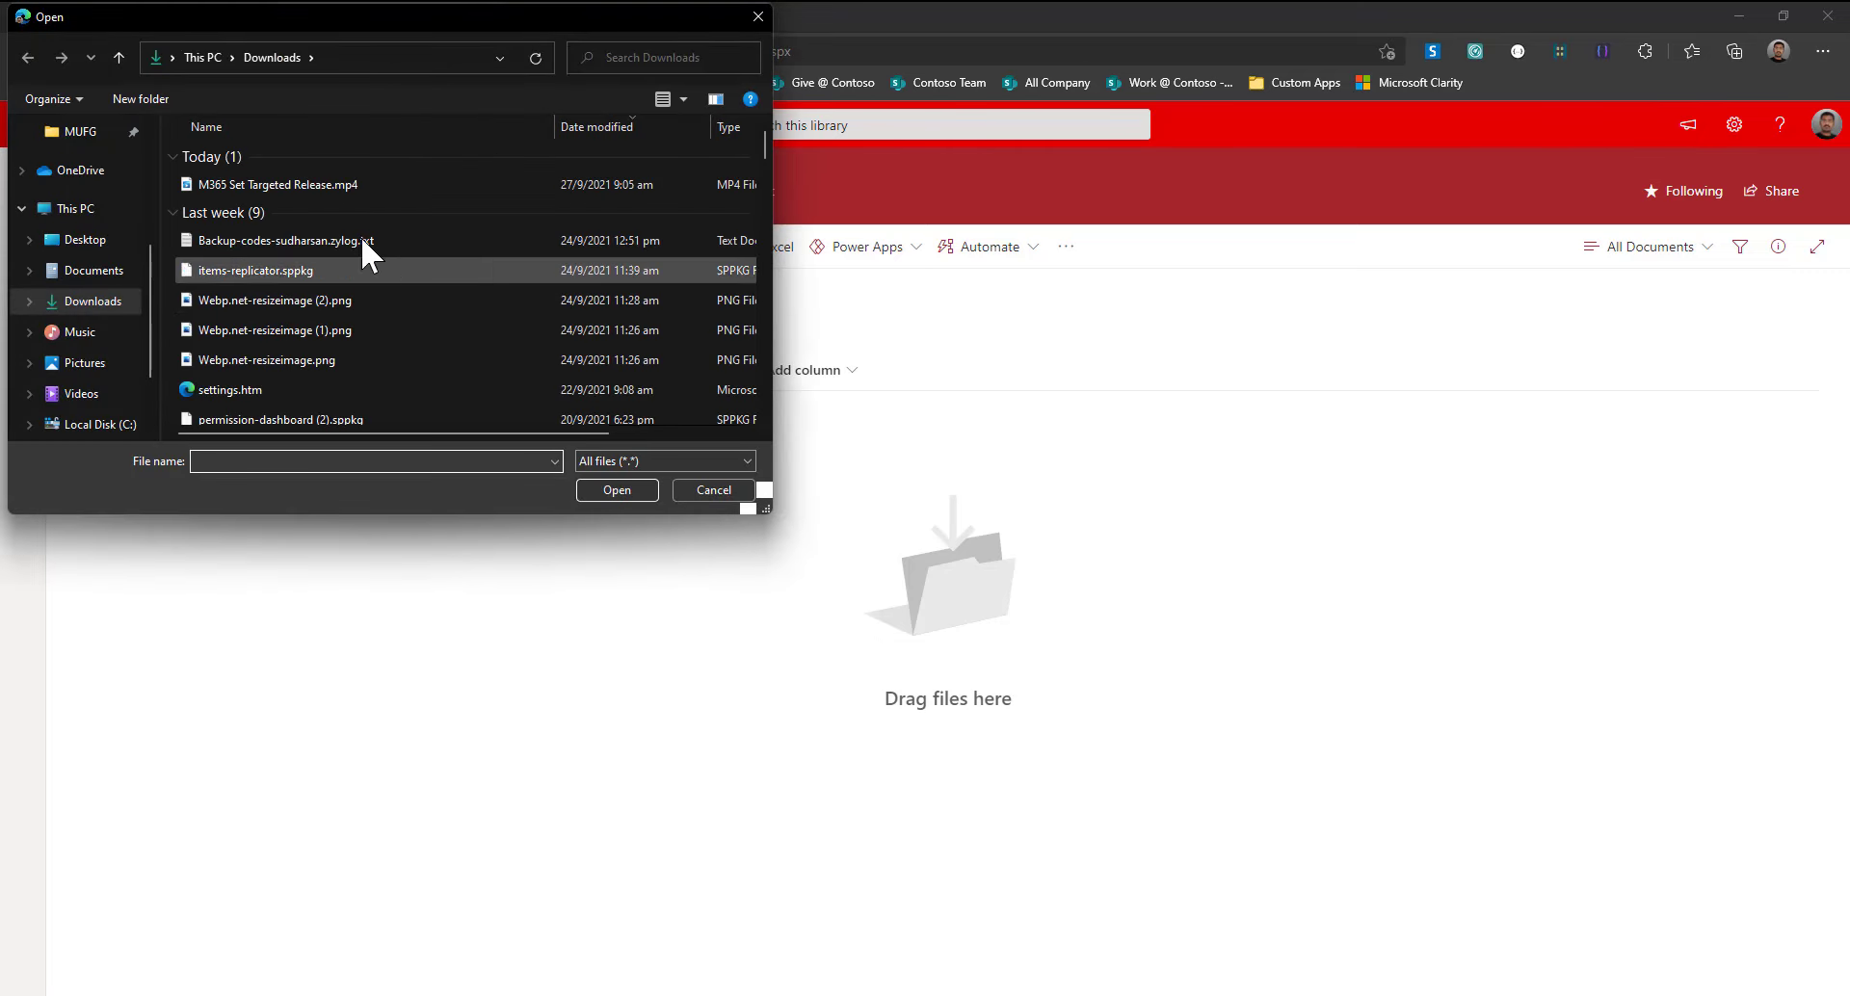
double_click(343, 298)
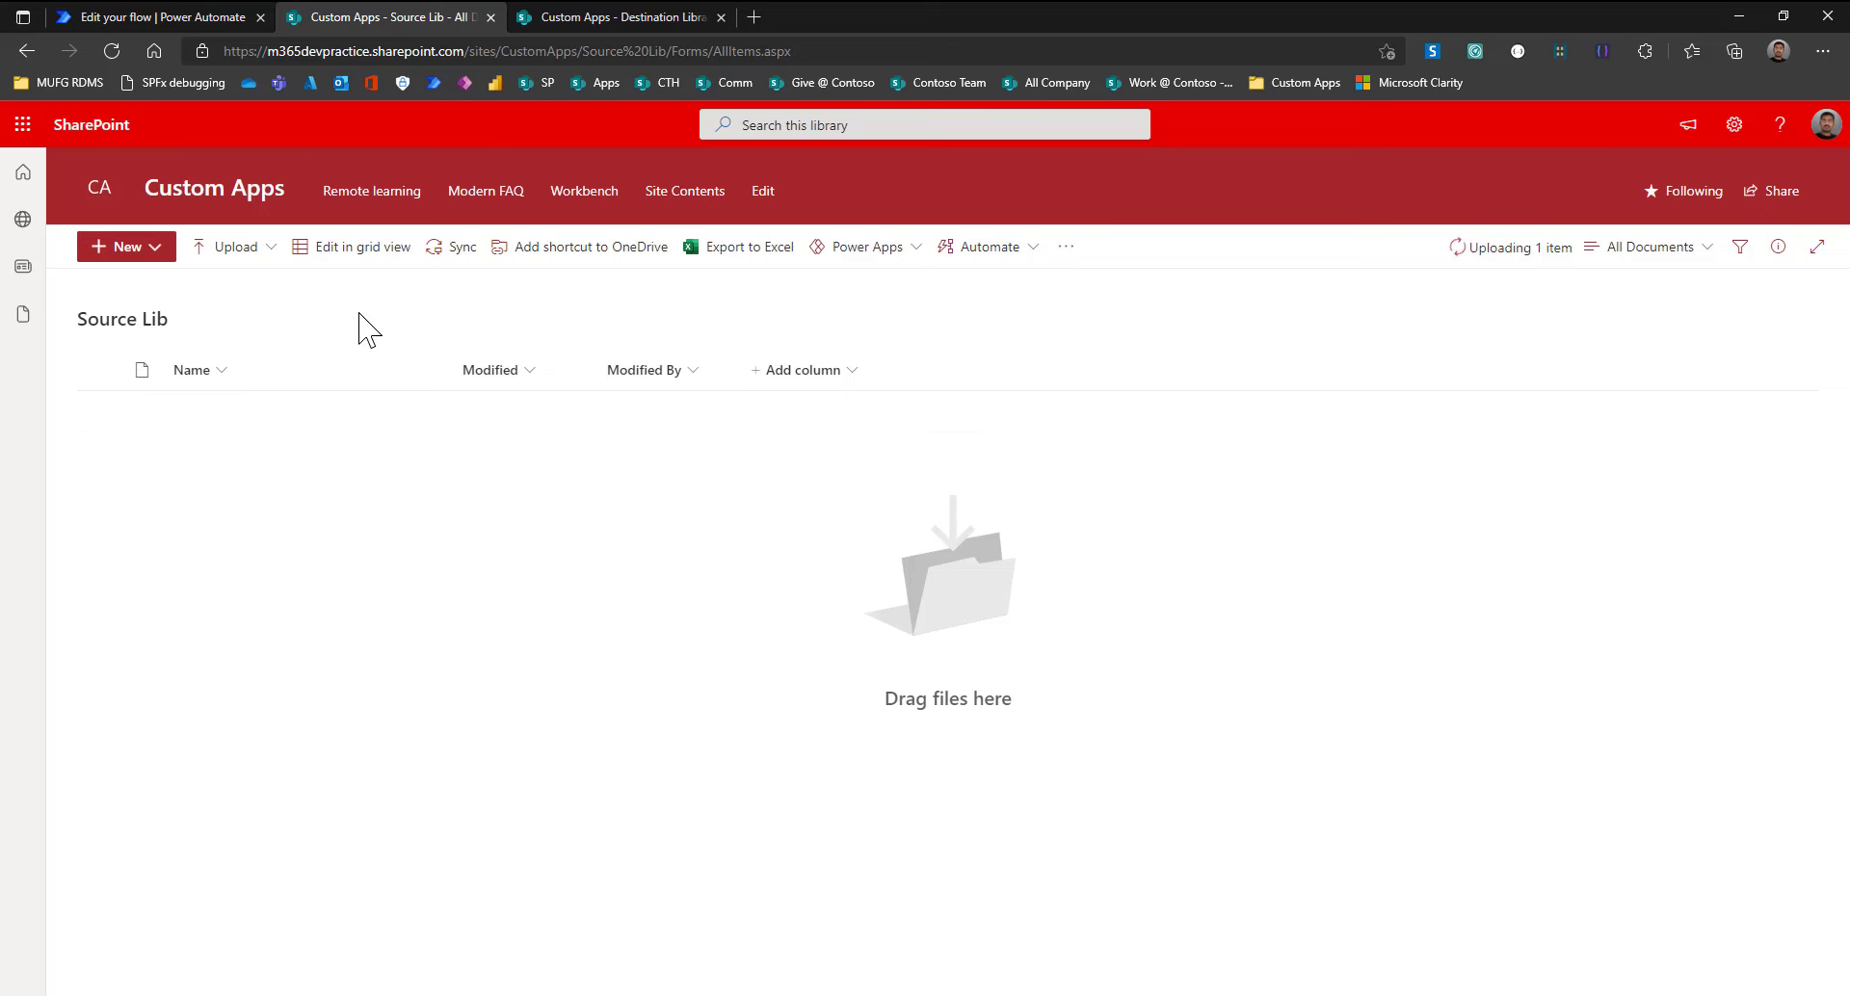
Inspect the Condition's result in the test run and refresh Destination Library to check for a copy.
click(164, 12)
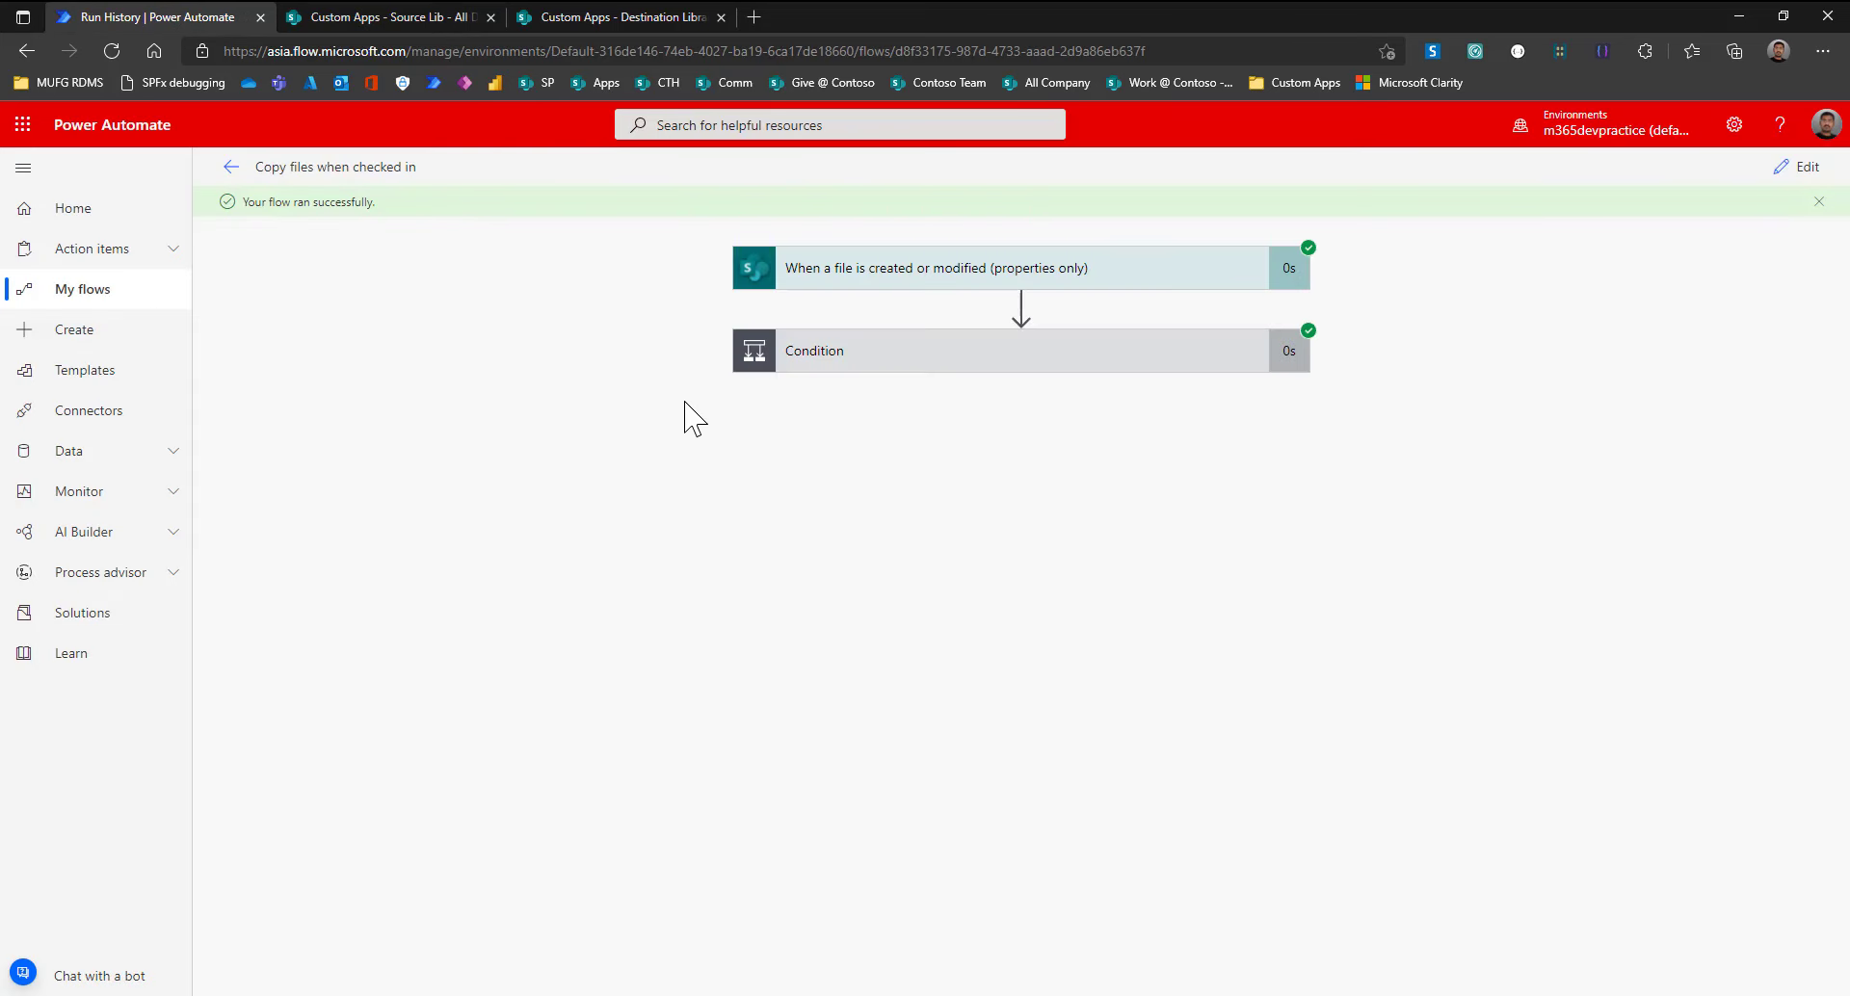
click(947, 343)
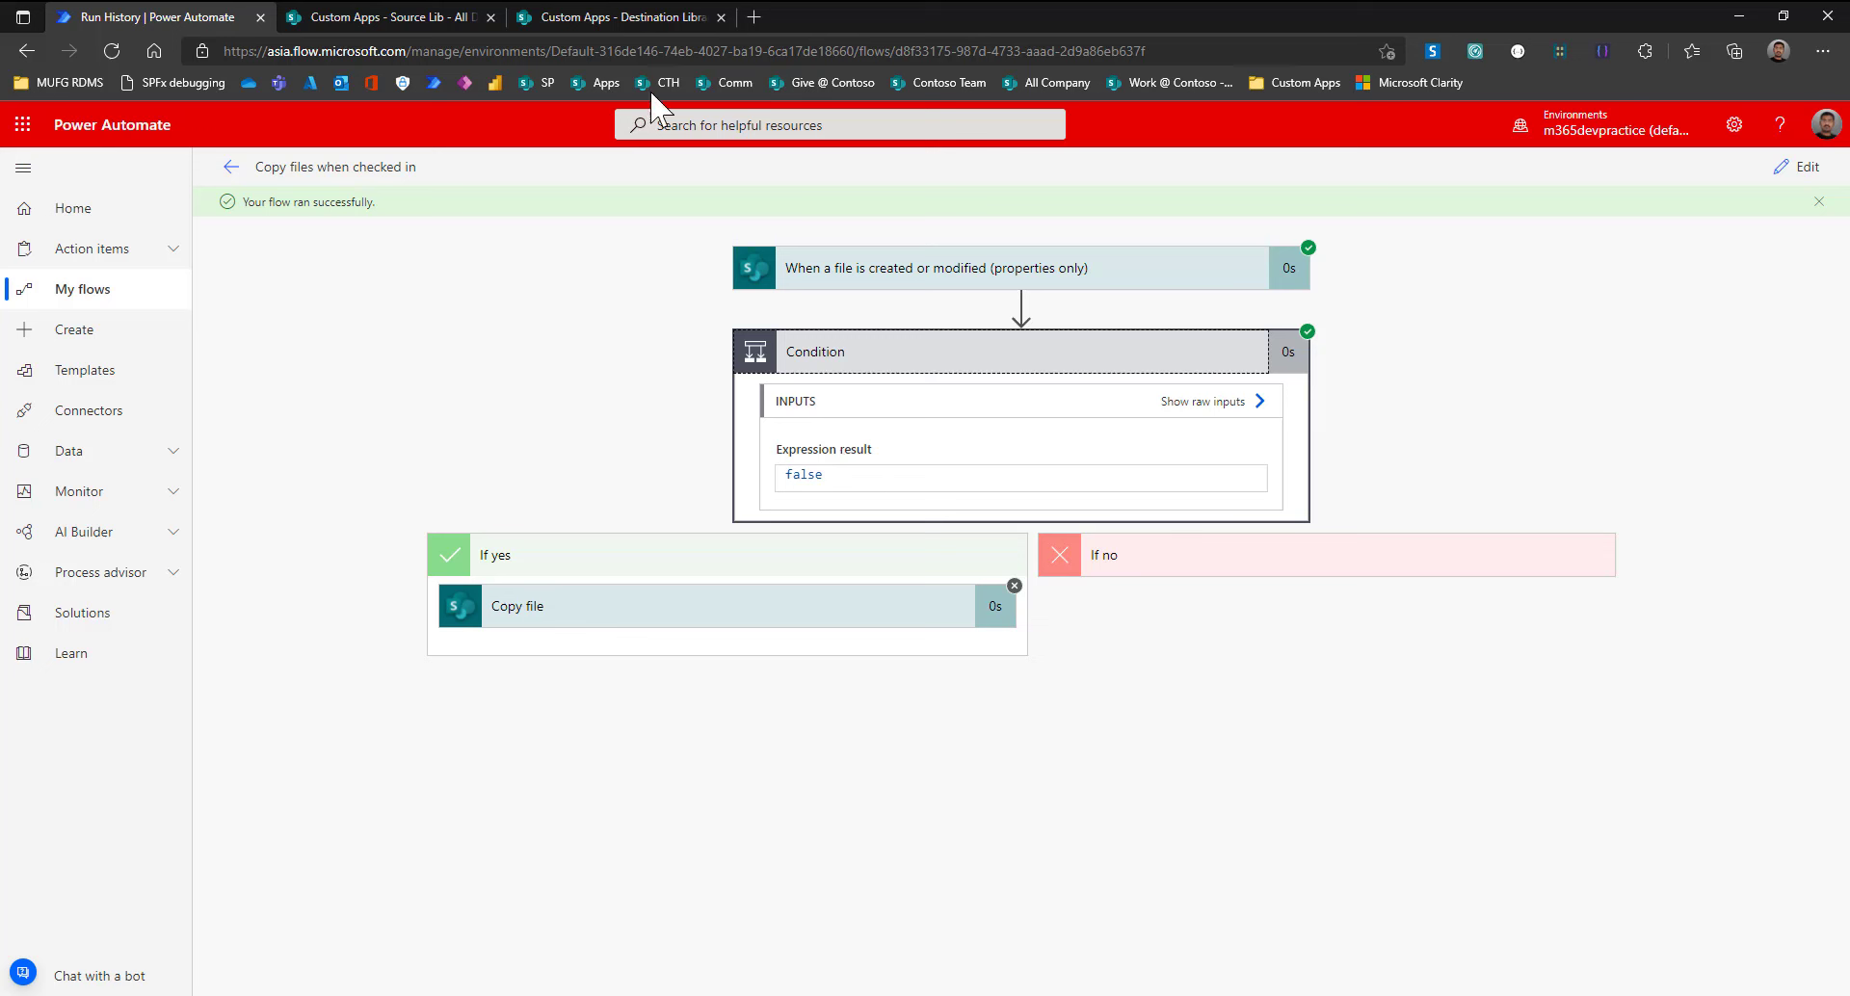
click(581, 19)
click(124, 56)
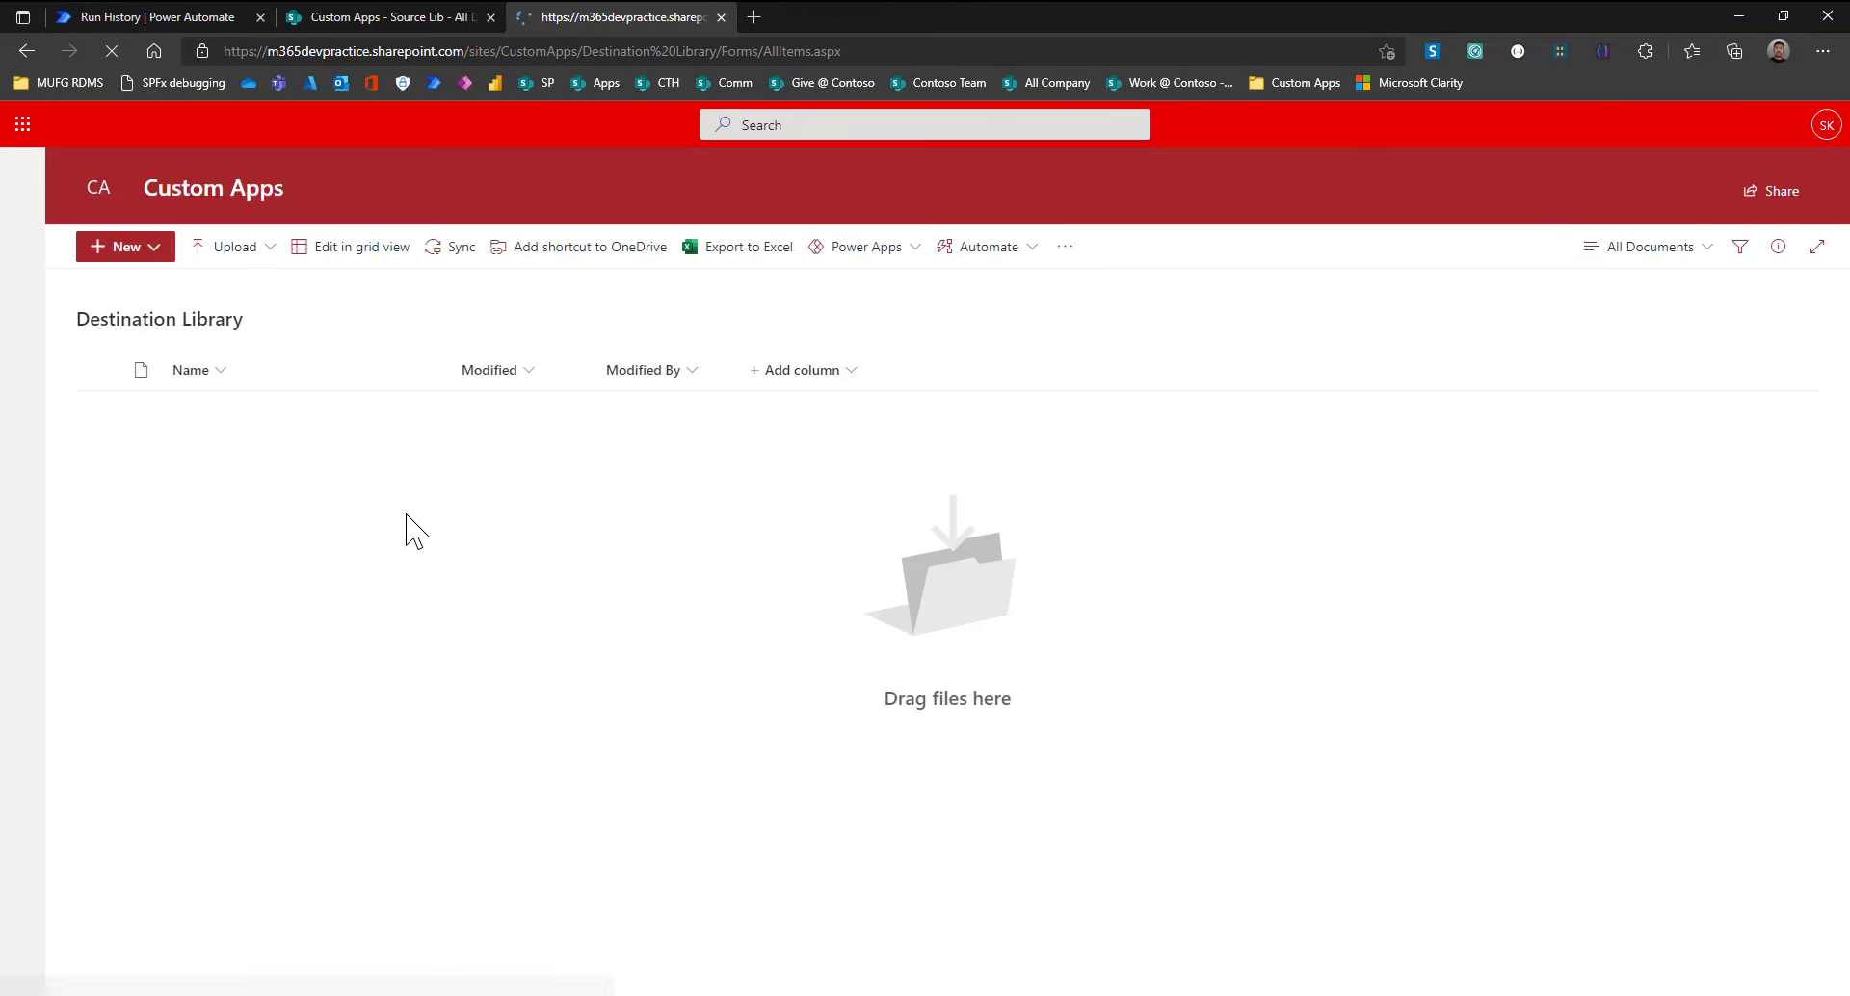
Select Webp.net-resizeimage (2).png in Source Lib and start another manual test of the "Copy files when checked in" flow in Power Automate.
click(420, 15)
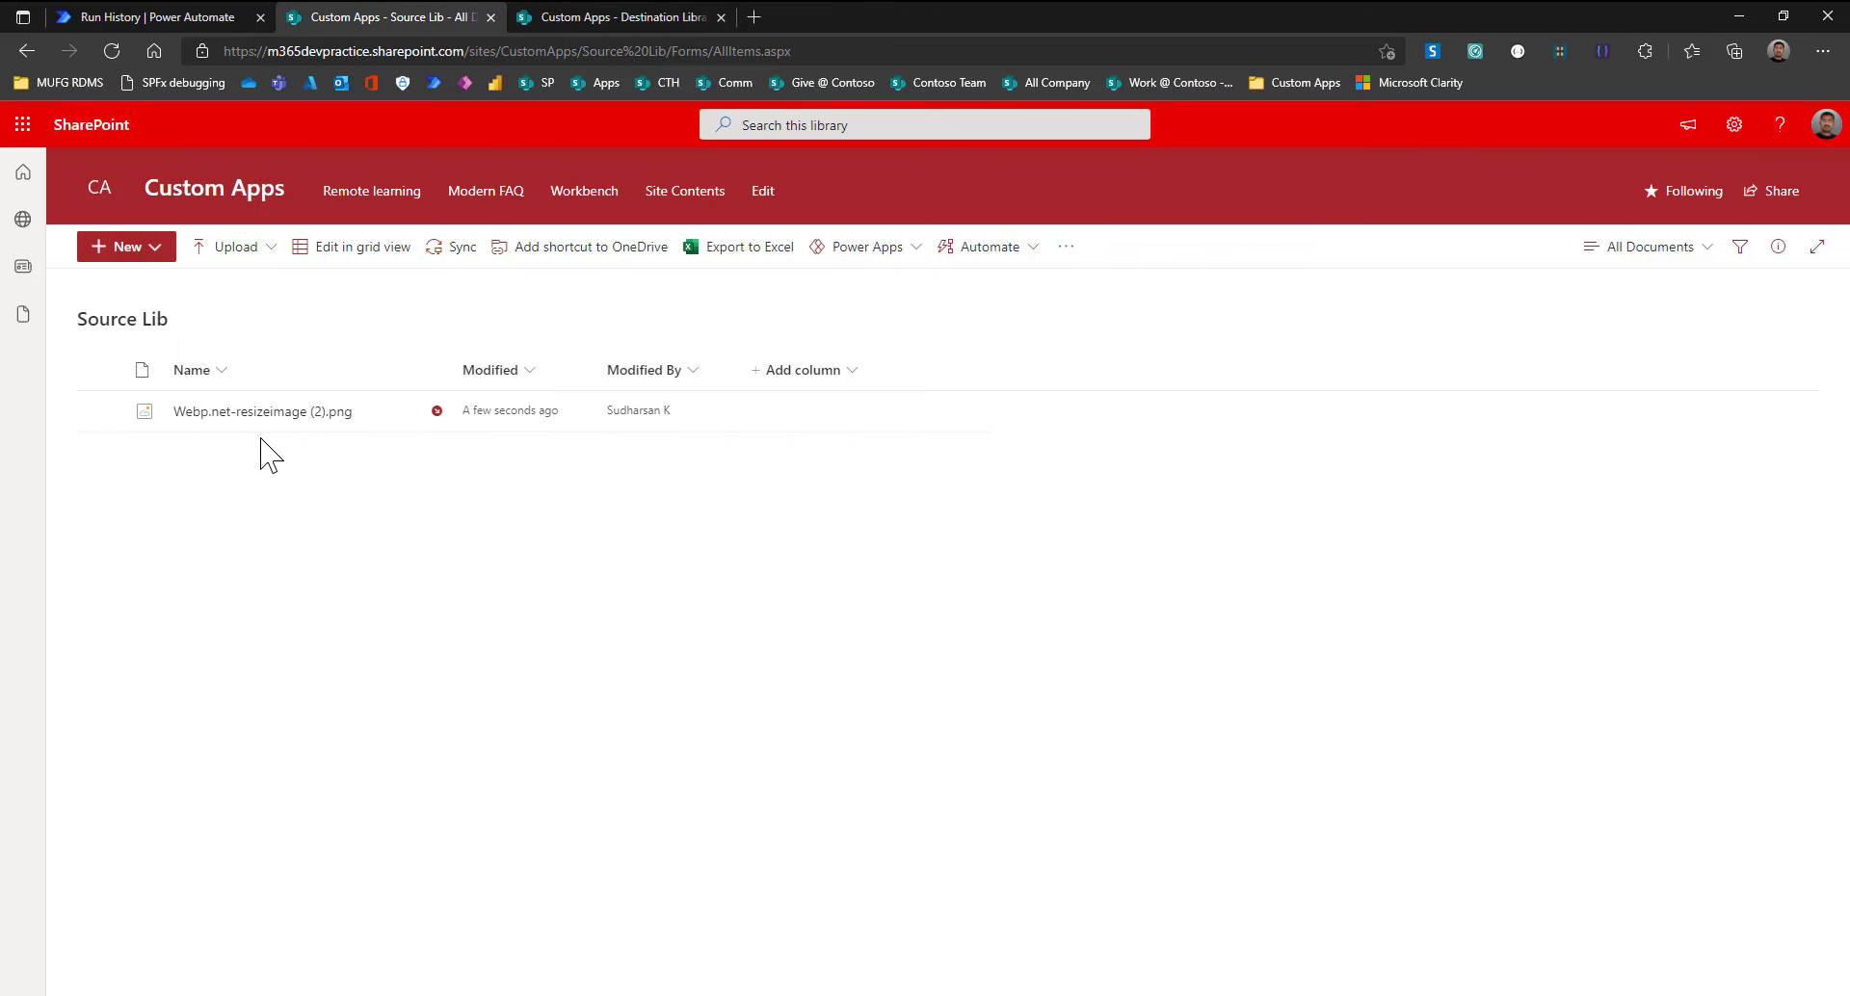
click(100, 411)
click(1038, 252)
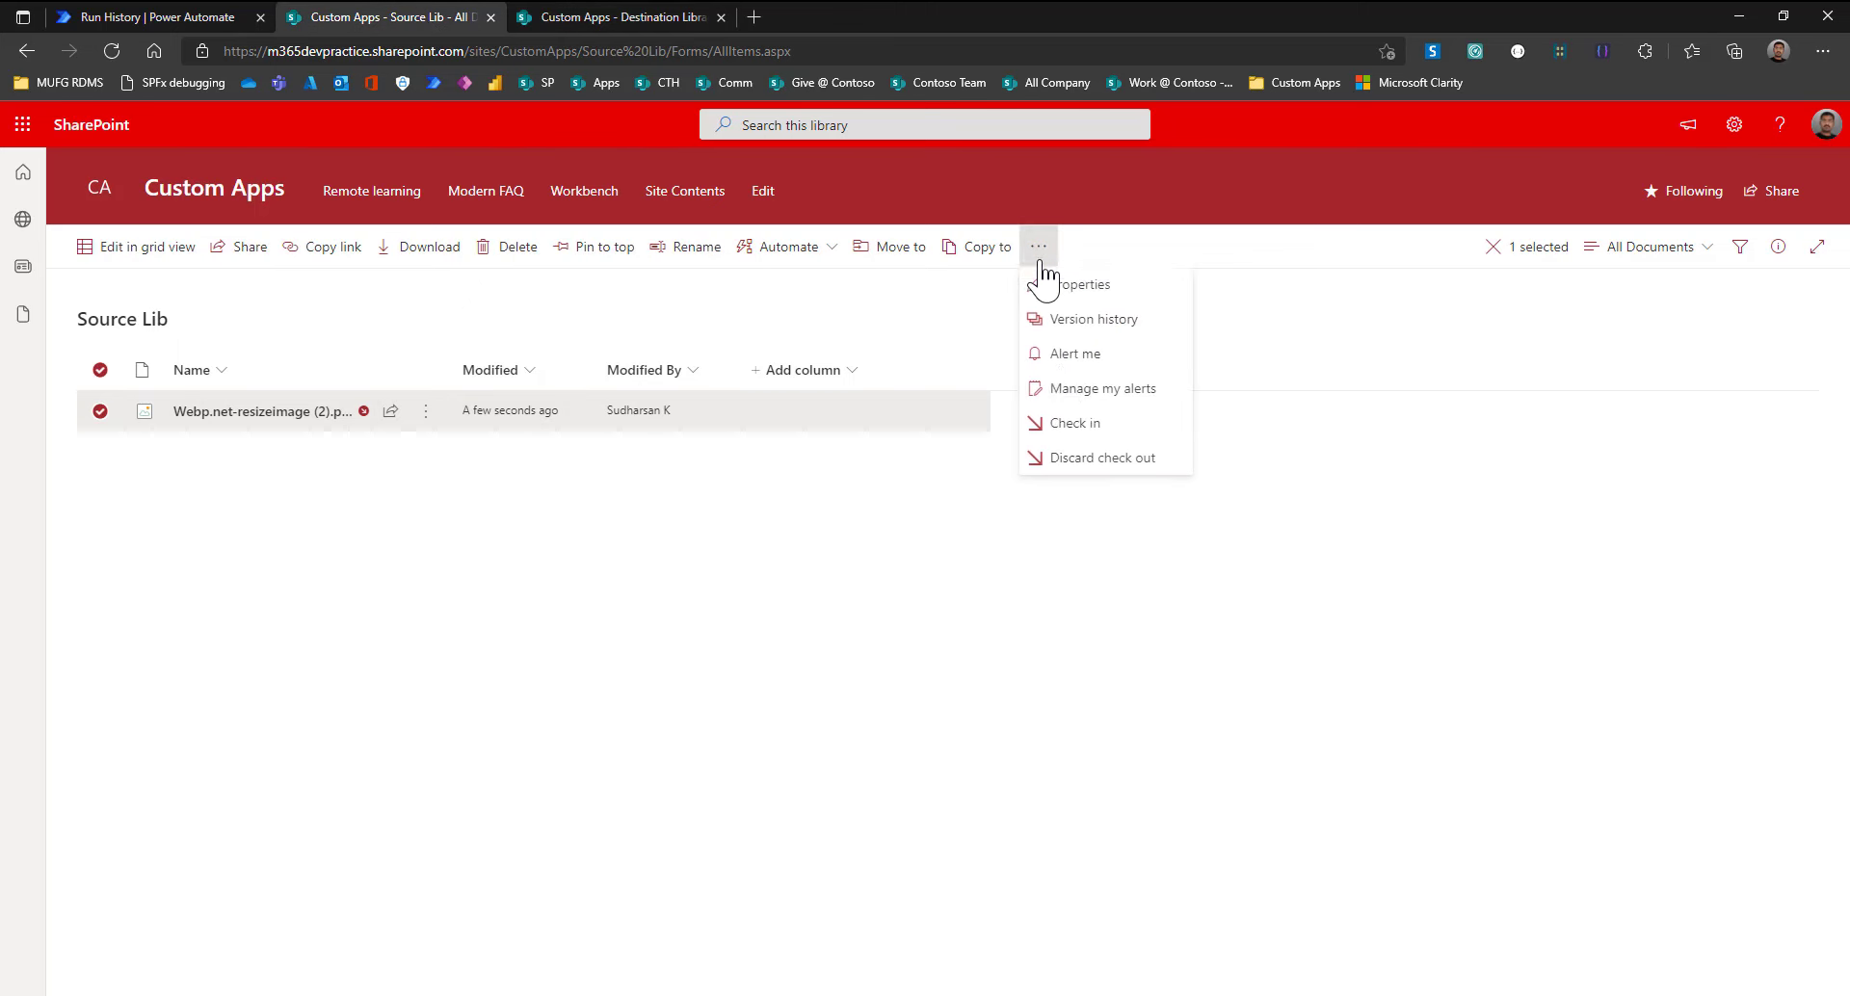
click(188, 18)
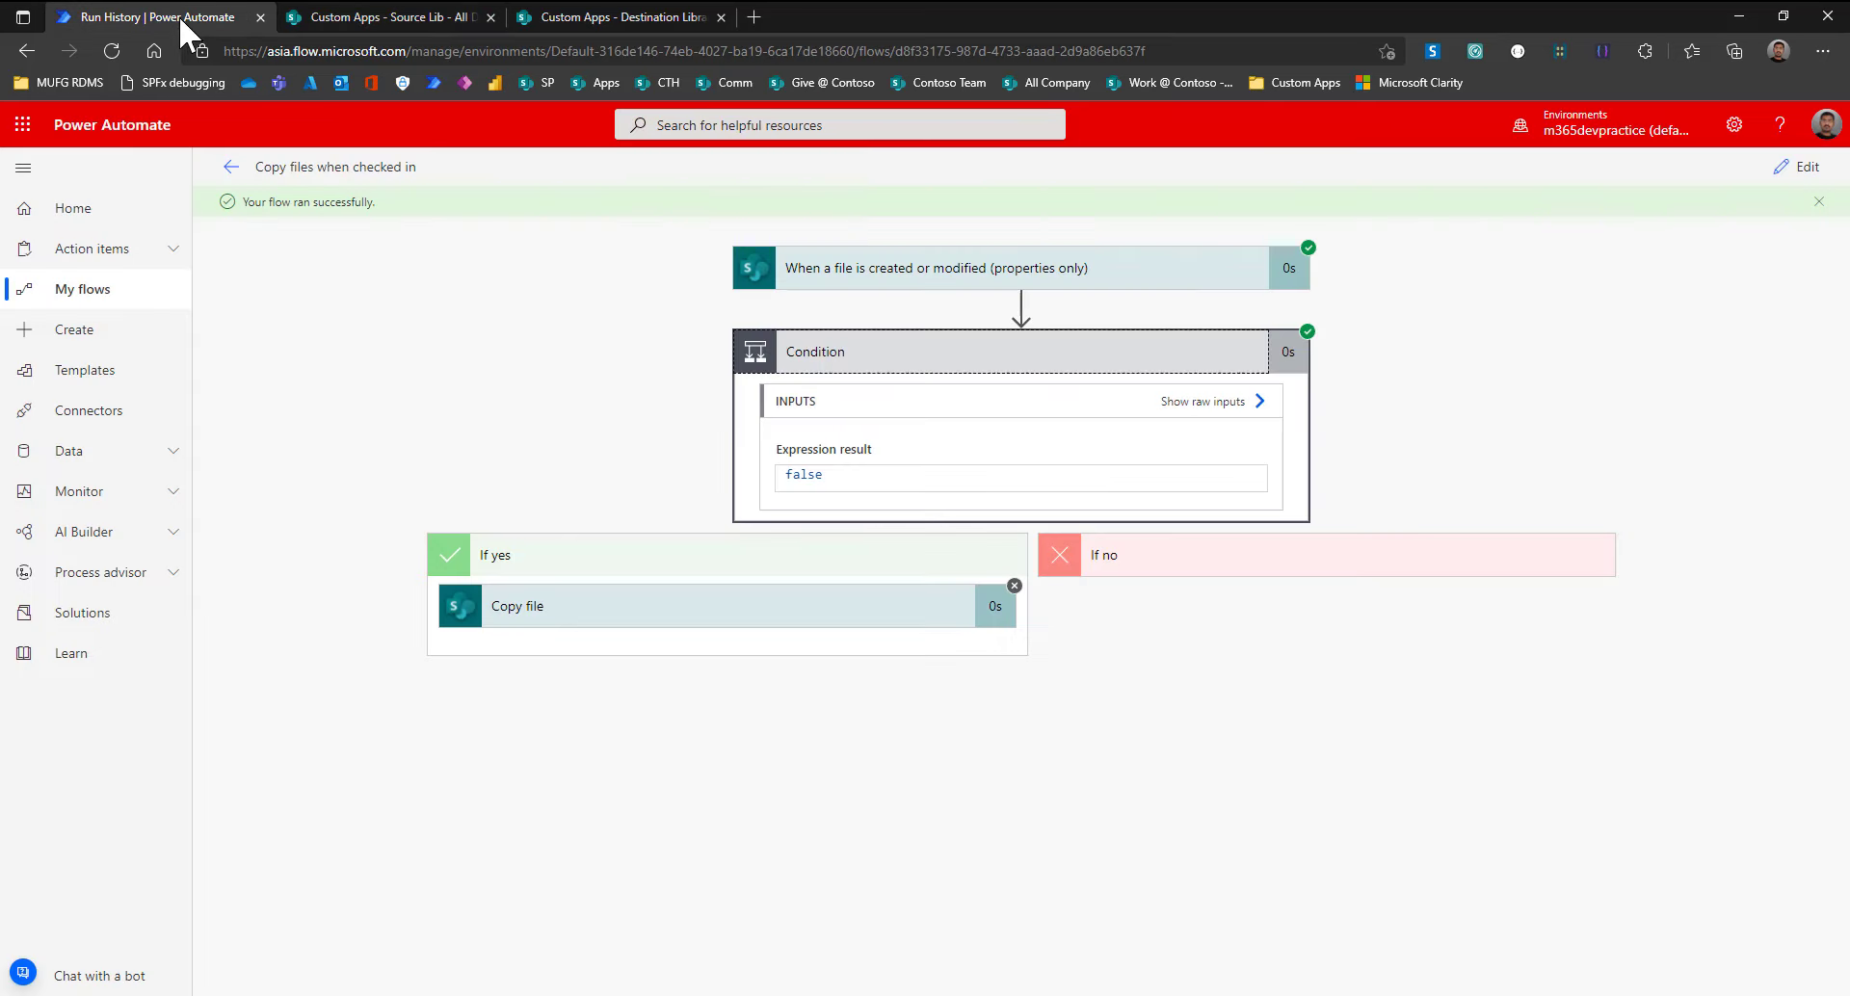
click(1811, 179)
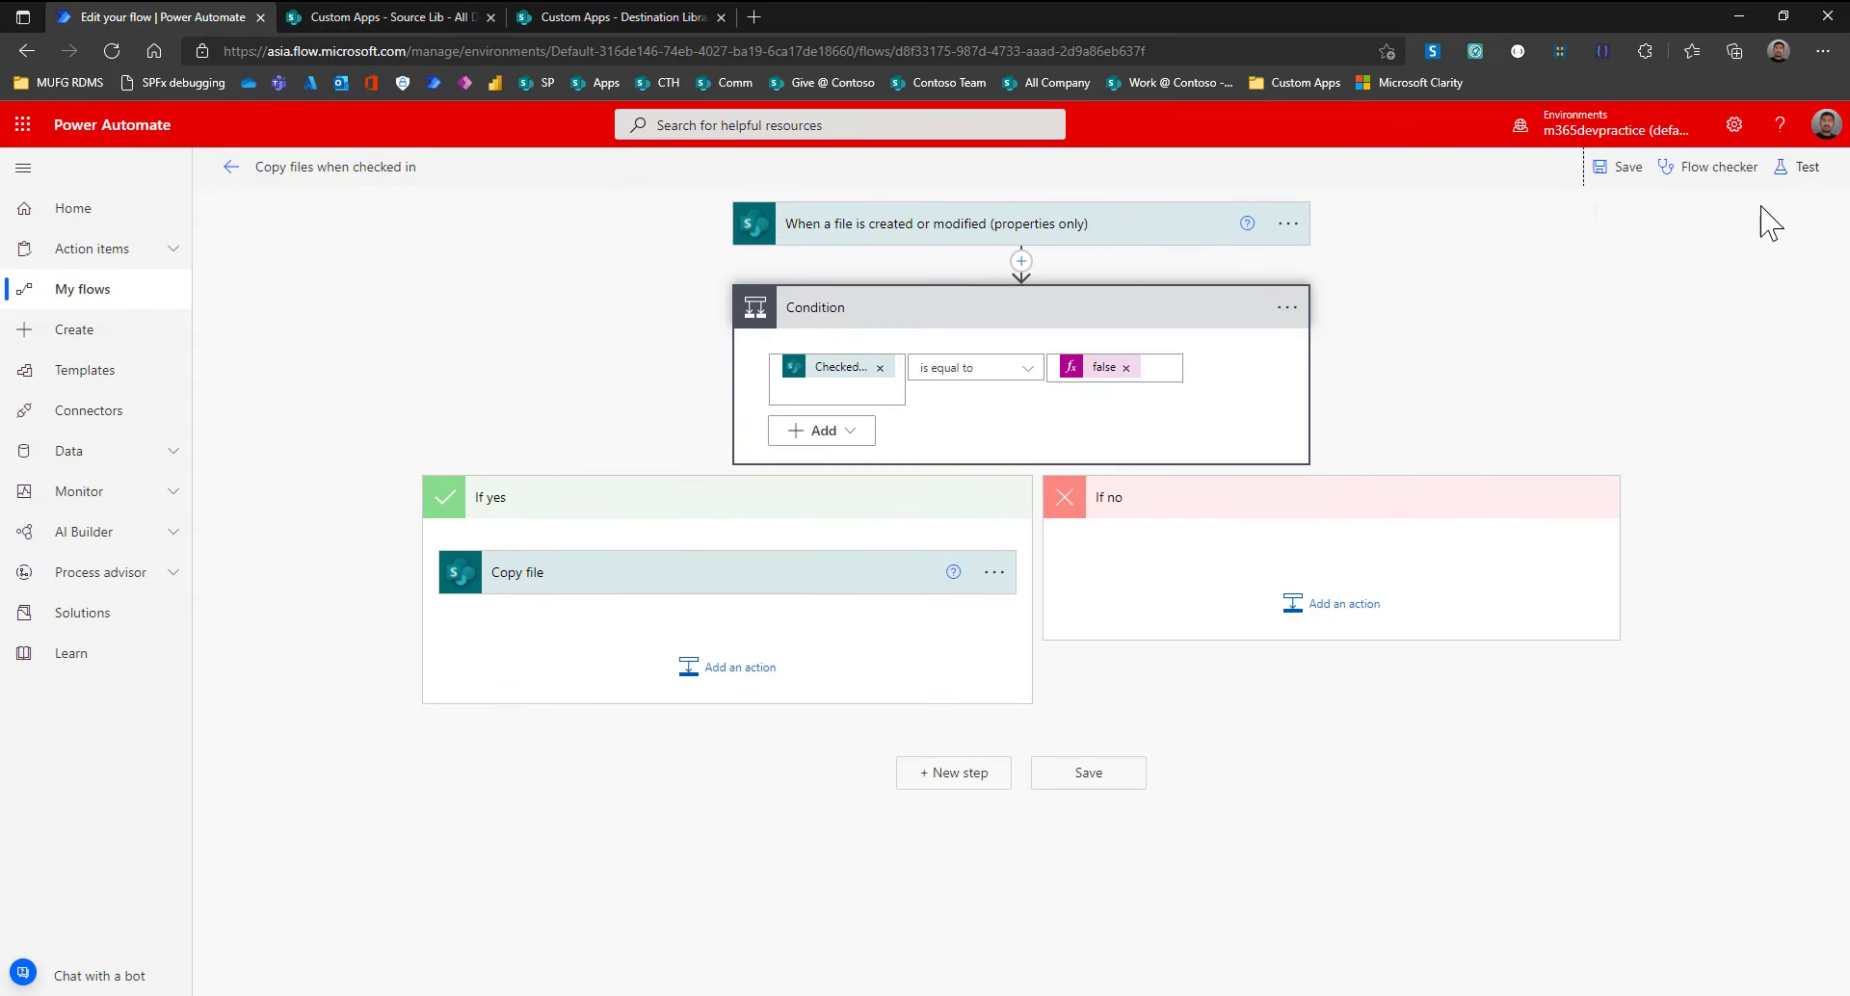
click(1798, 167)
click(1576, 961)
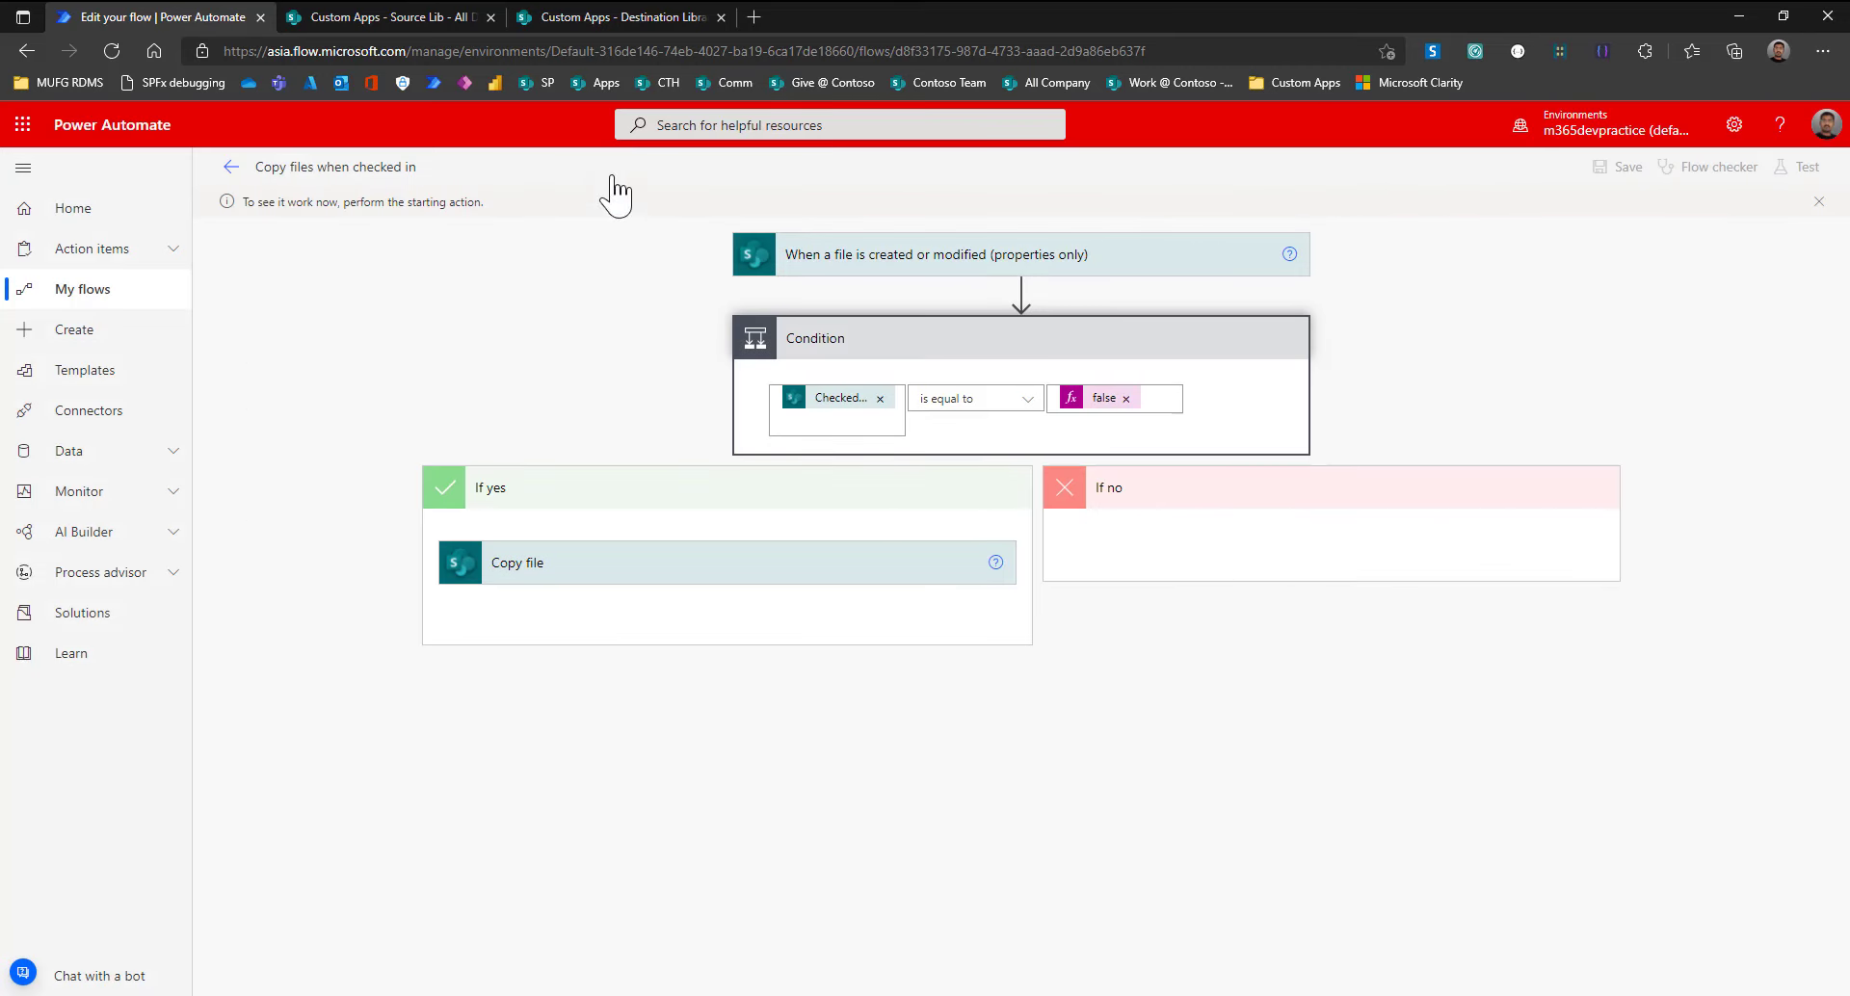
Switch to SharePoint and check in Webp.net-resizeimage (2).png in Source Lib without a comment.
click(432, 14)
click(1057, 427)
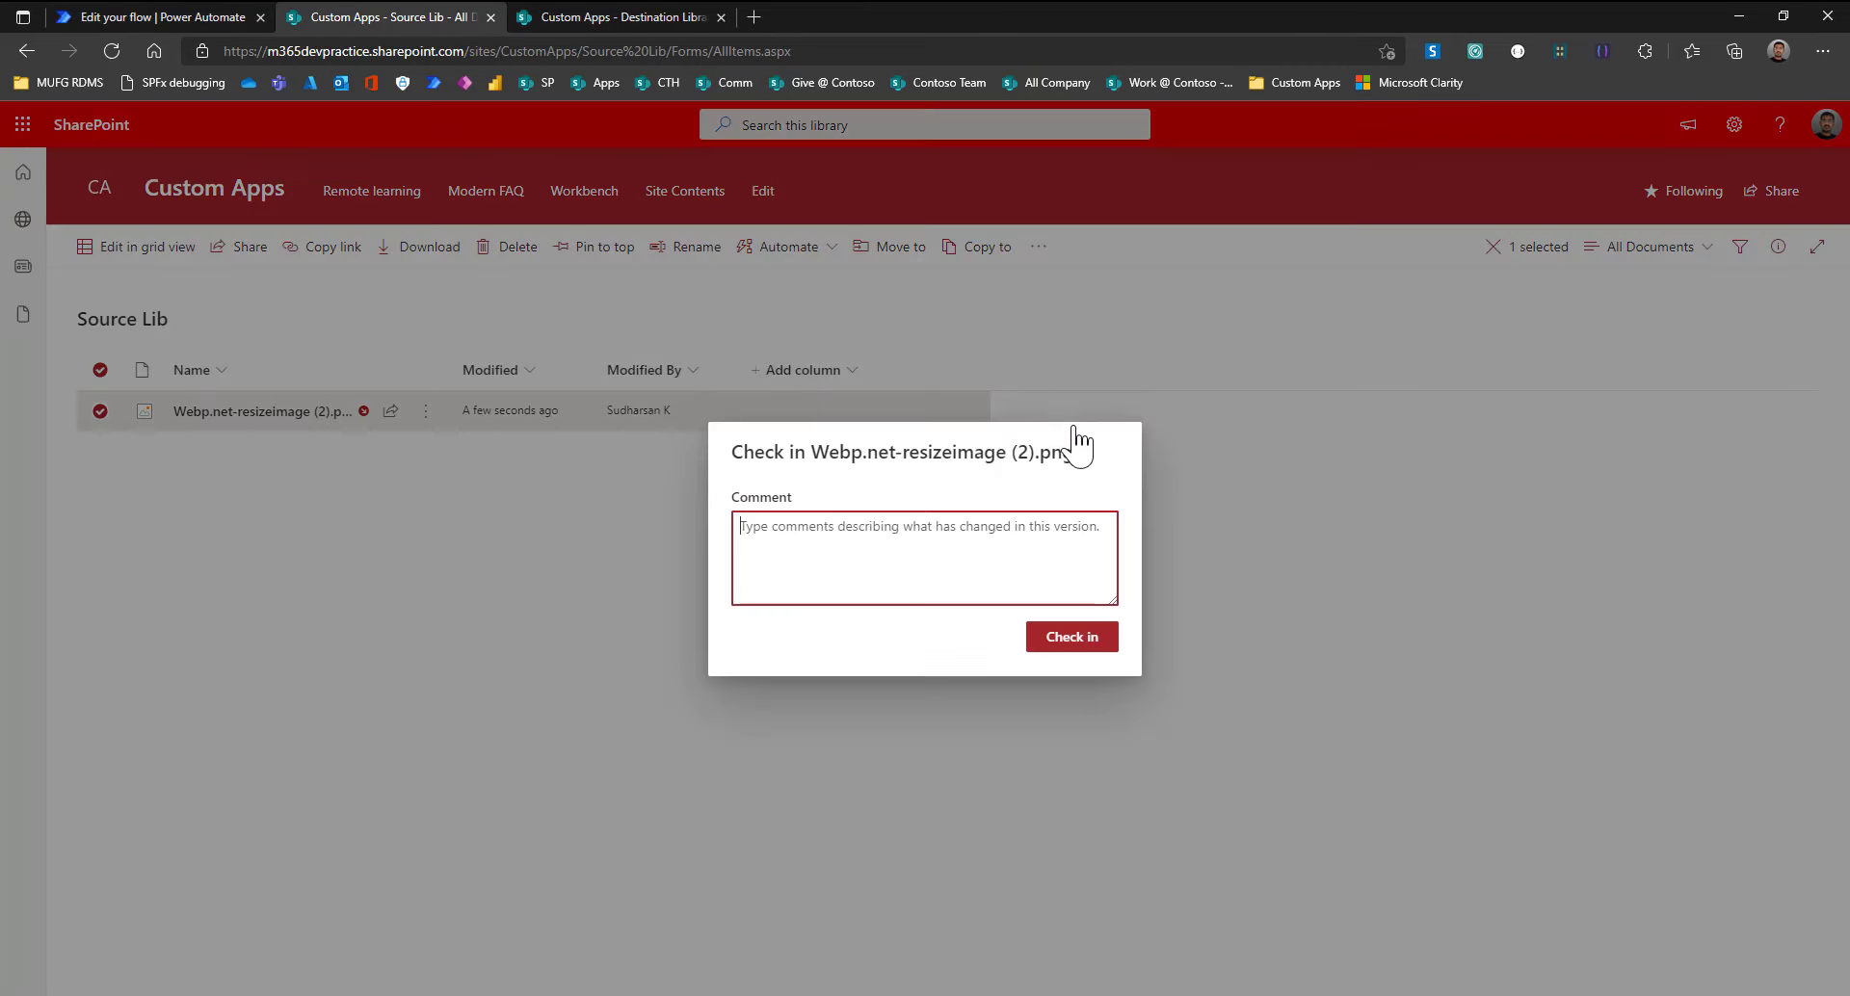
click(1077, 644)
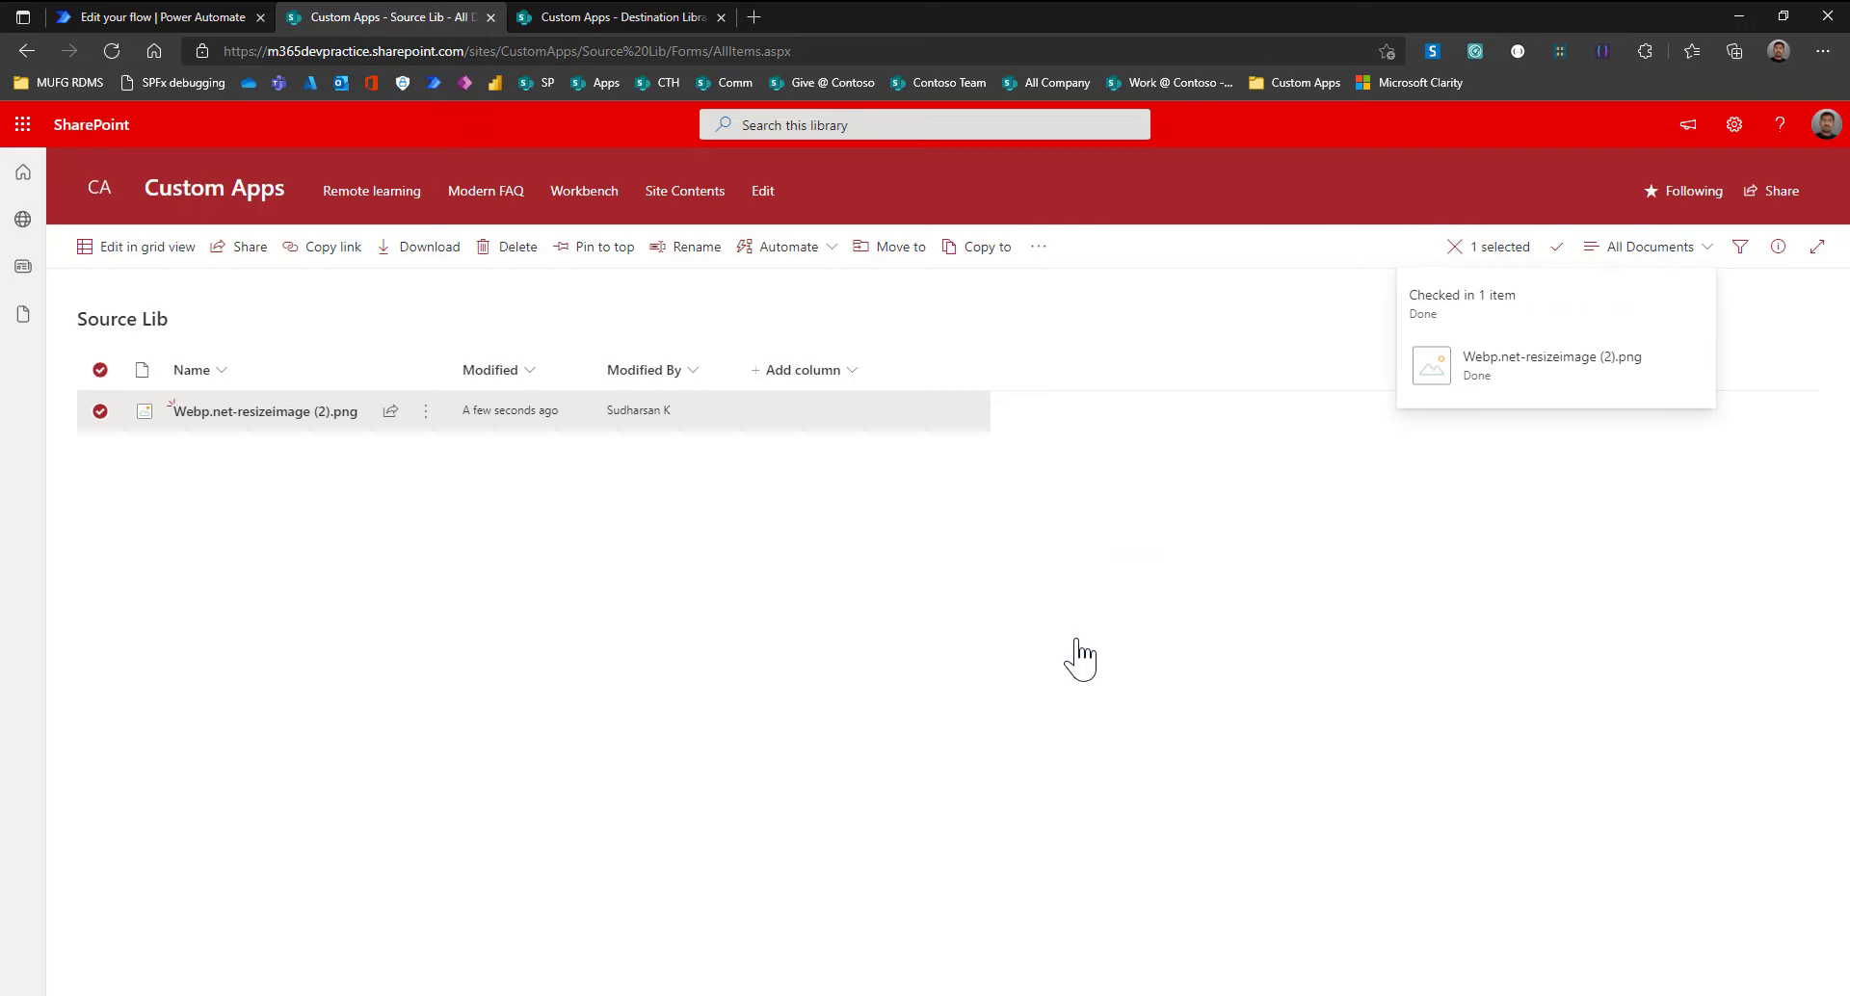
Inspect the Condition and Copy file details of the test run in Power Automate, and refresh Destination Library to check for the copy.
click(166, 13)
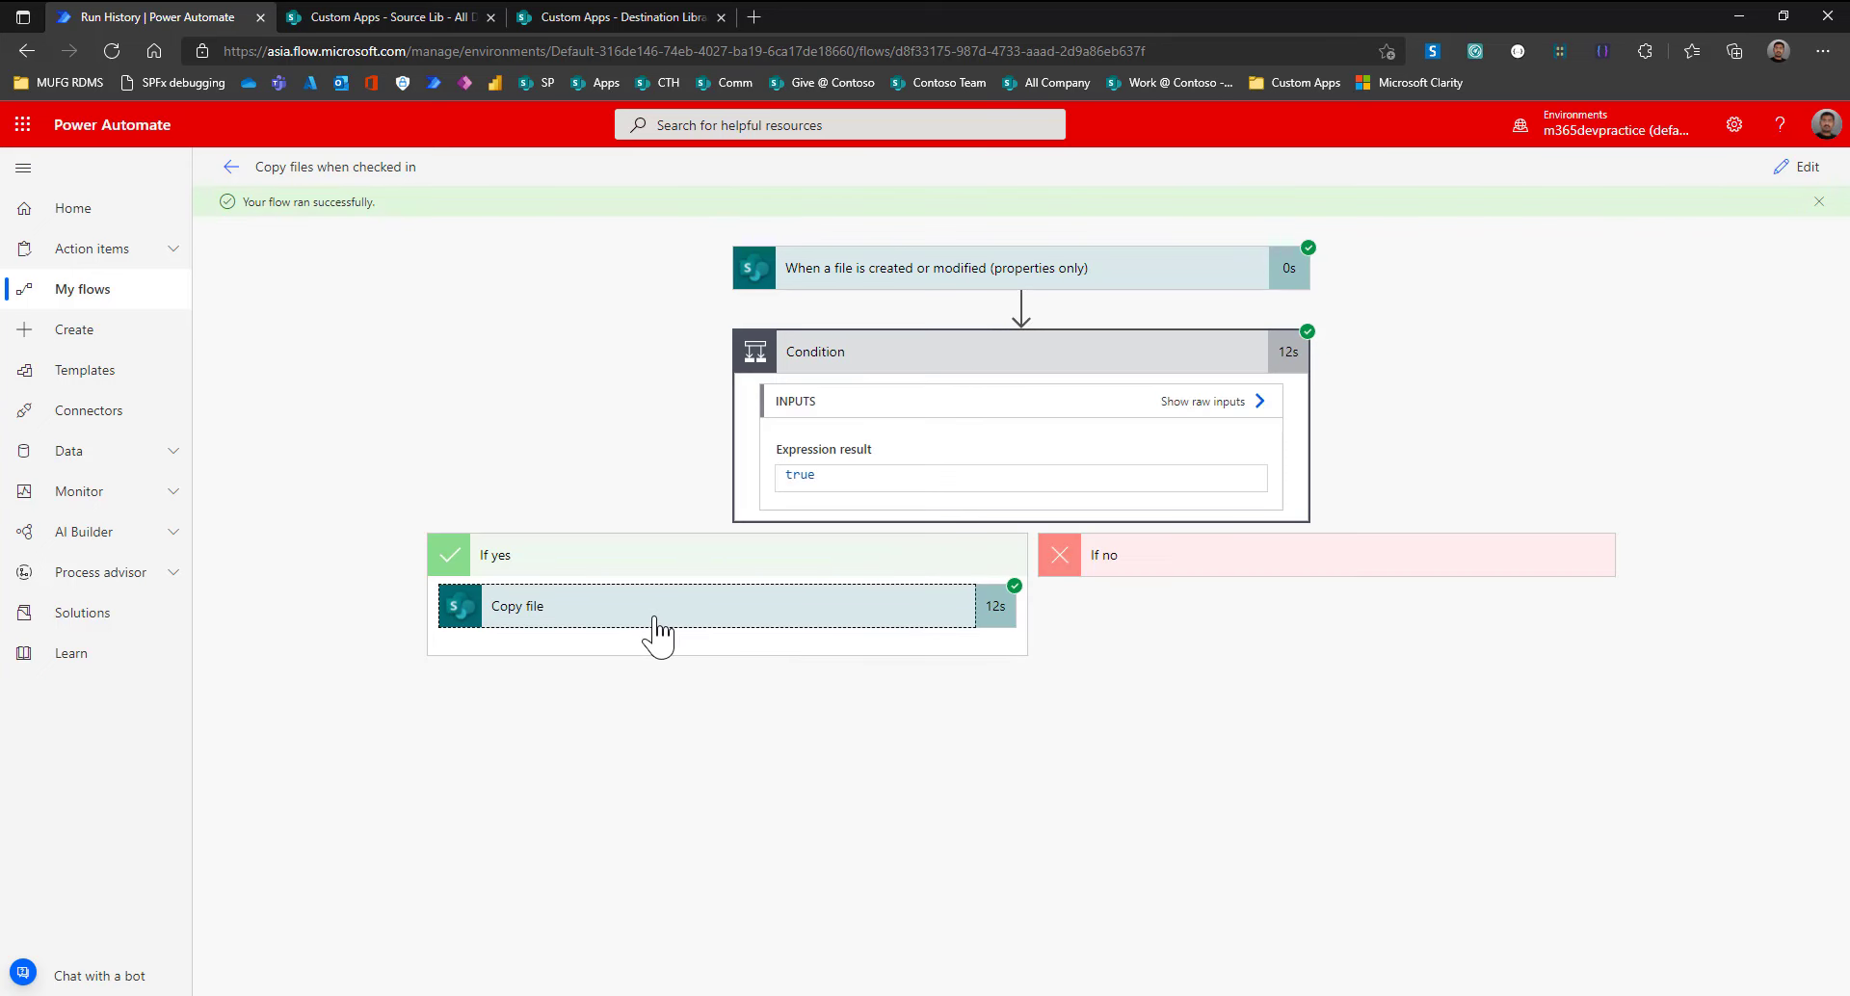
click(658, 617)
scroll(661, 641, down, 5)
scroll(661, 648, up, 3)
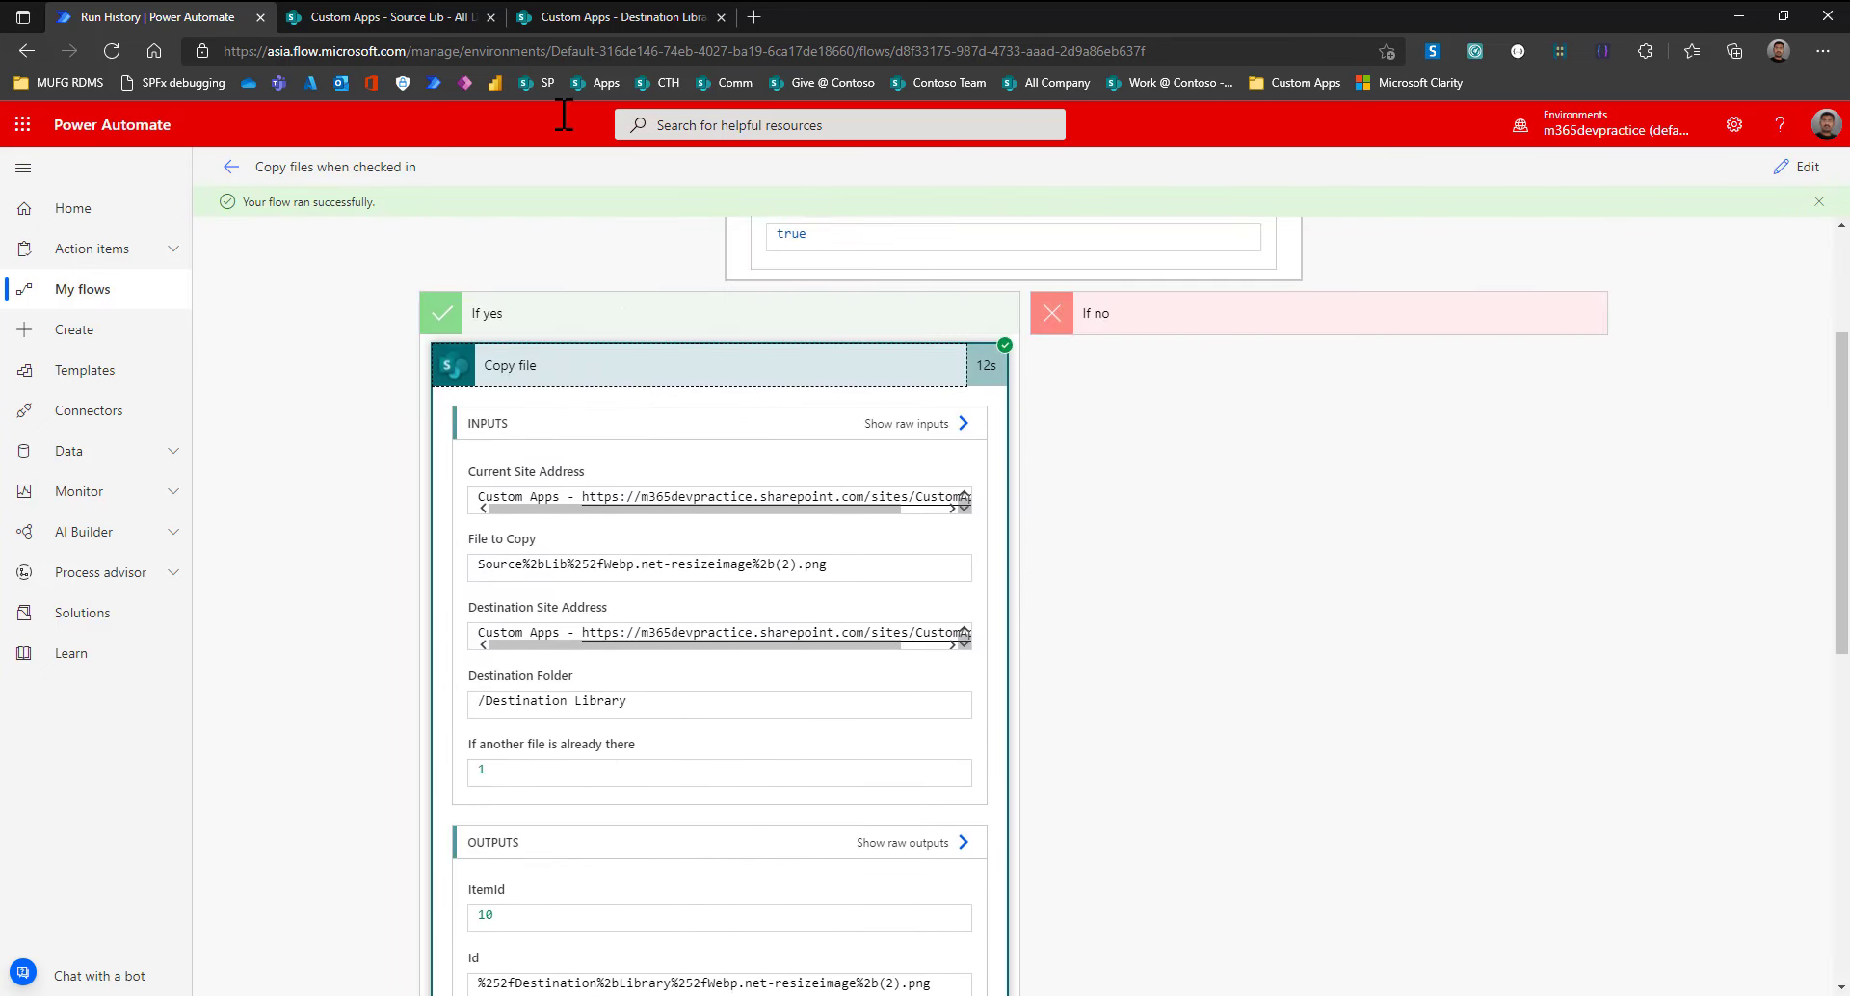
click(607, 16)
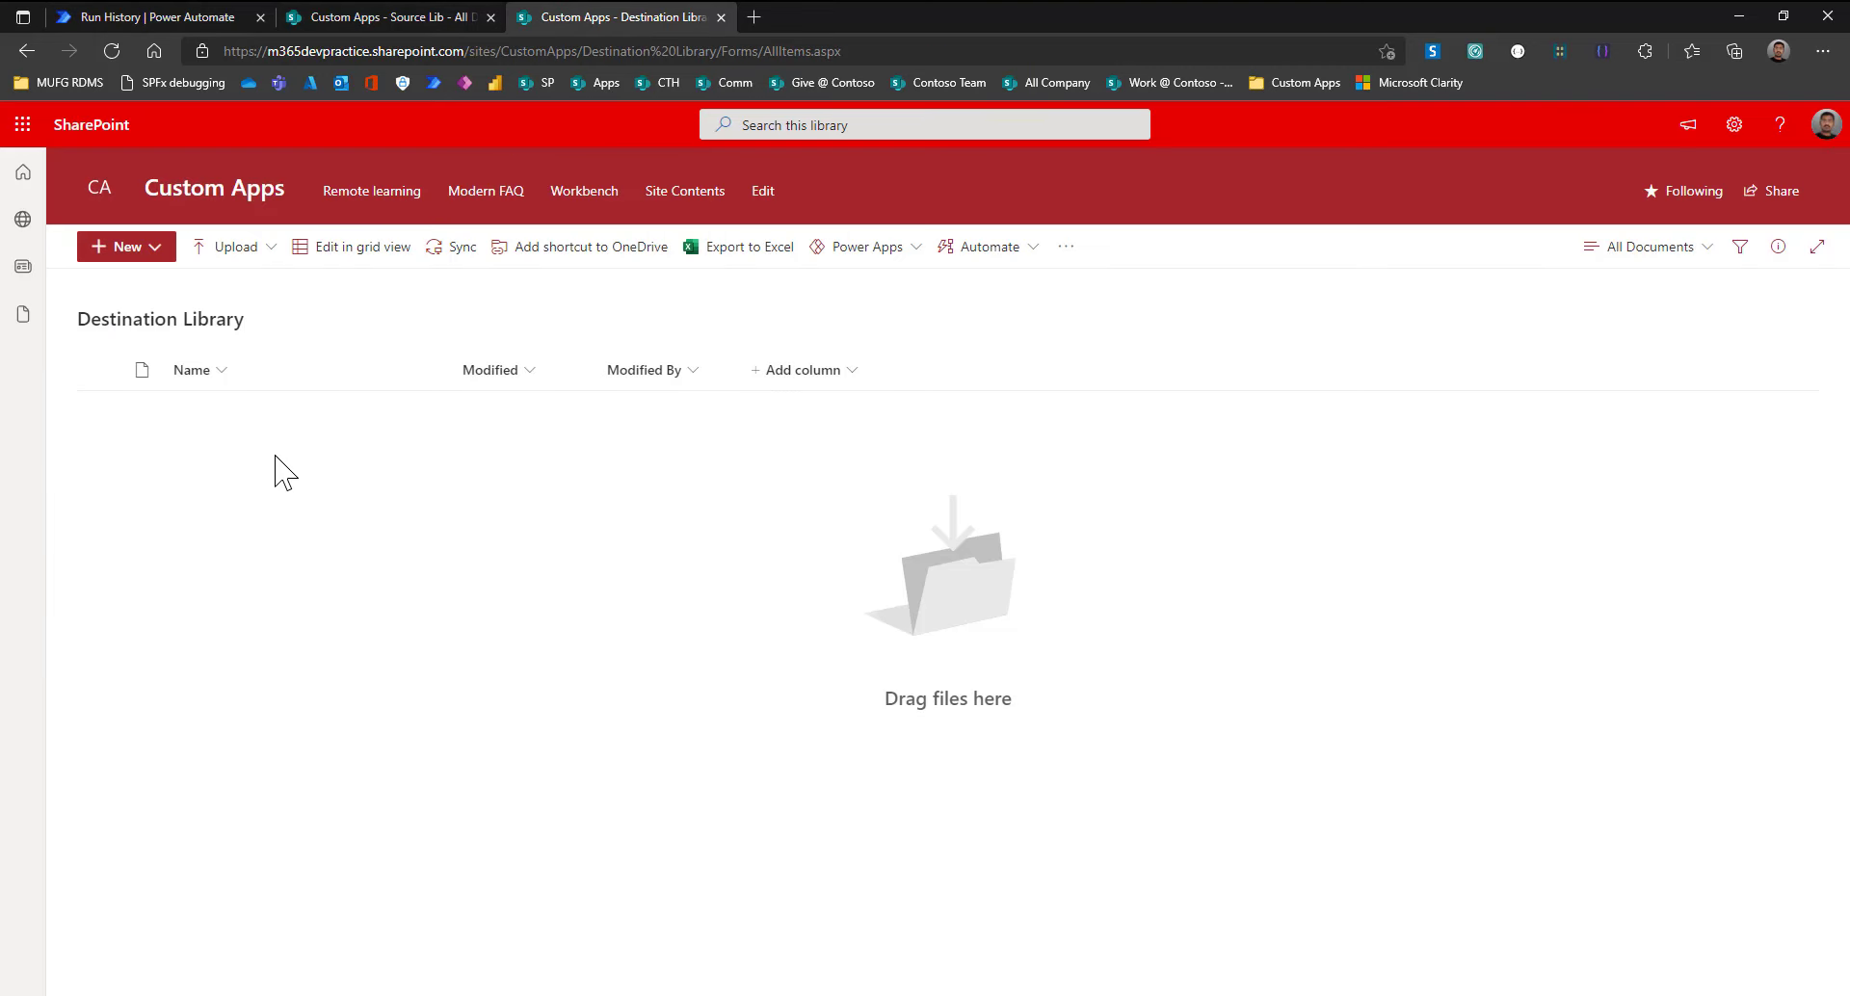
click(112, 51)
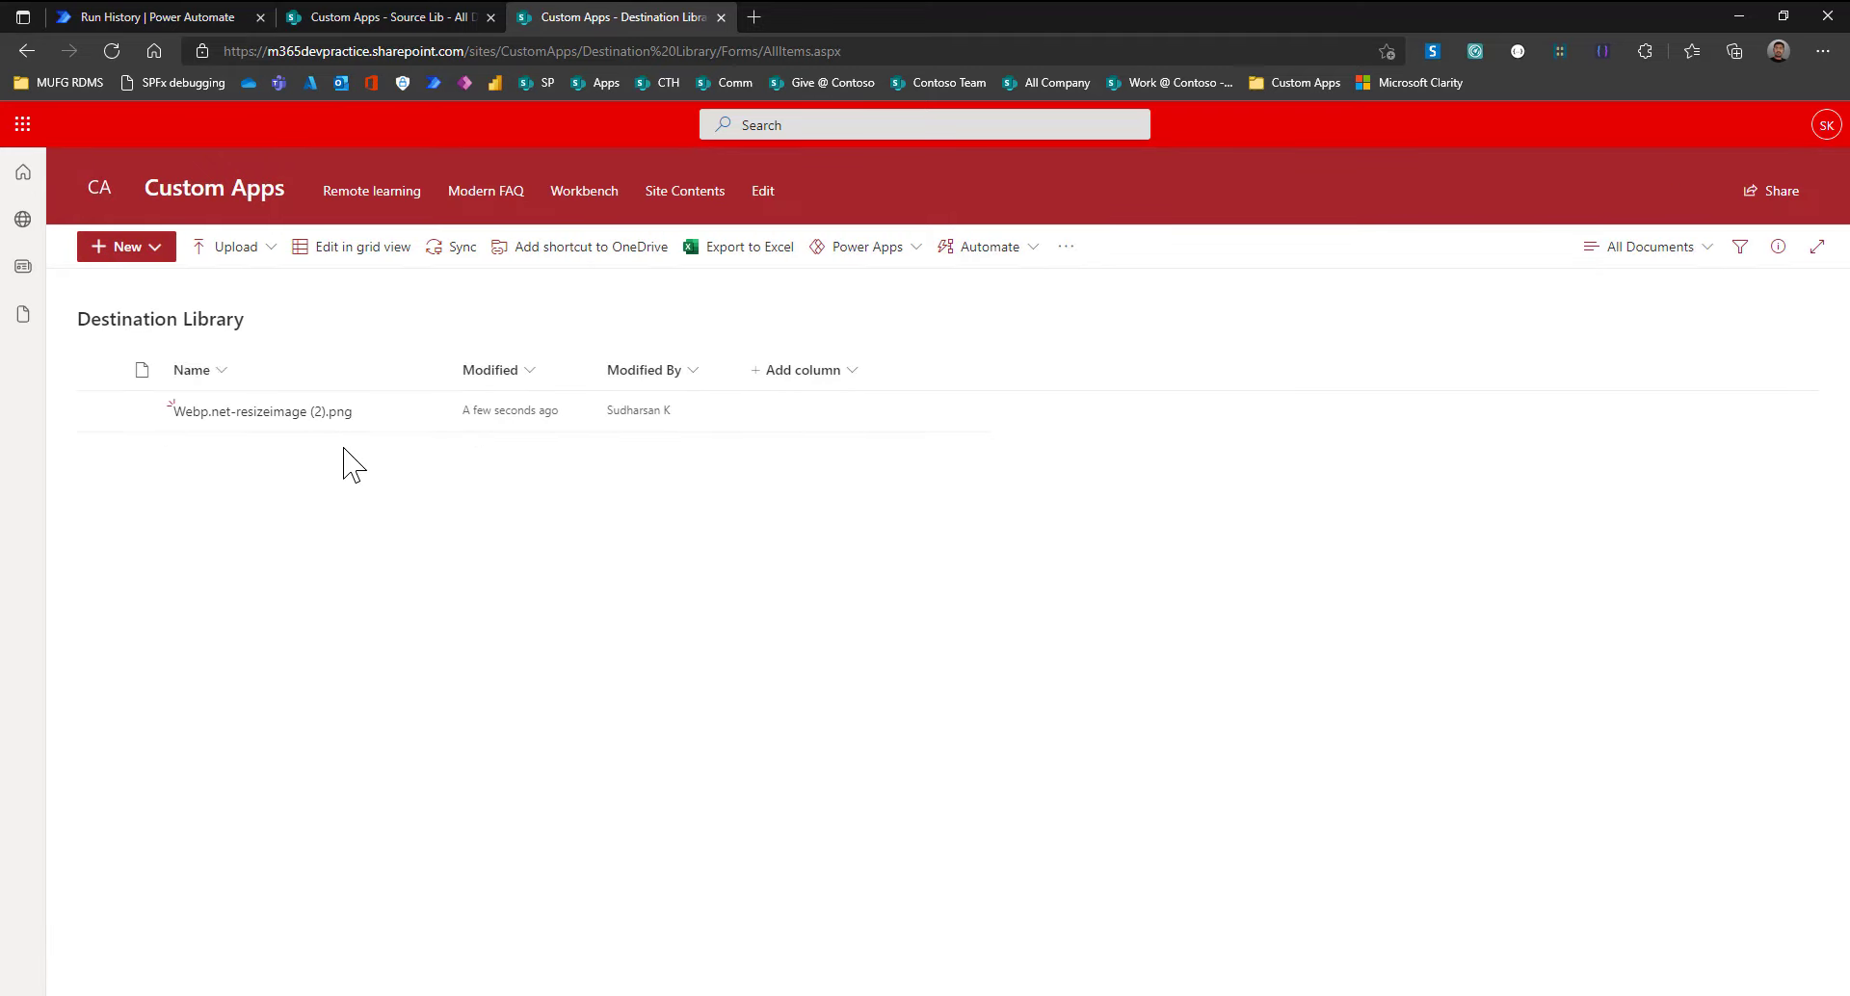
Switch to Power Automate, edit the flow and open the settings of the "When a file is created or modified (properties only)" trigger.
click(185, 14)
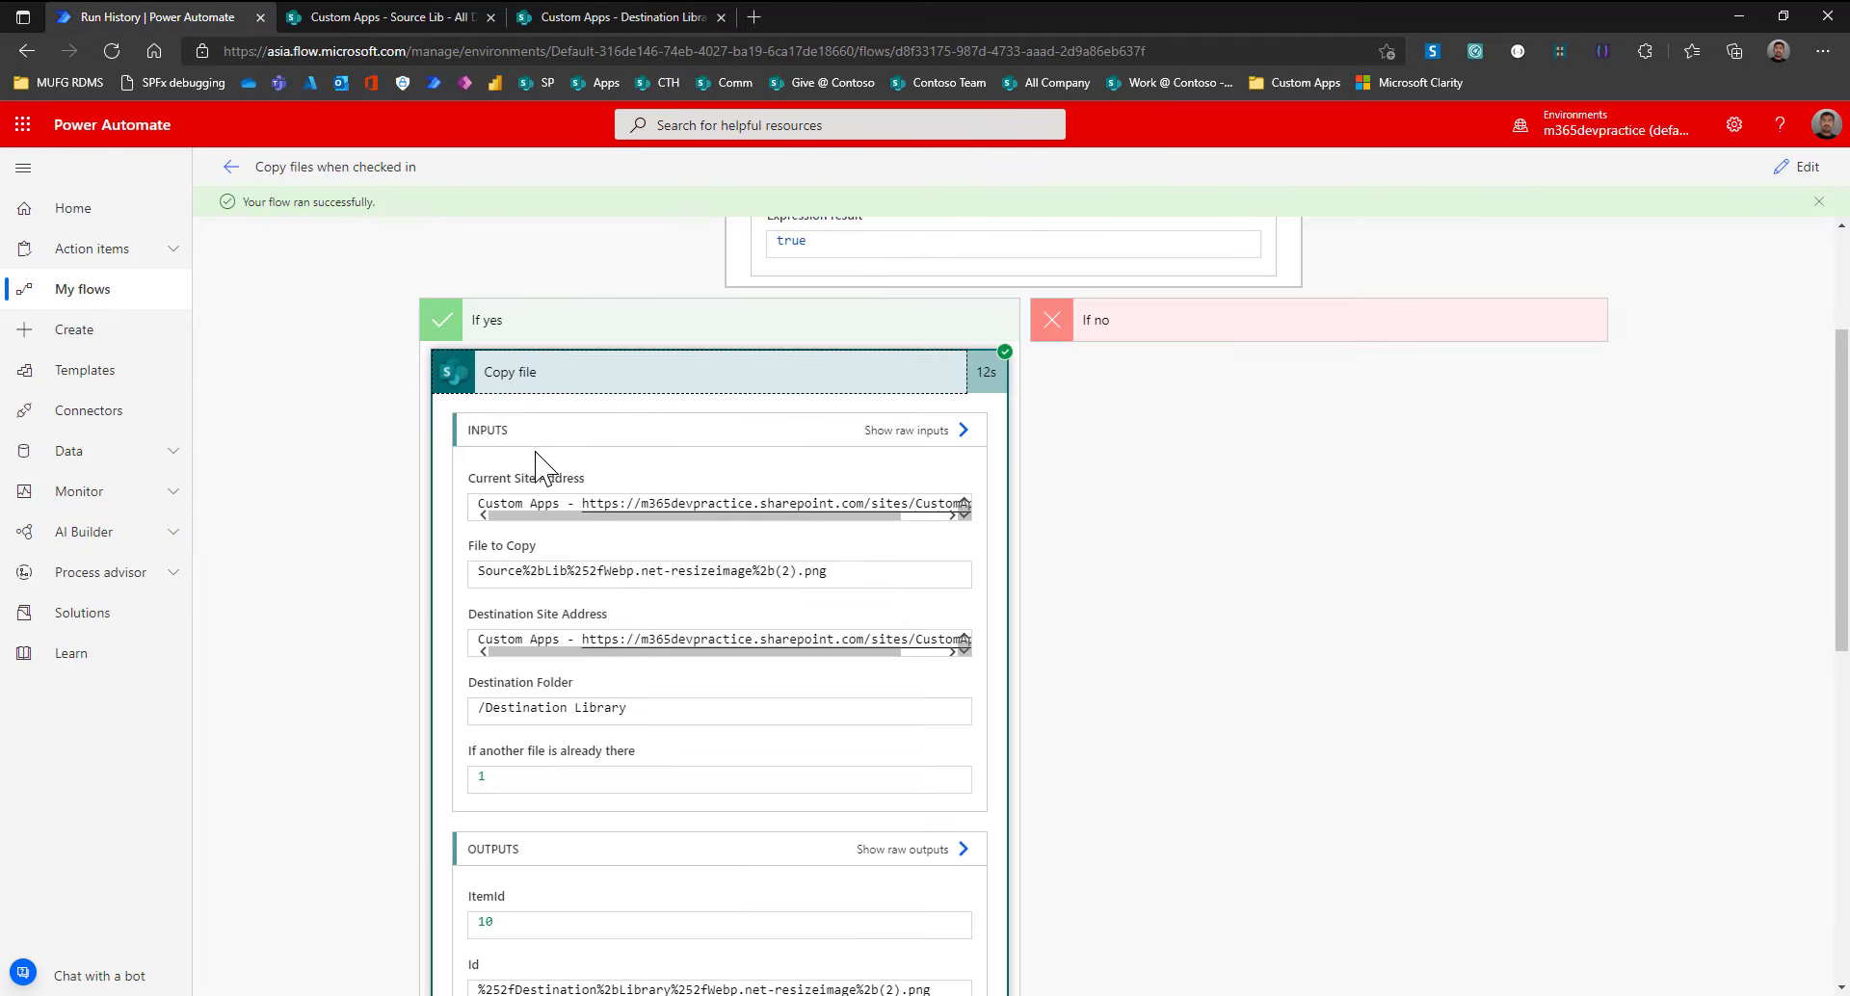
scroll(1580, 502, up, 3)
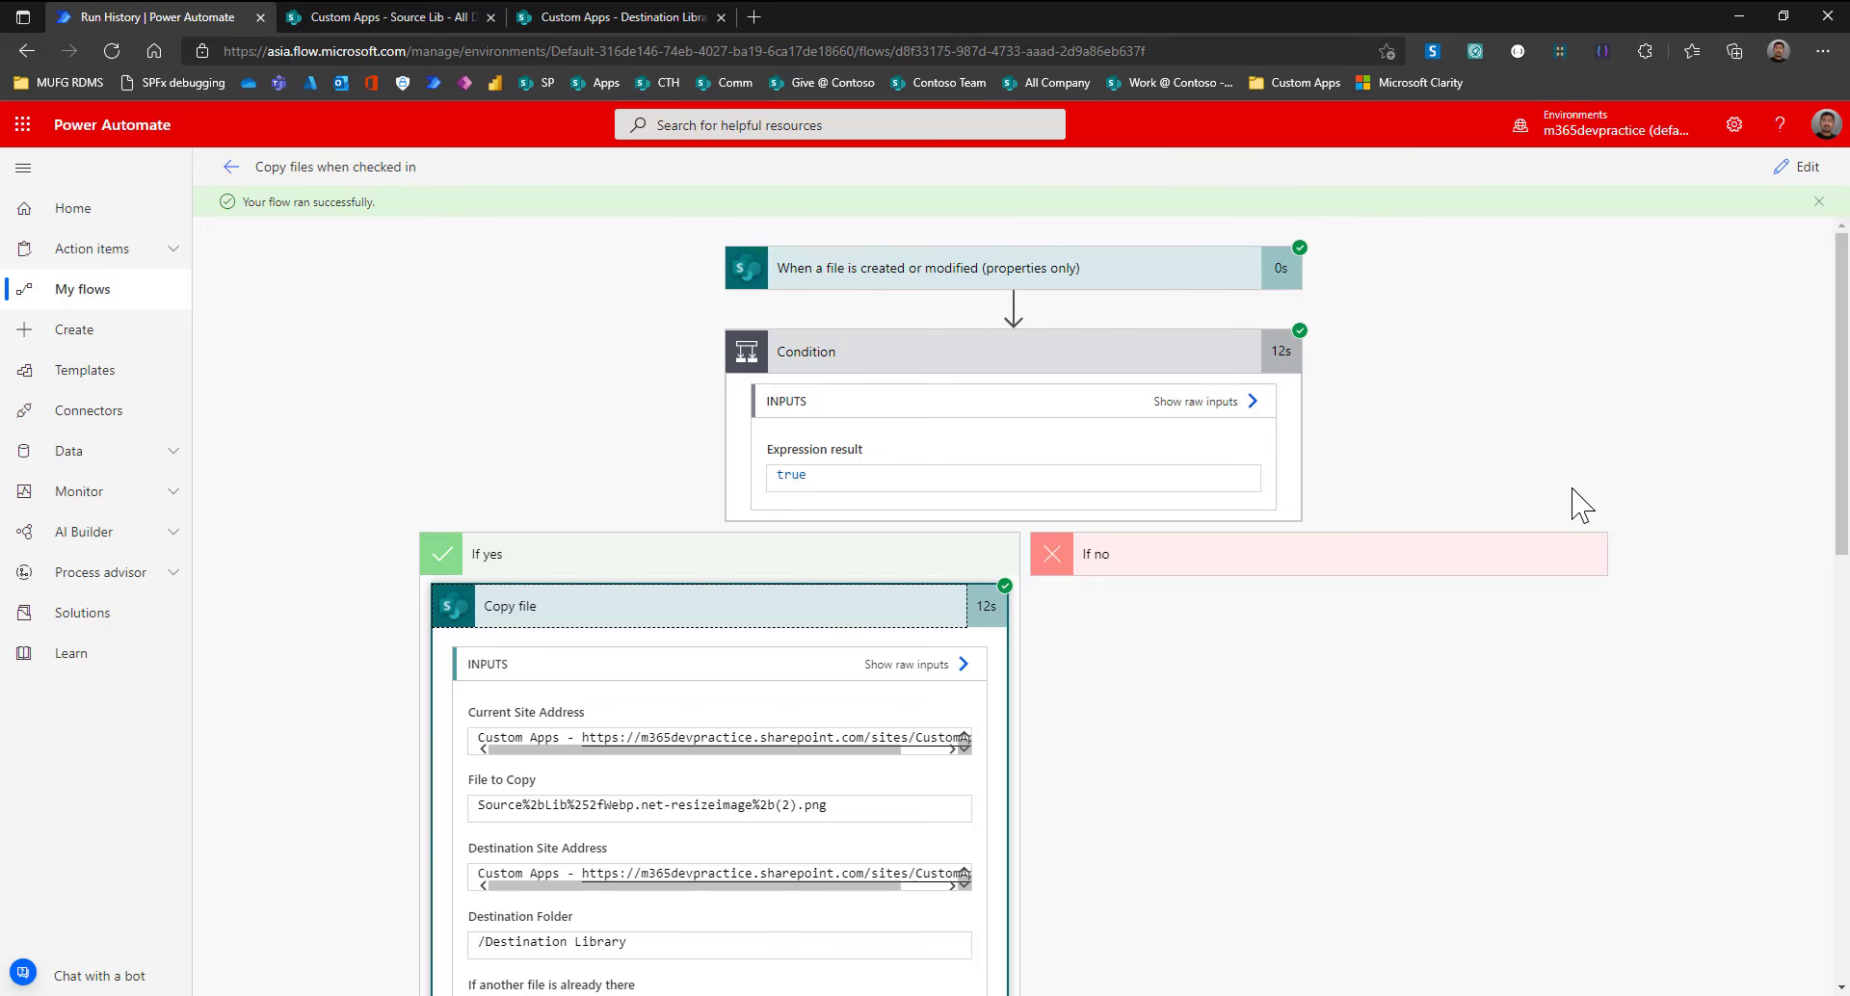
click(1799, 167)
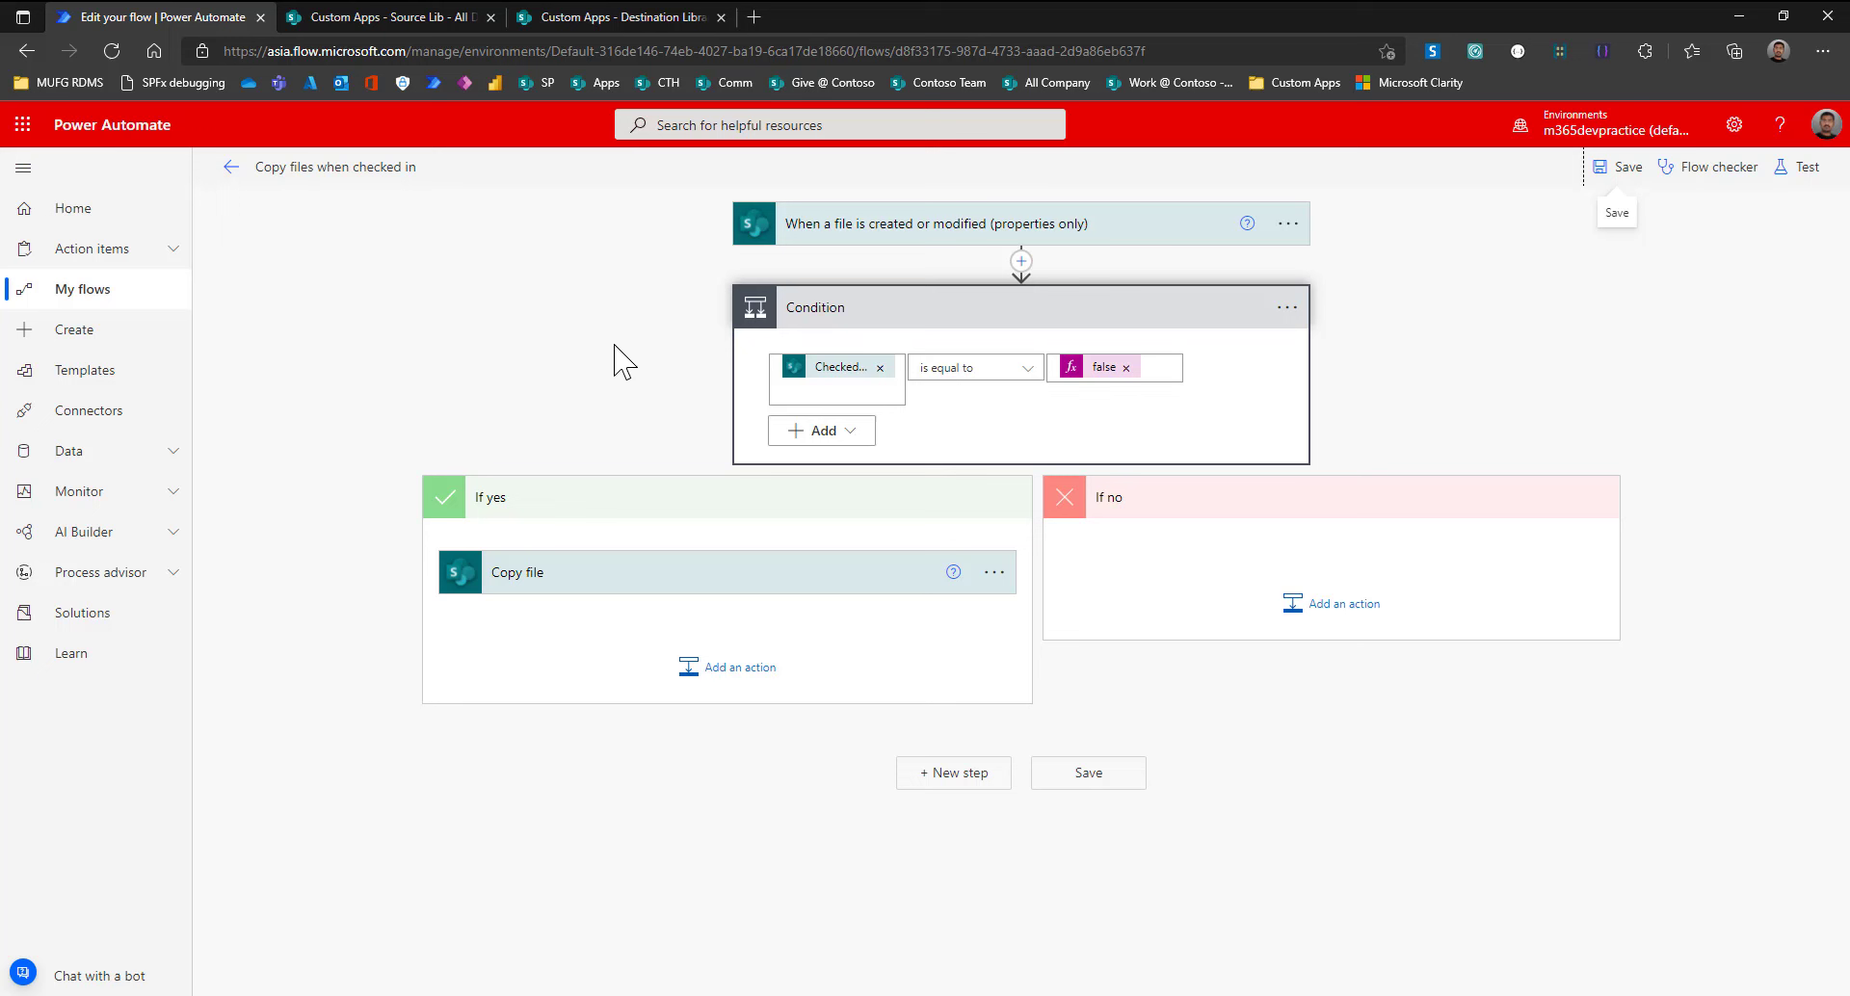
click(1105, 226)
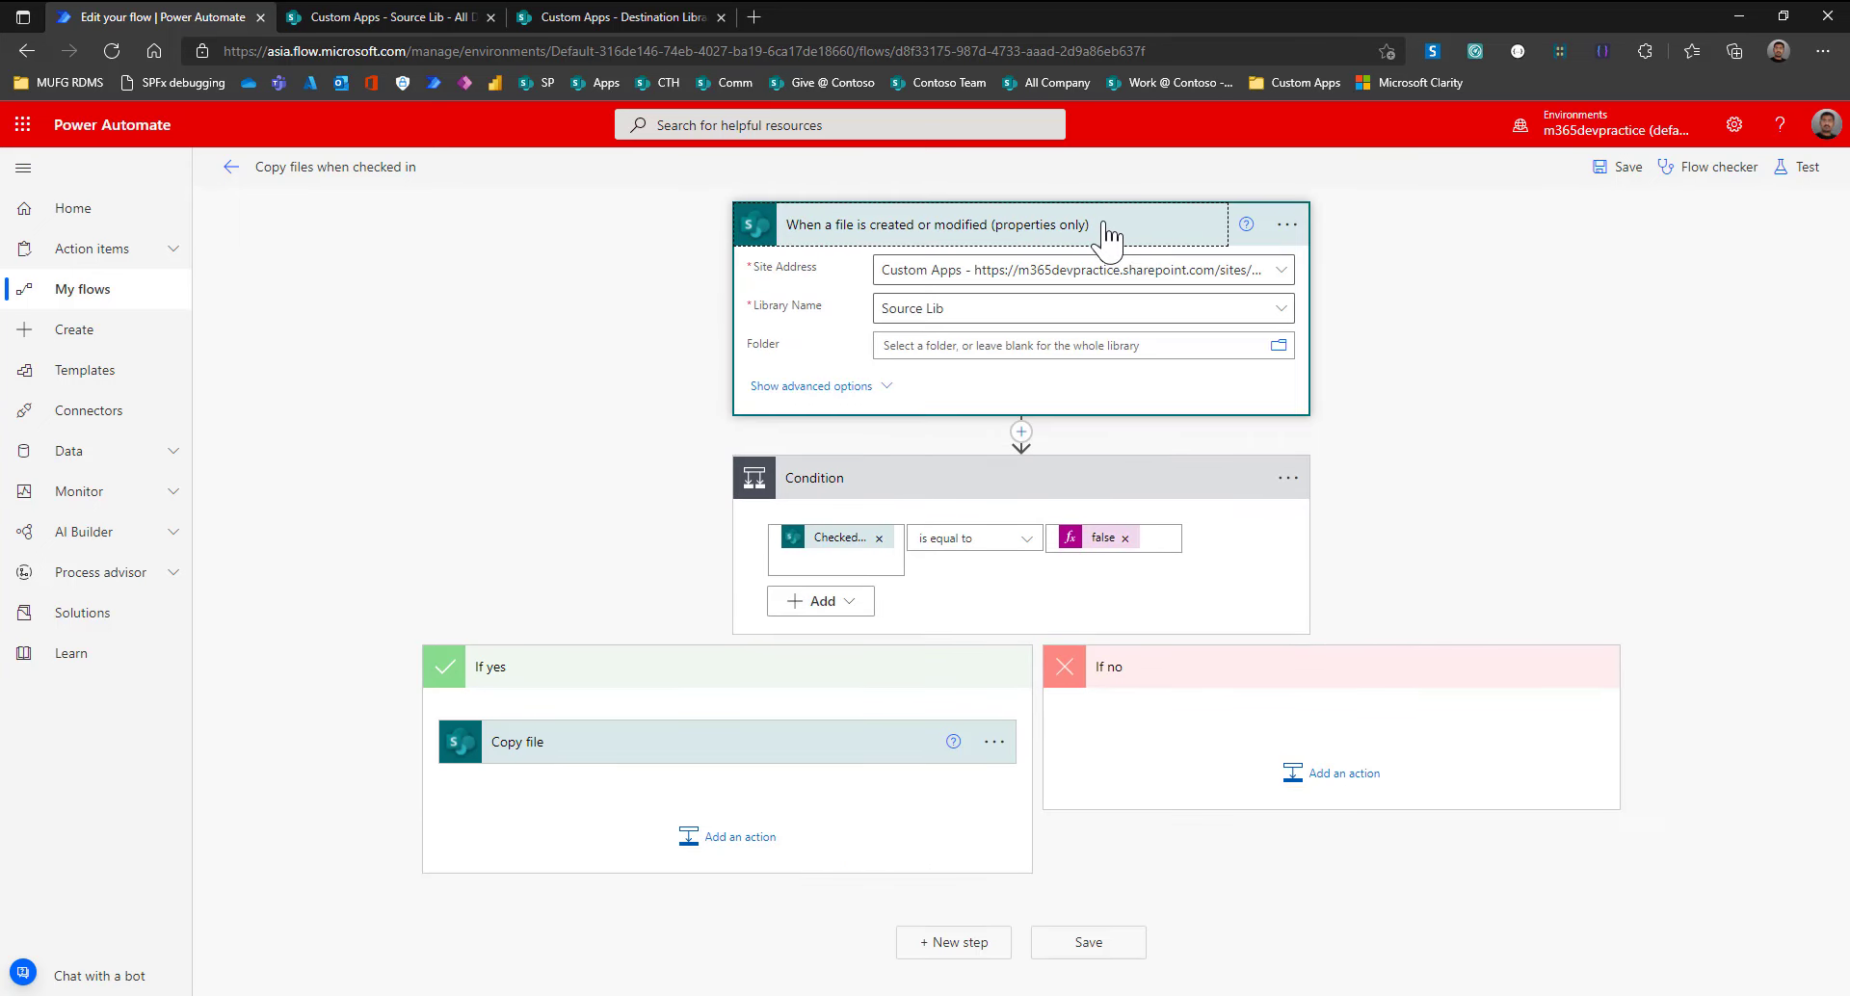
click(1287, 227)
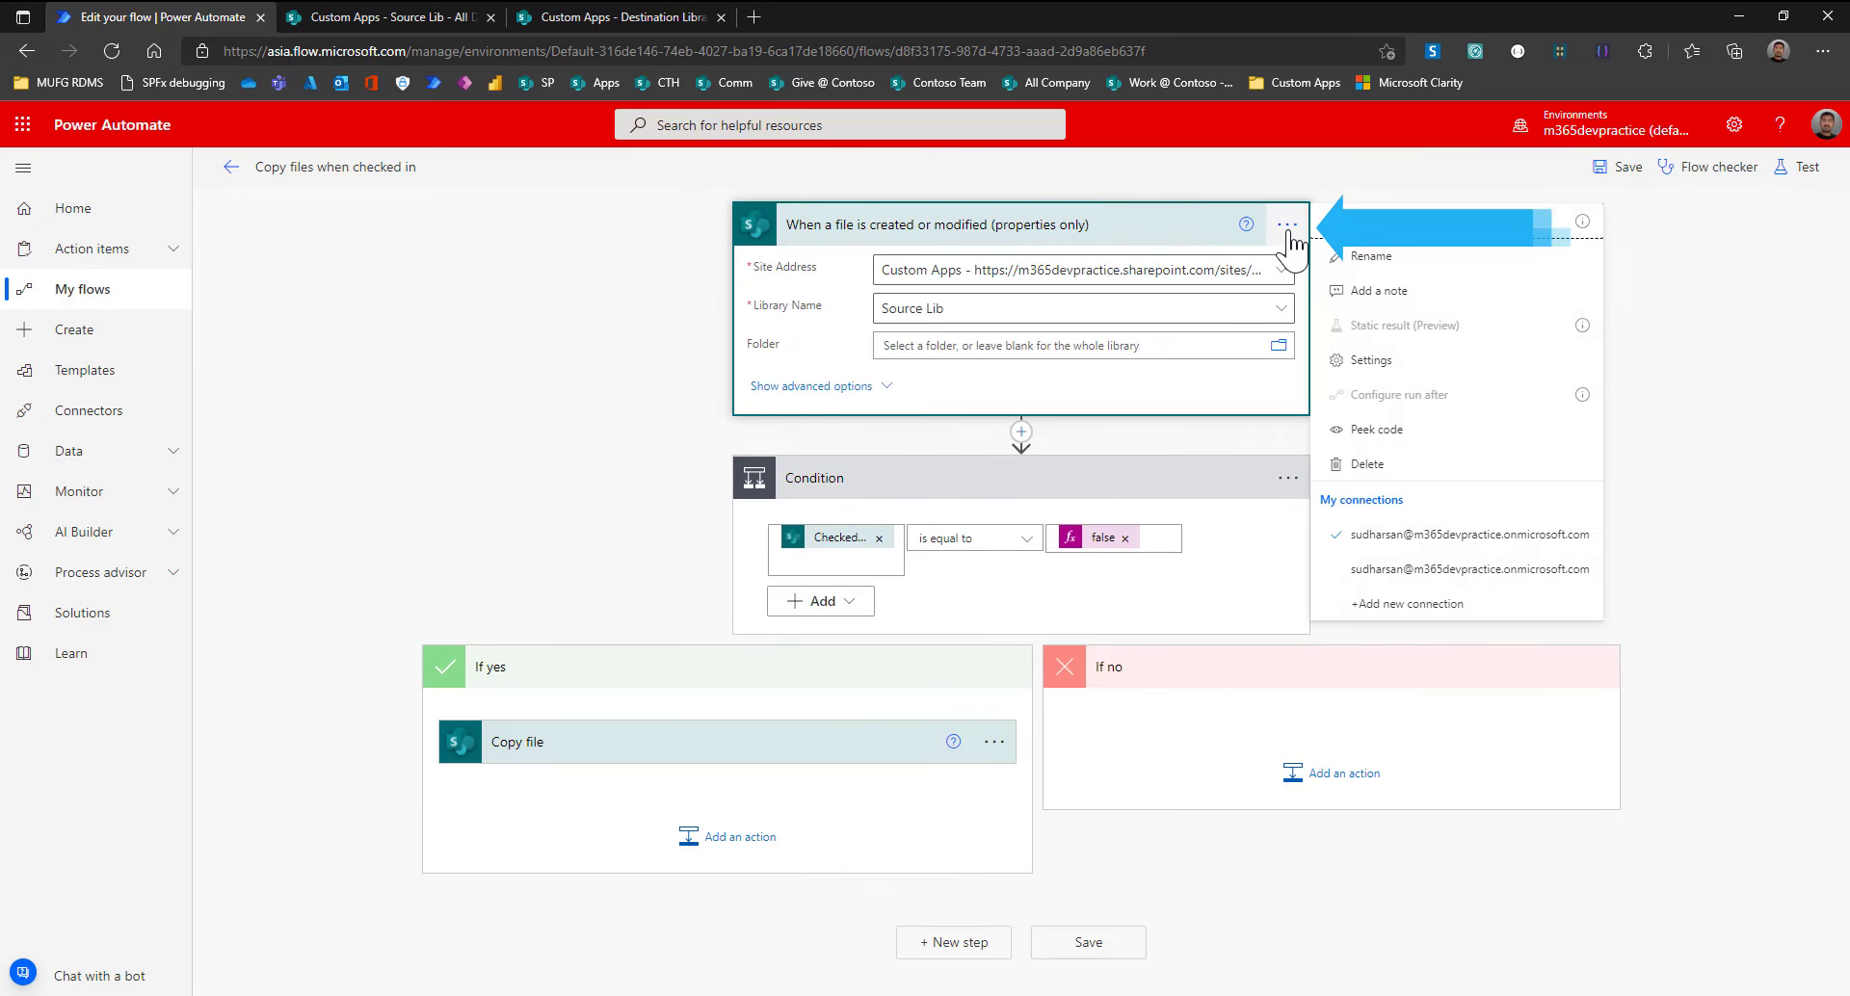
click(1372, 360)
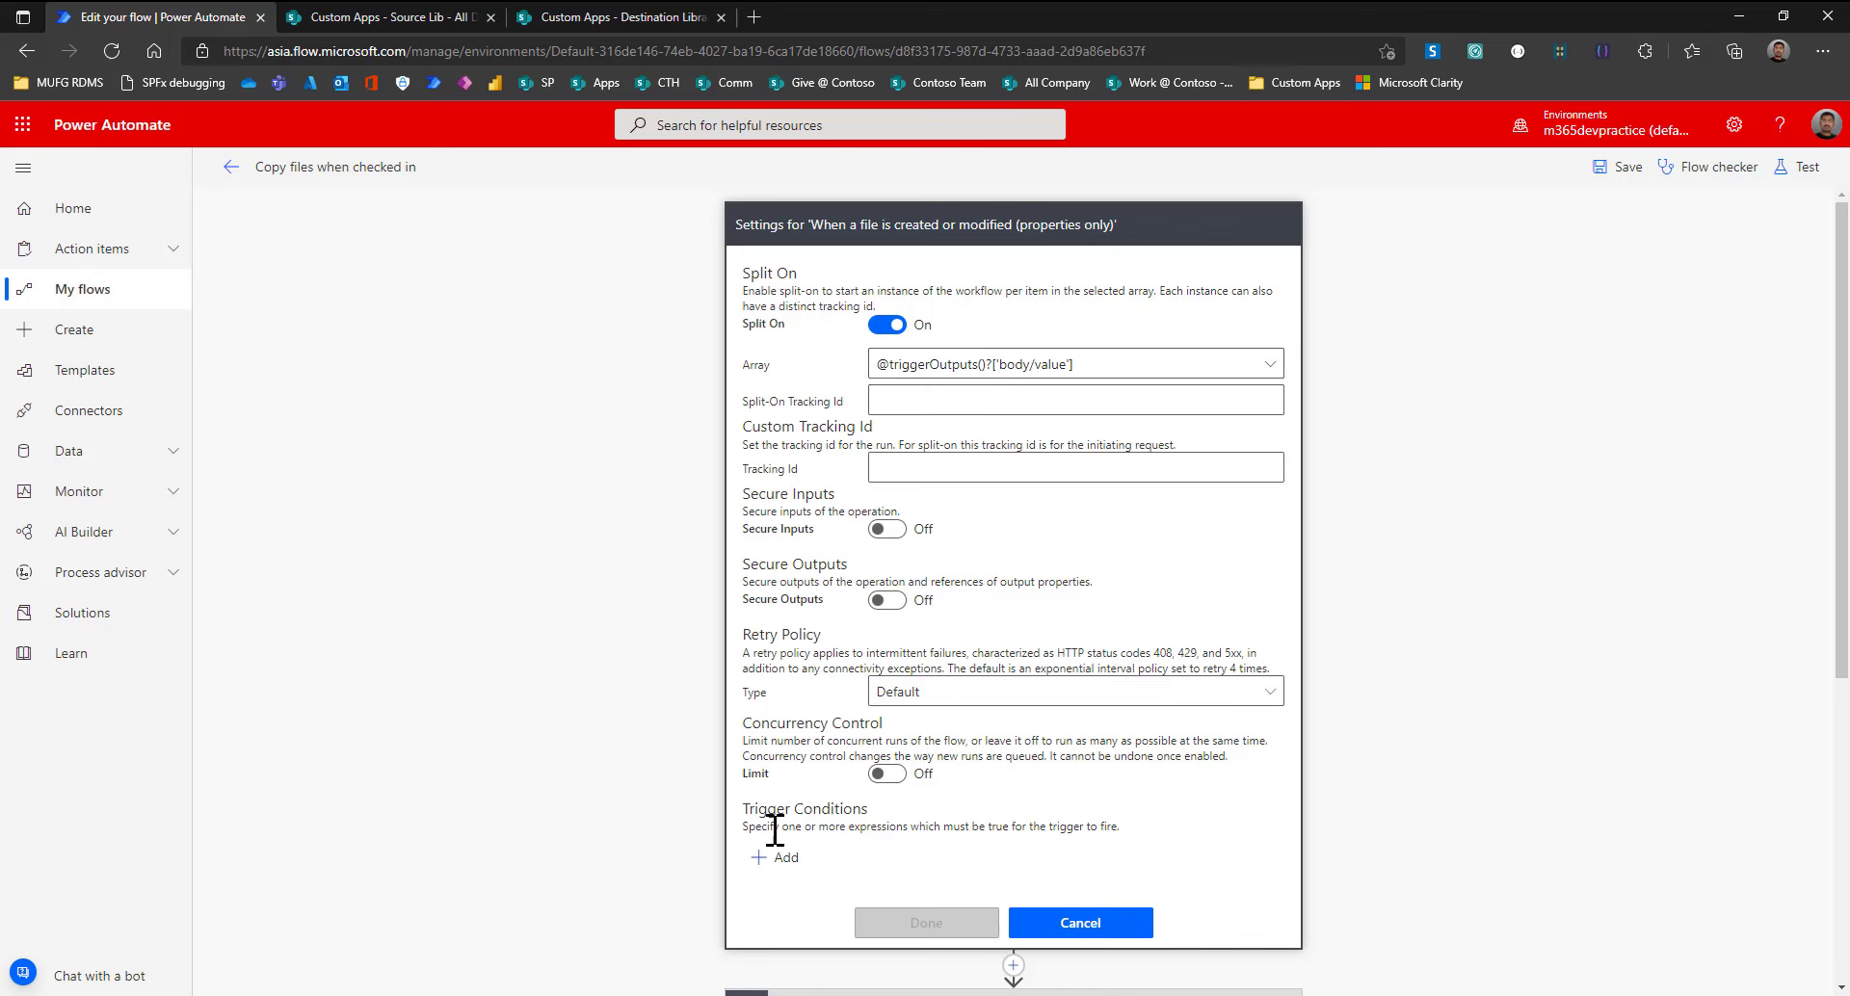
click(790, 859)
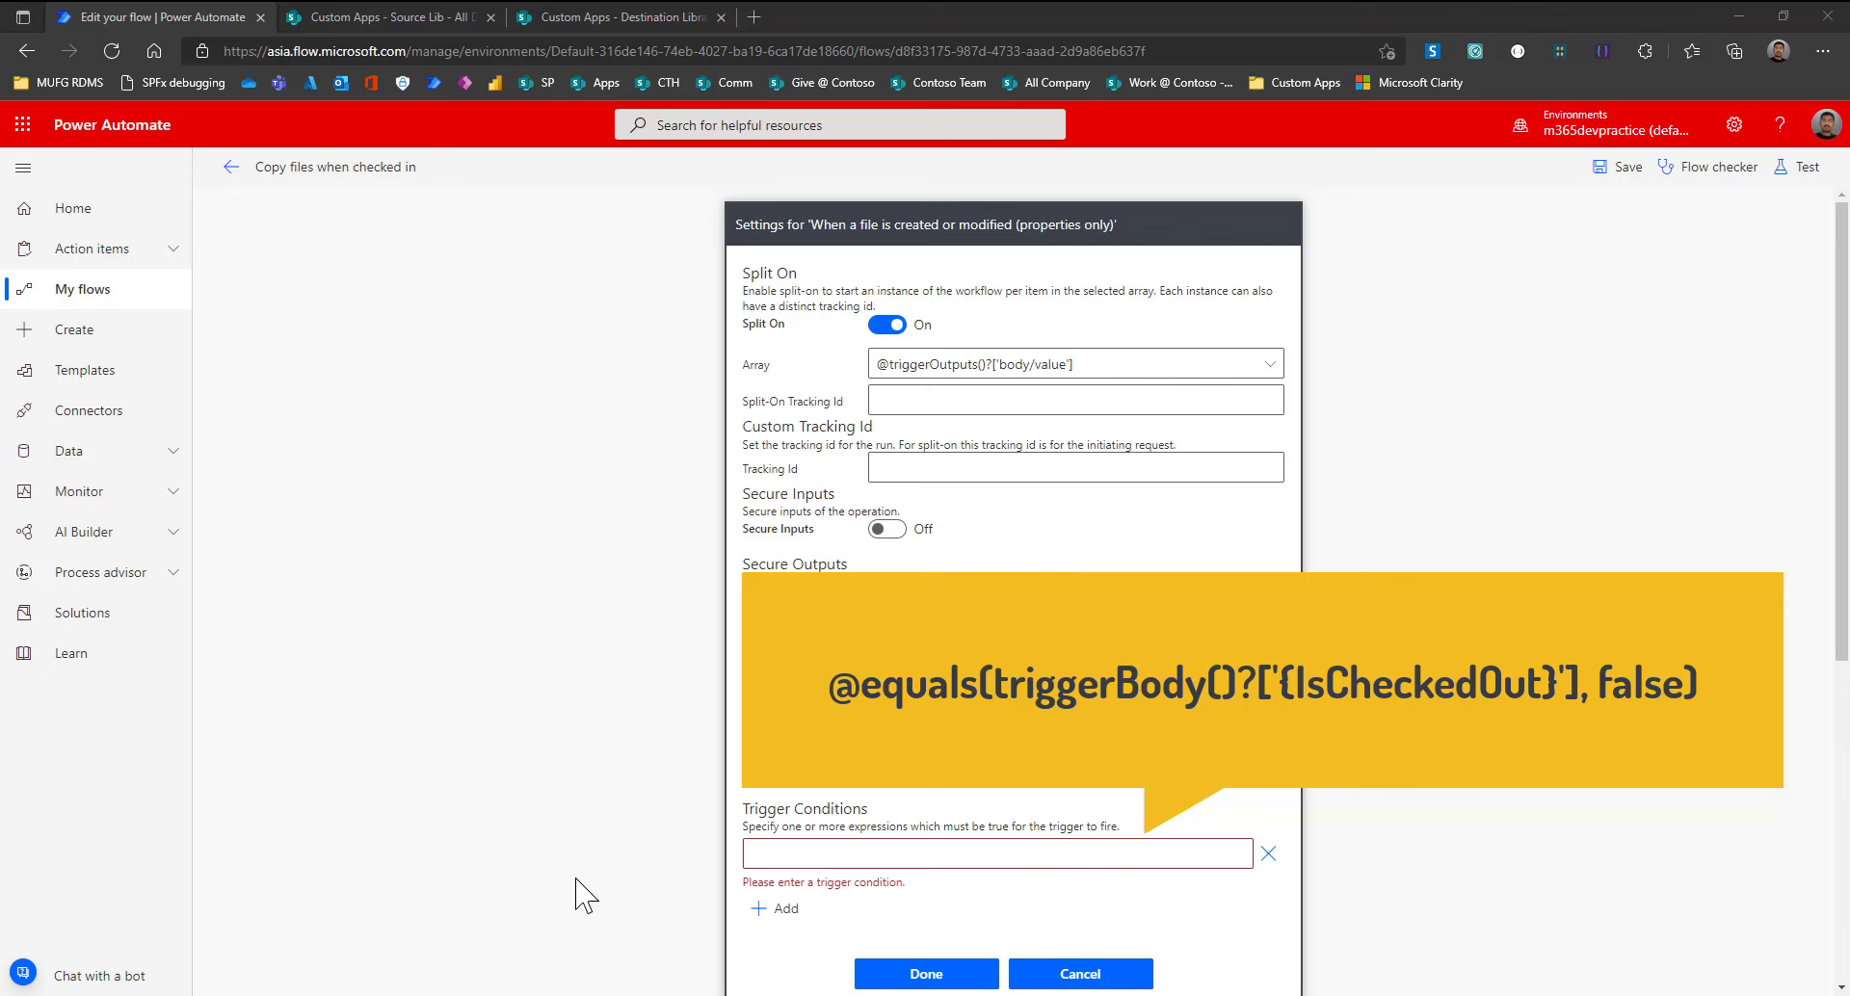
click(886, 852)
text(@equals(triggerBody()?['{IsCheckedOut}'], false))
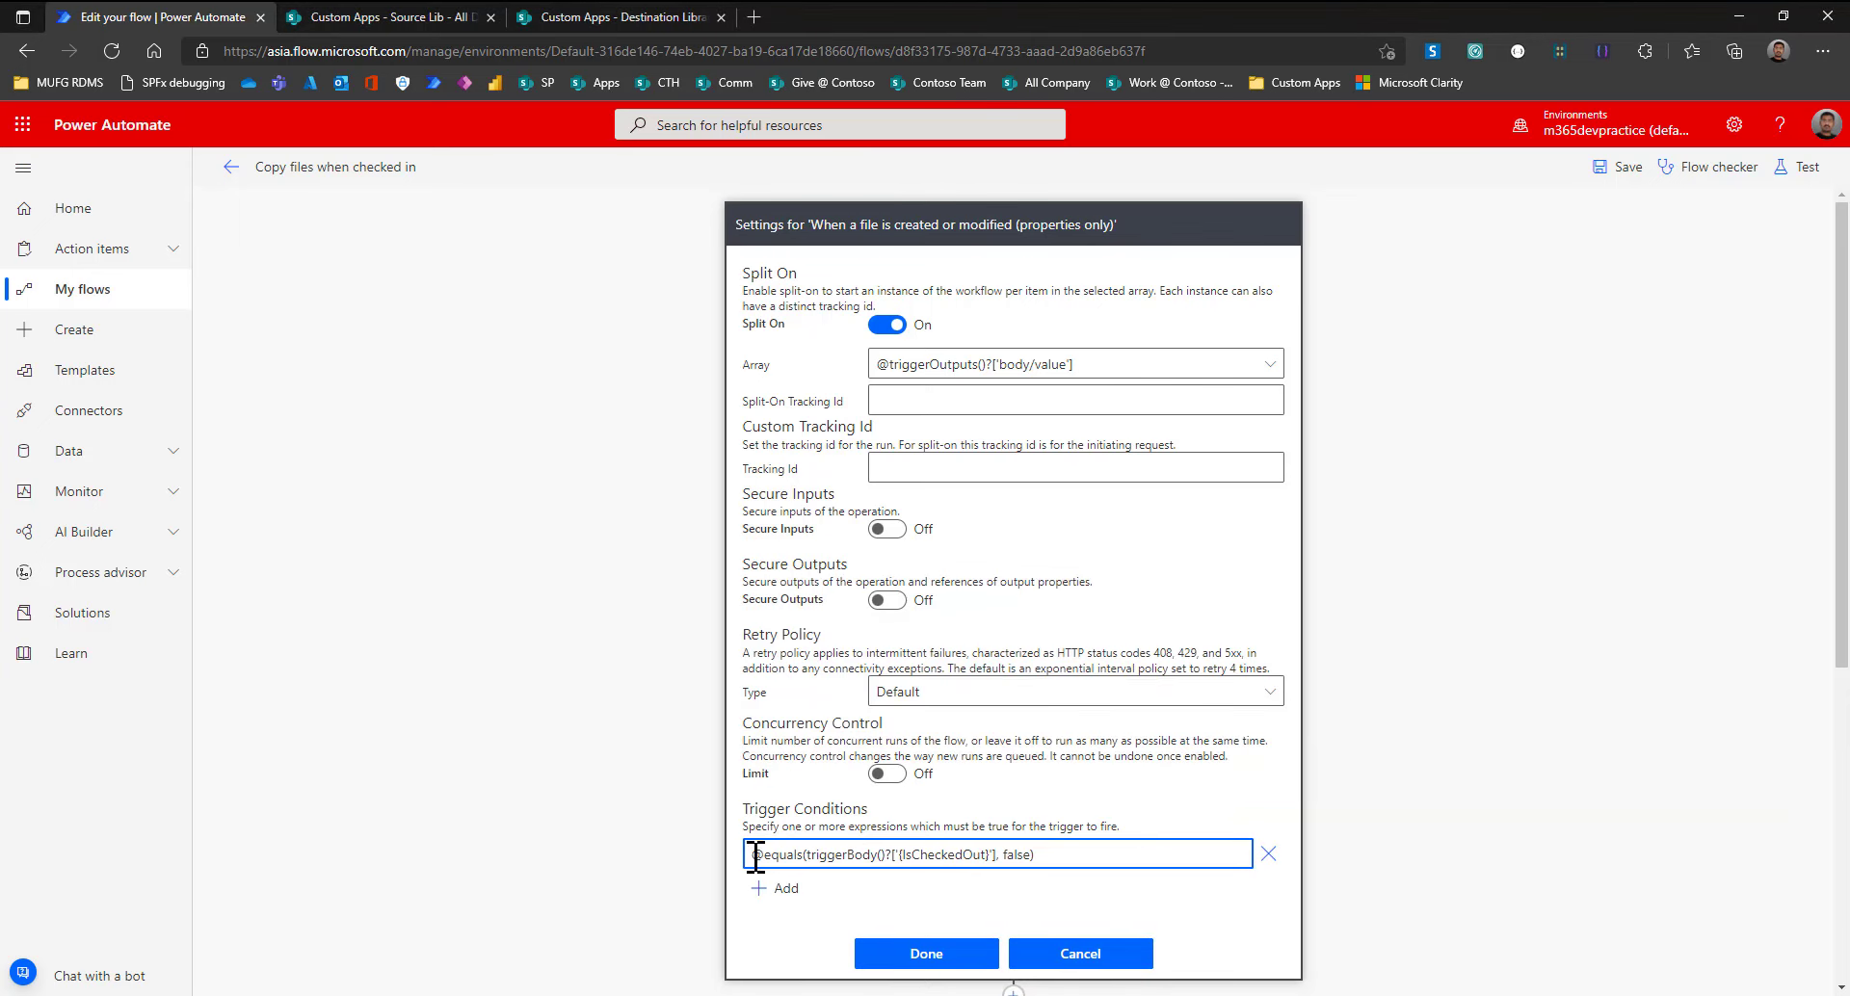
drag(750, 854, 912, 855)
click(803, 856)
drag(808, 862, 990, 864)
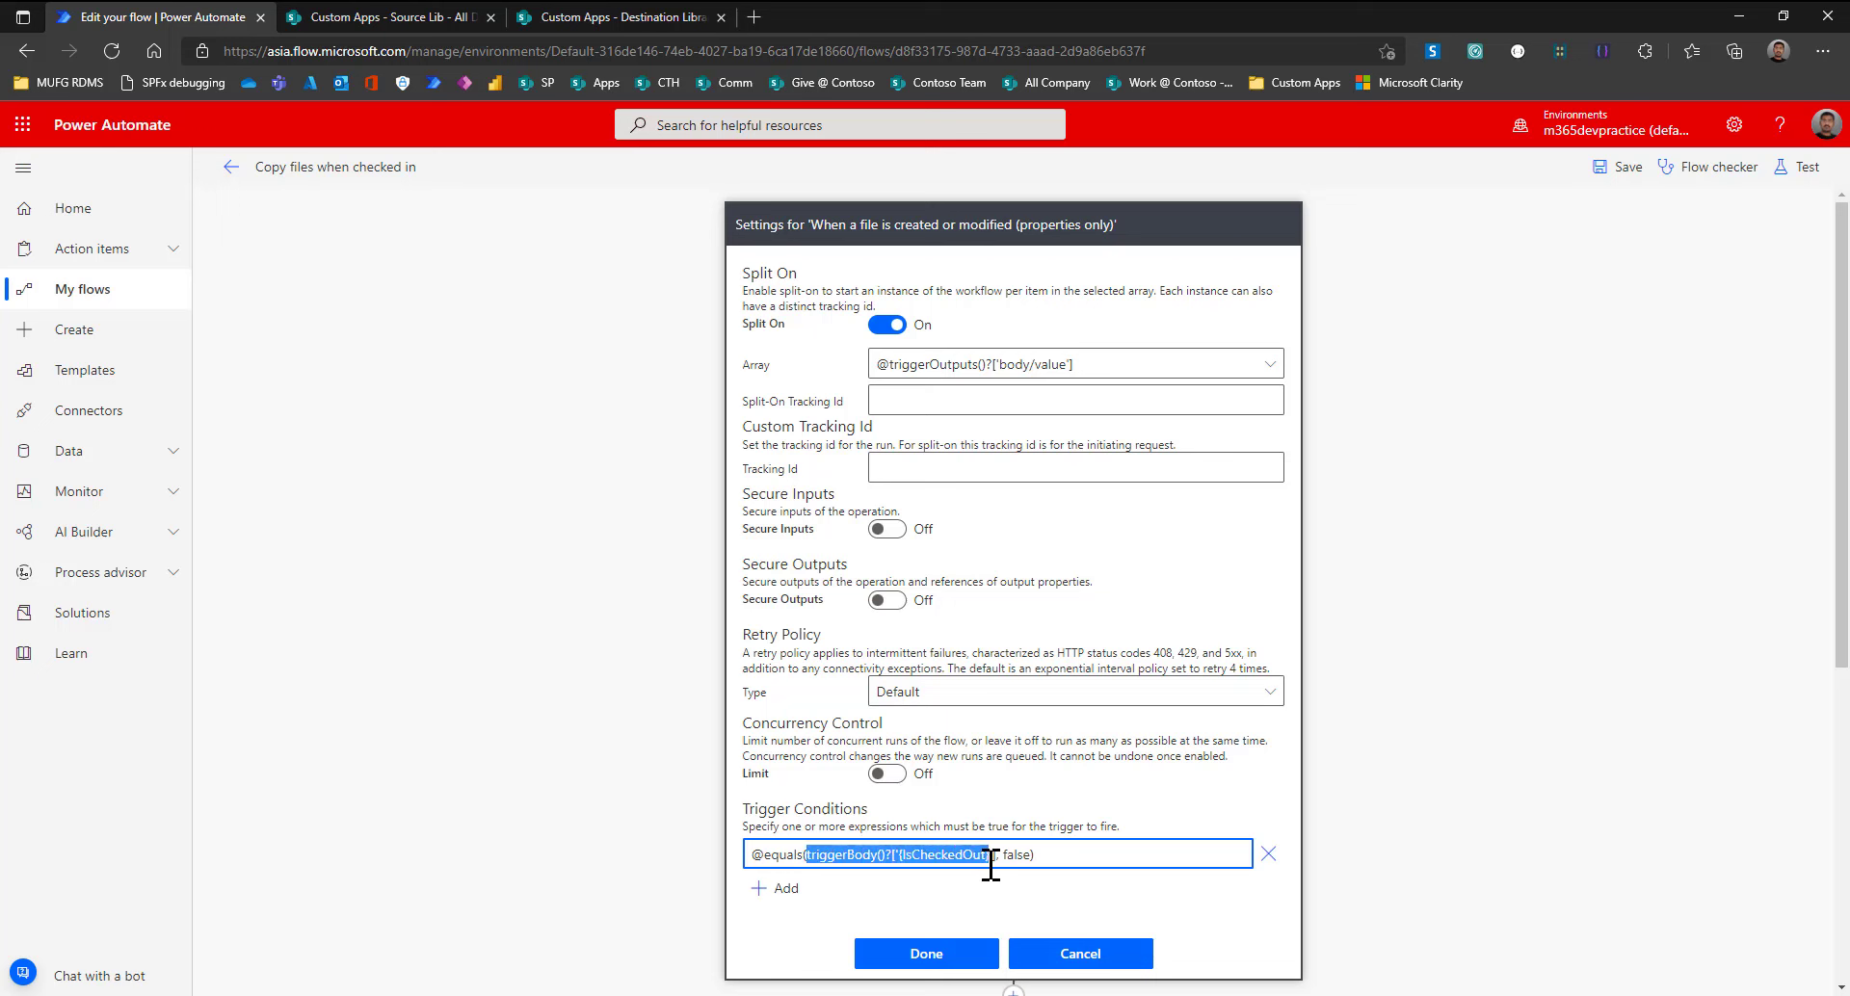
click(1015, 861)
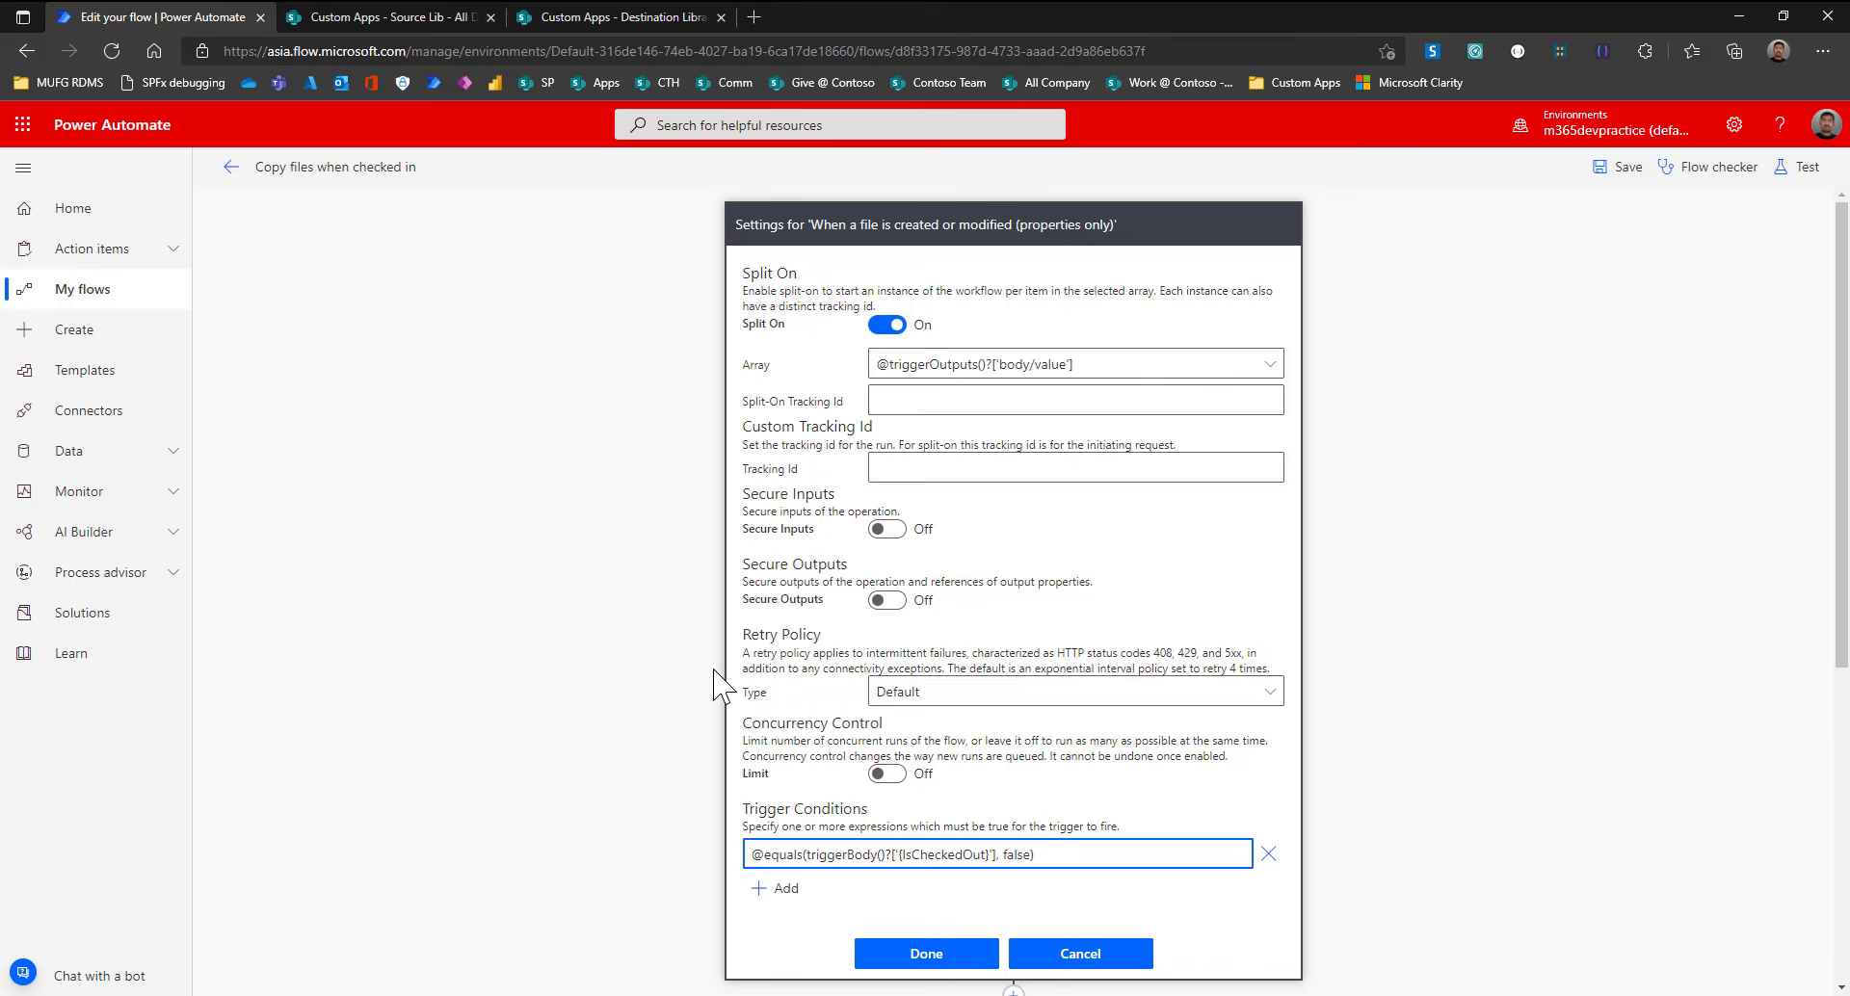
click(924, 956)
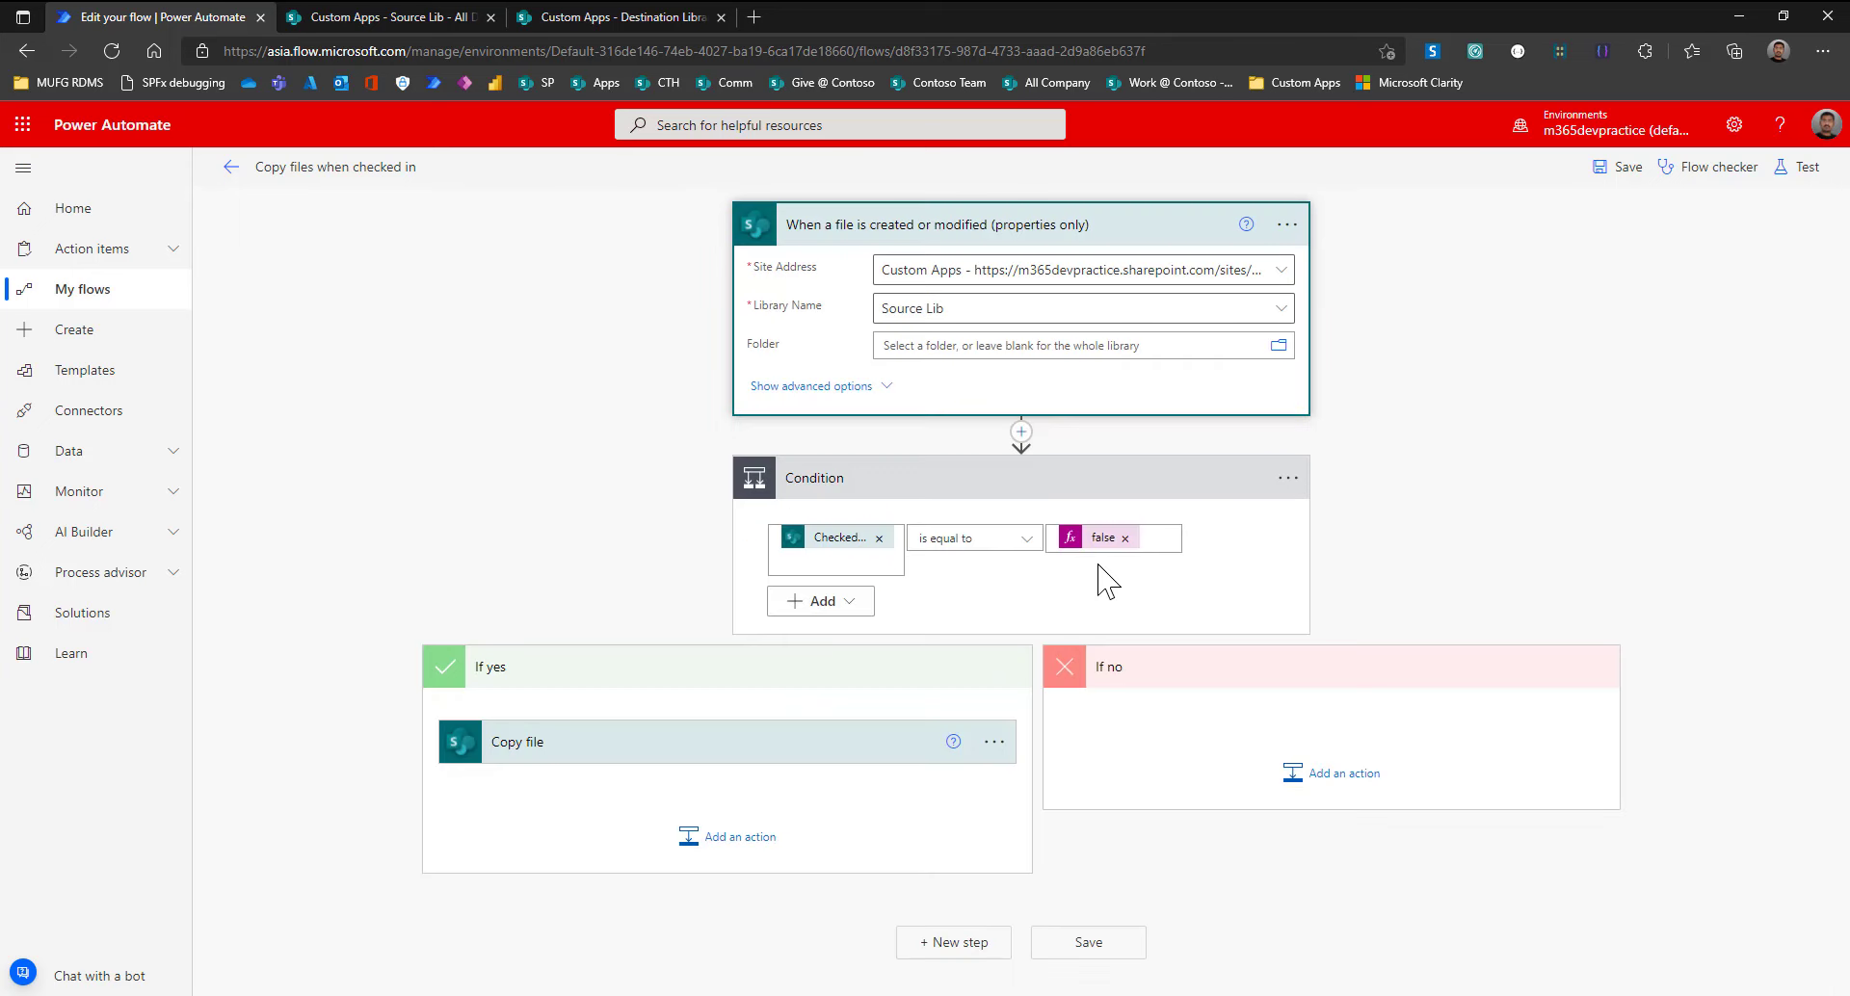
Save the "Copy files when checked in" flow and start a manual test of it.
click(1618, 169)
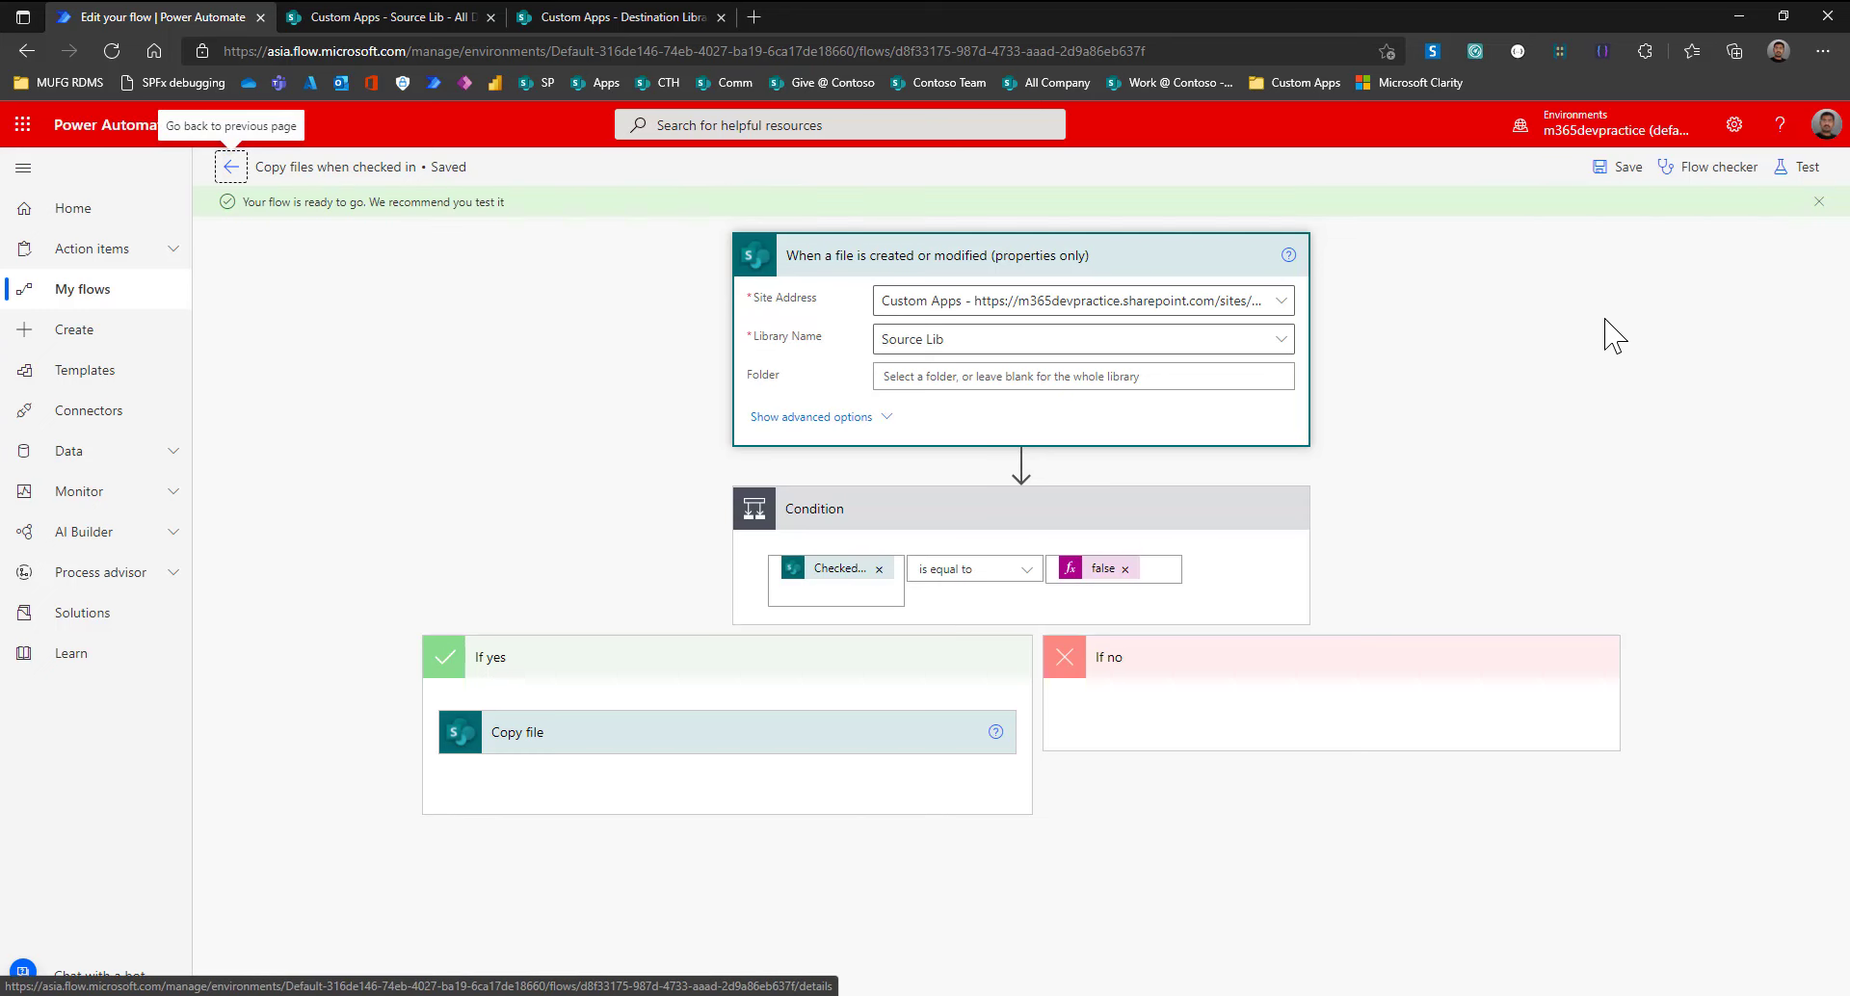
click(1798, 174)
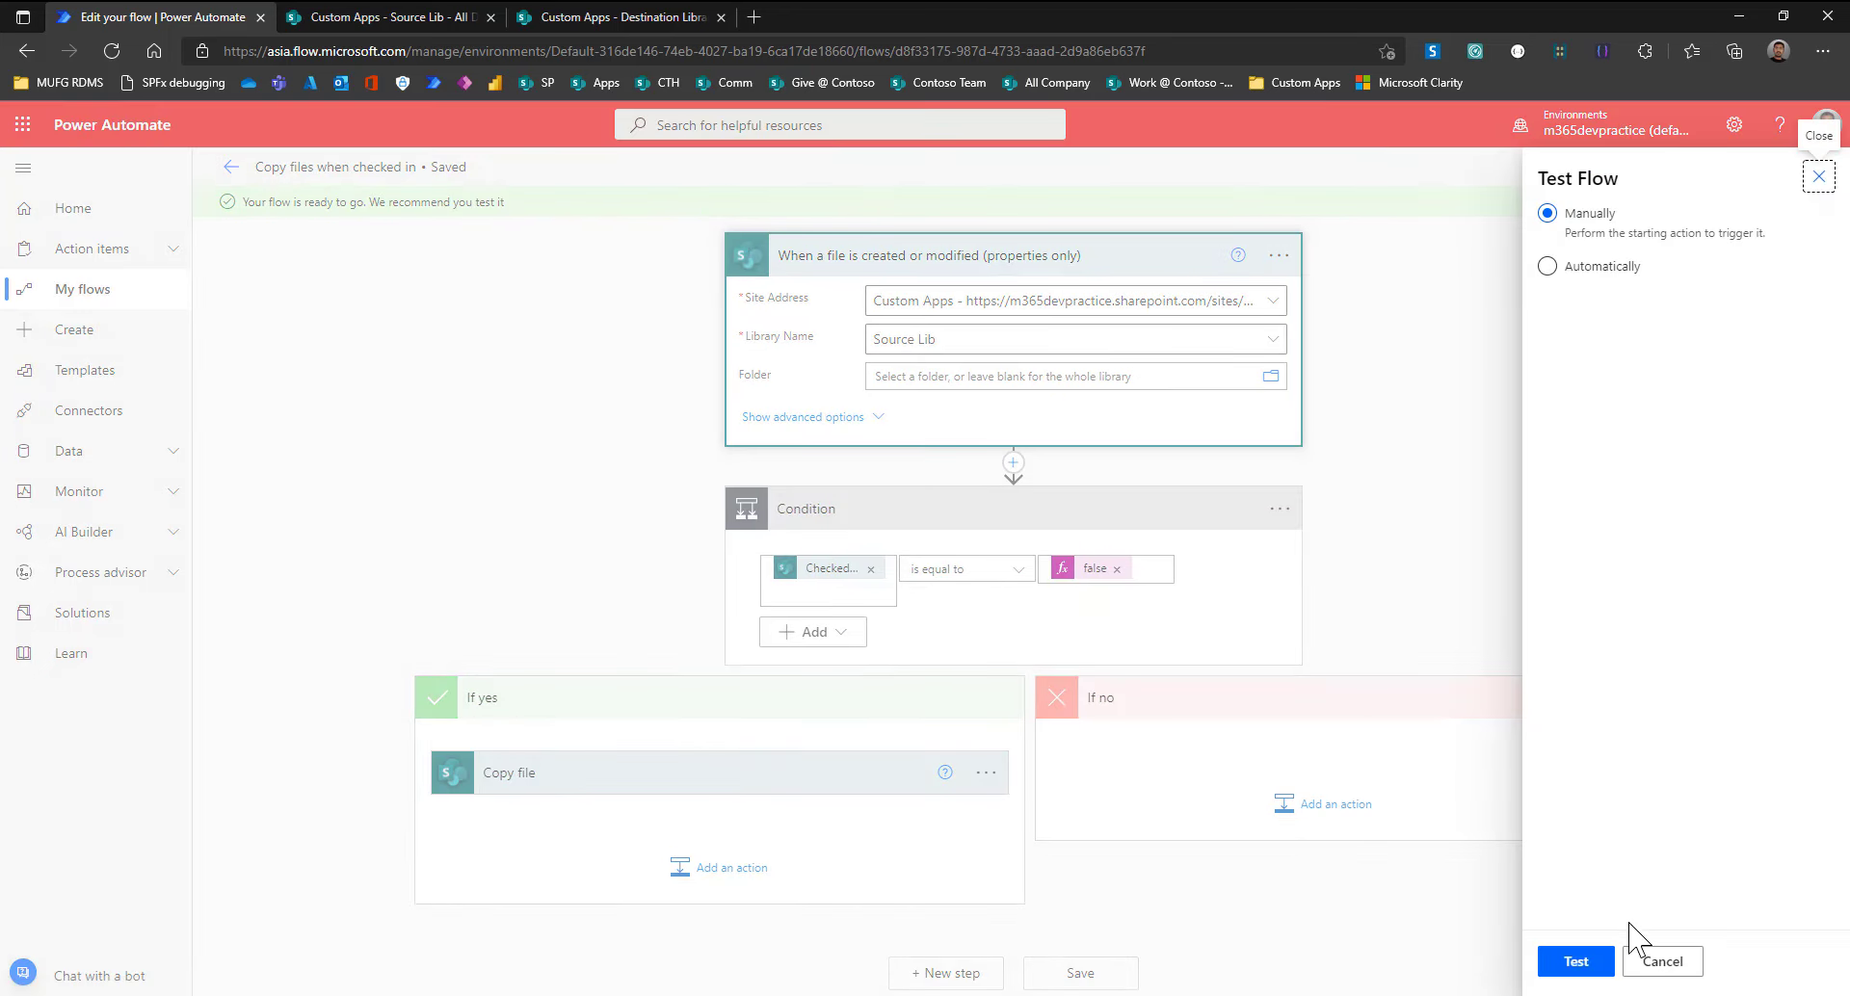
click(1584, 961)
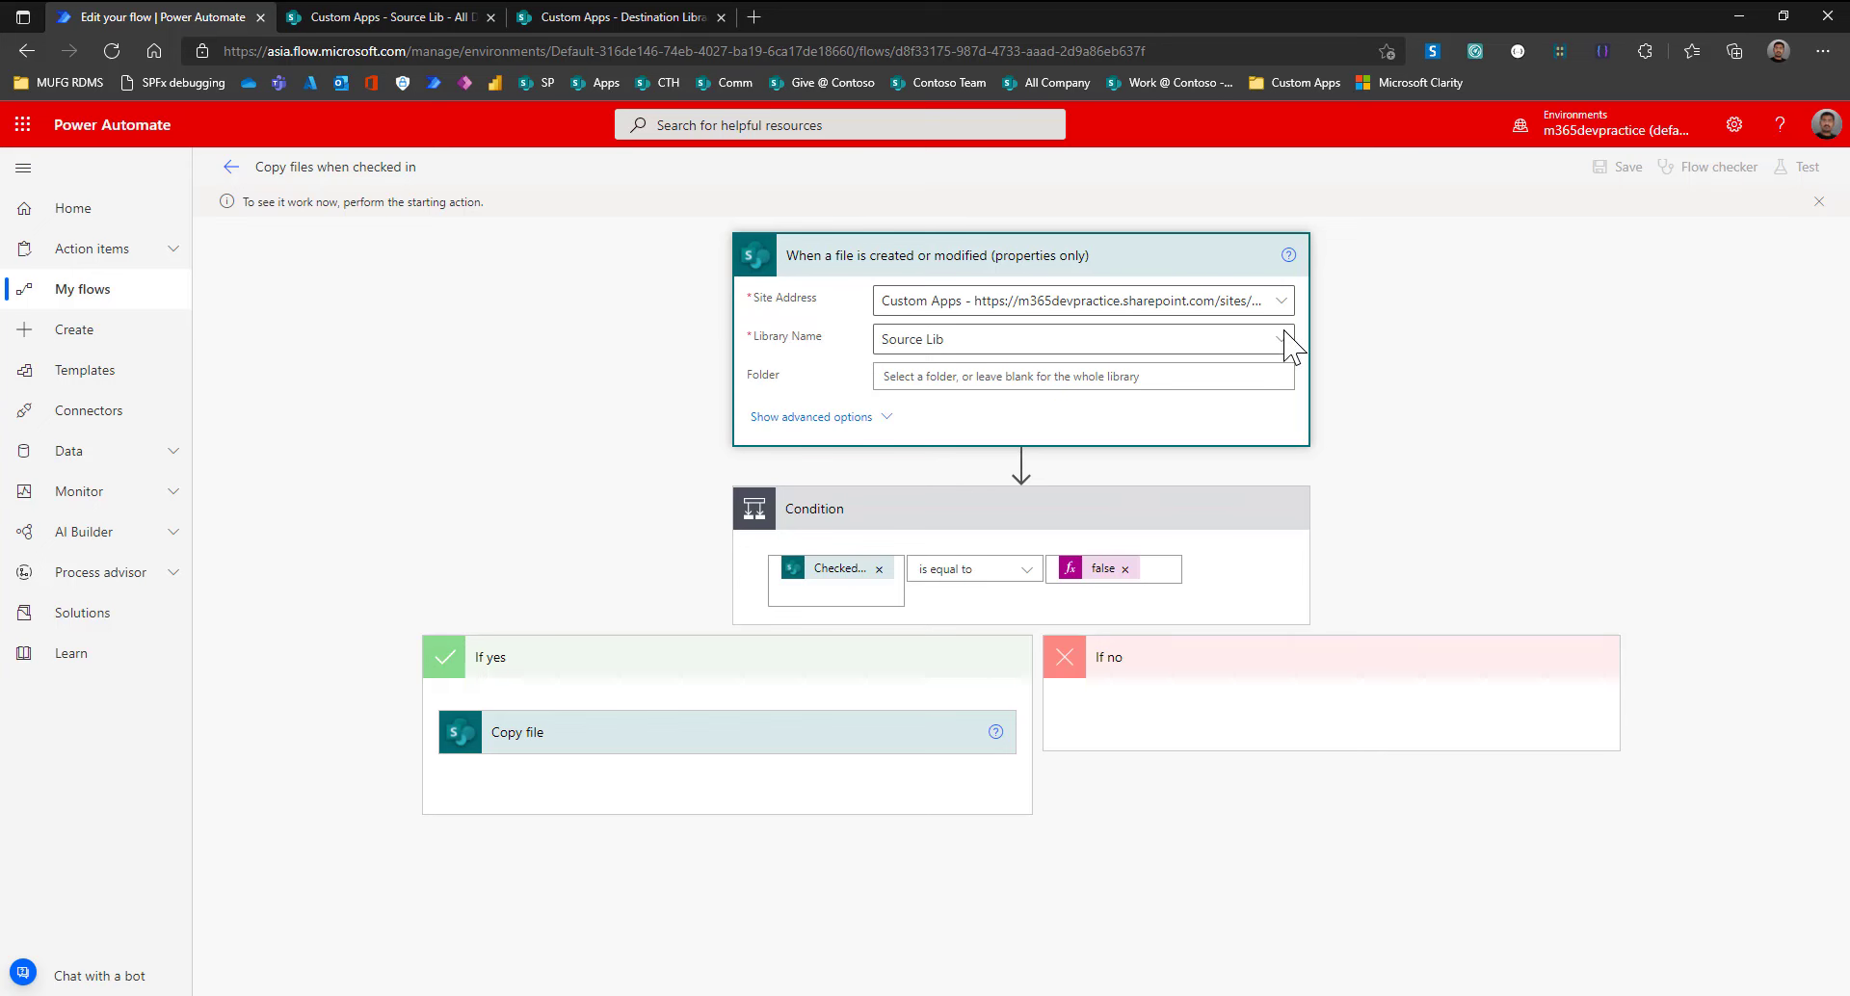
Upload Webp.net-resizeimage (1).png from Downloads to Source Lib in SharePoint, and check in Power Automate whether the flow triggers.
click(386, 17)
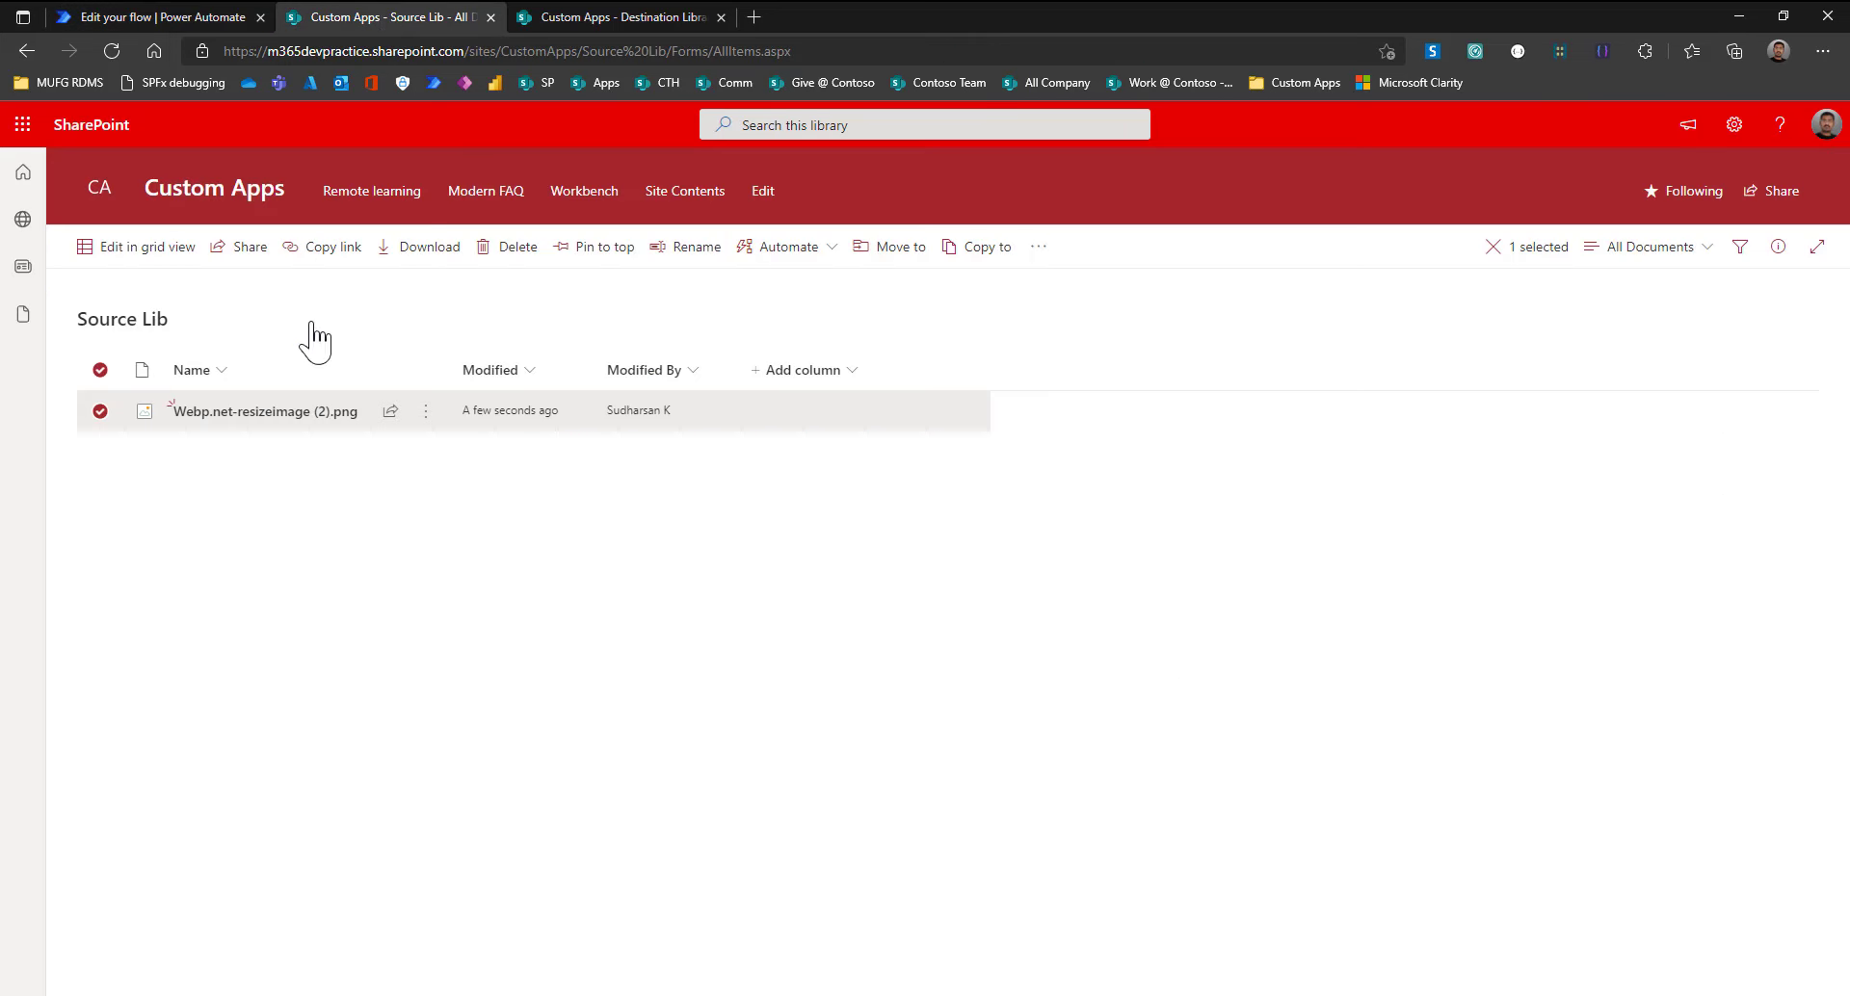
click(242, 252)
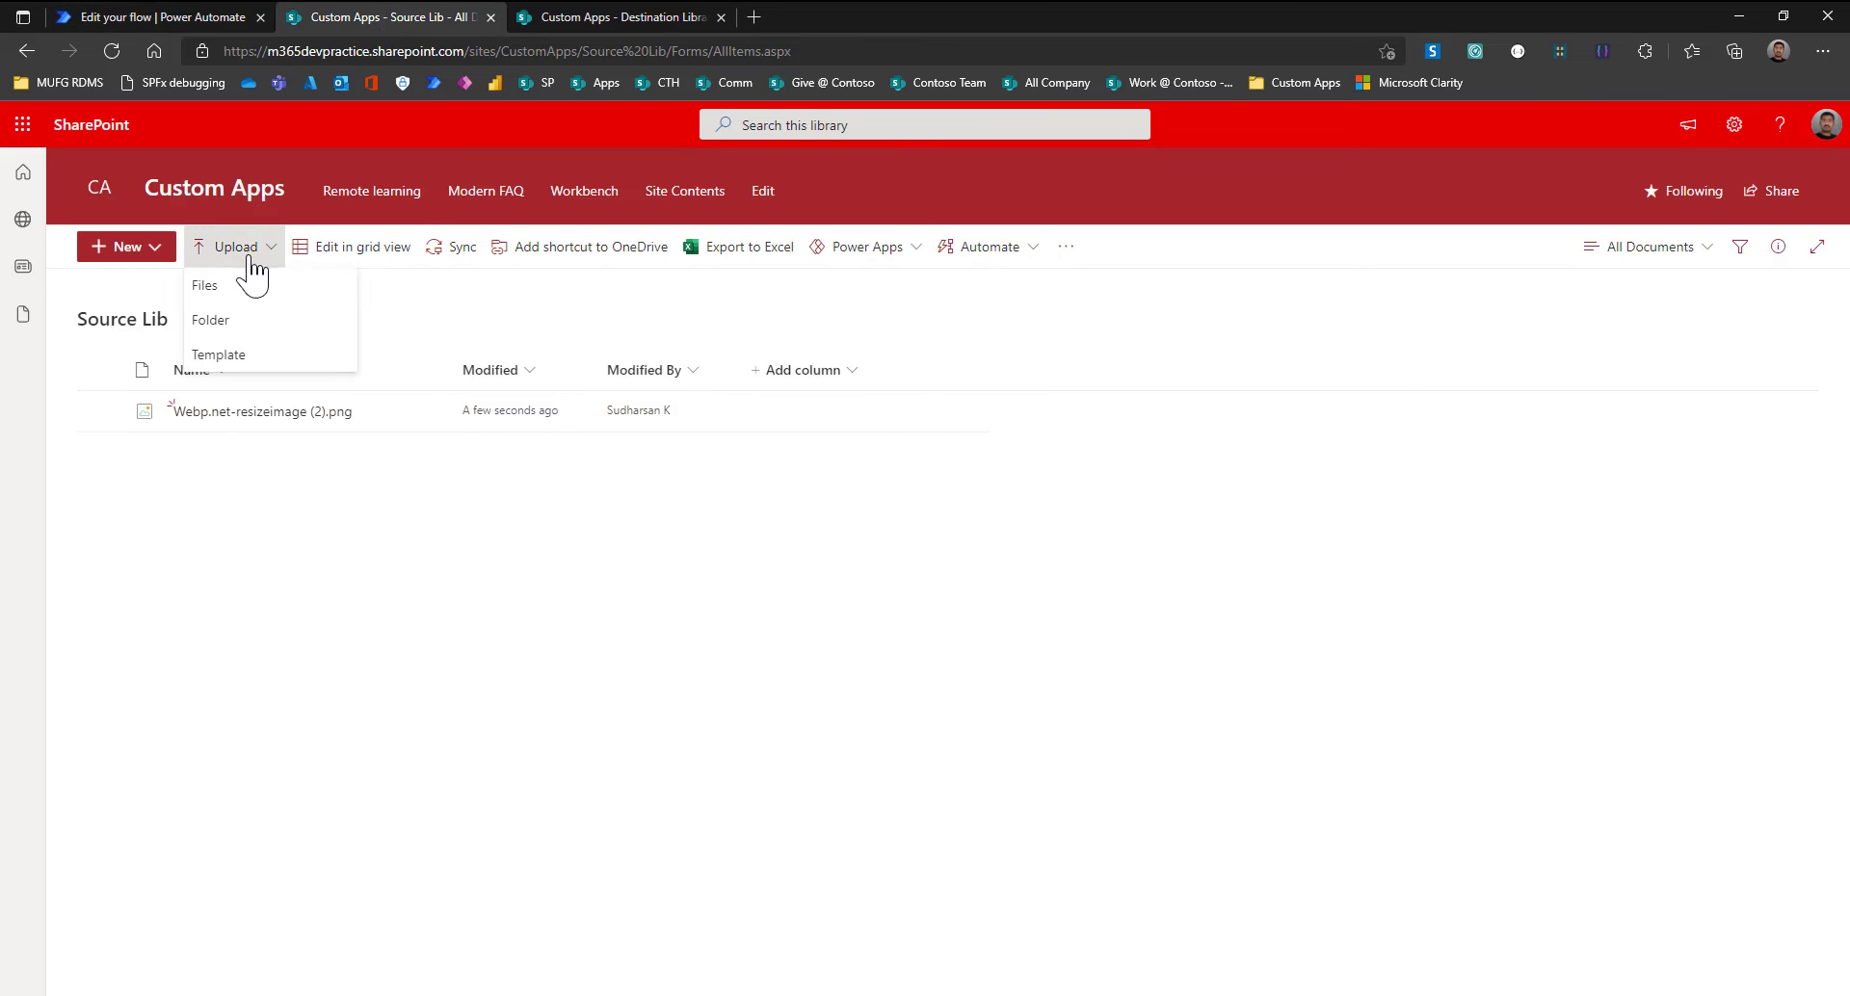
click(285, 284)
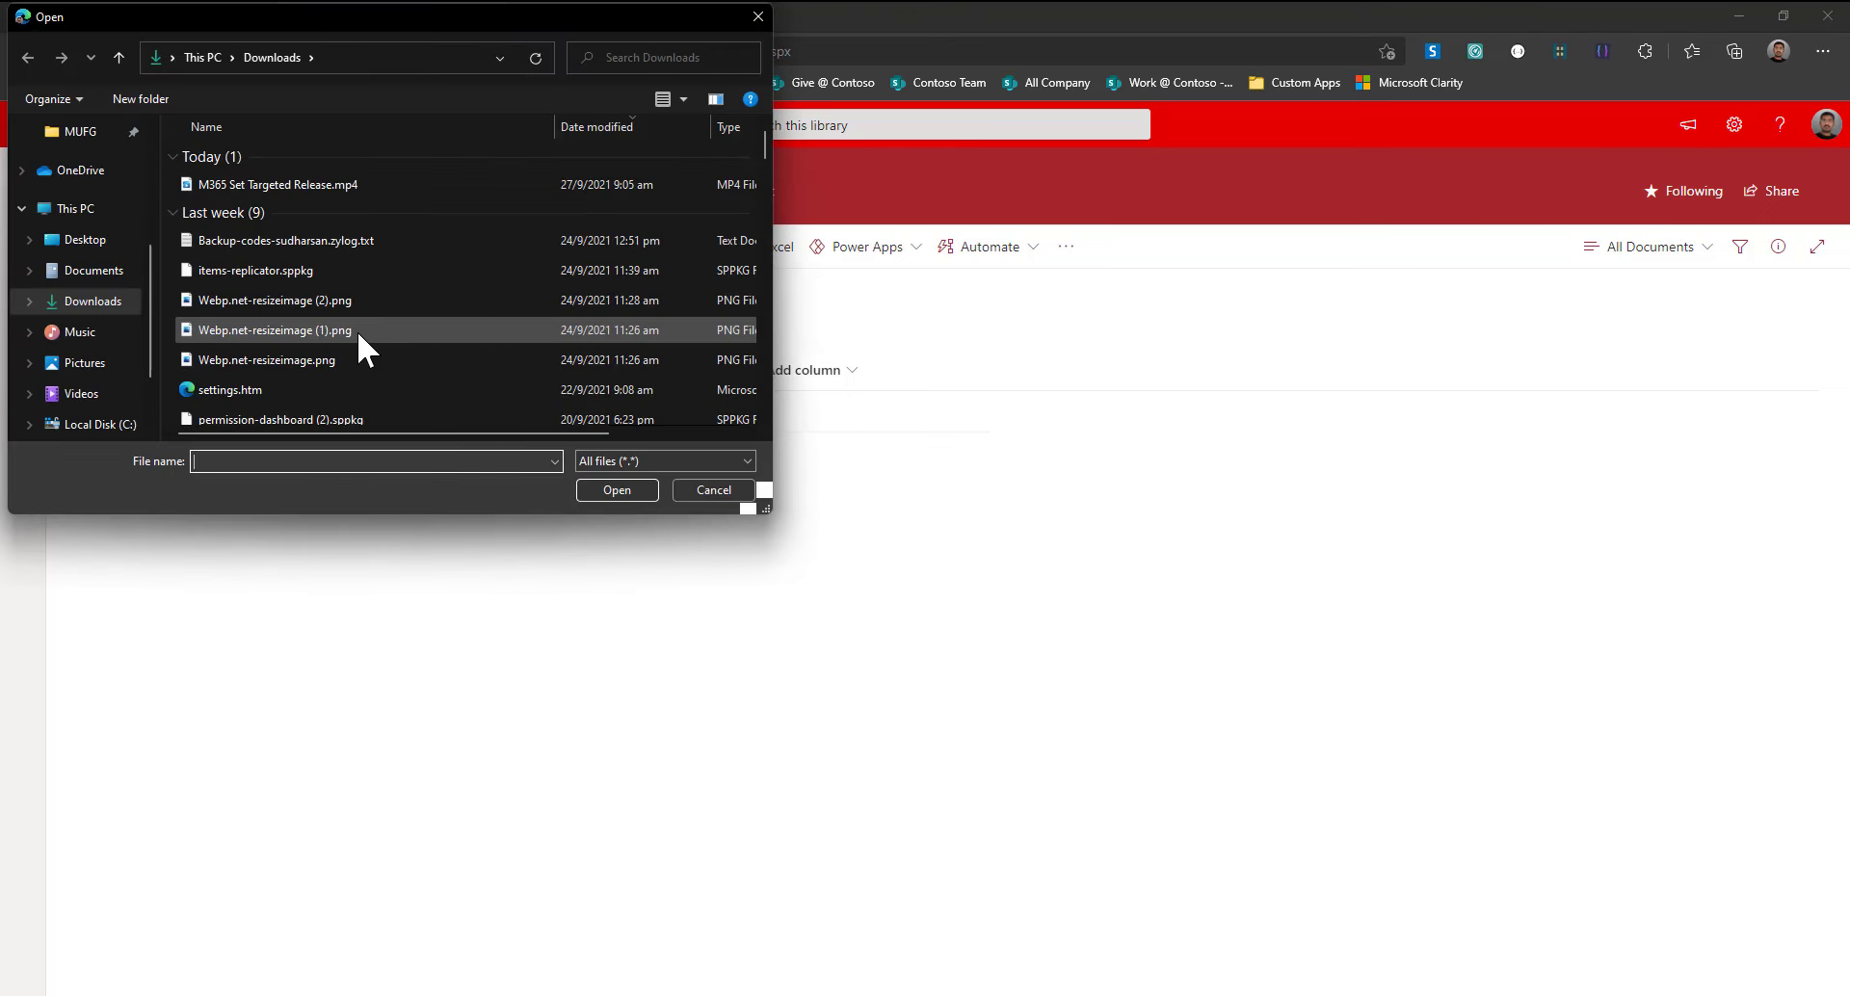
double_click(358, 332)
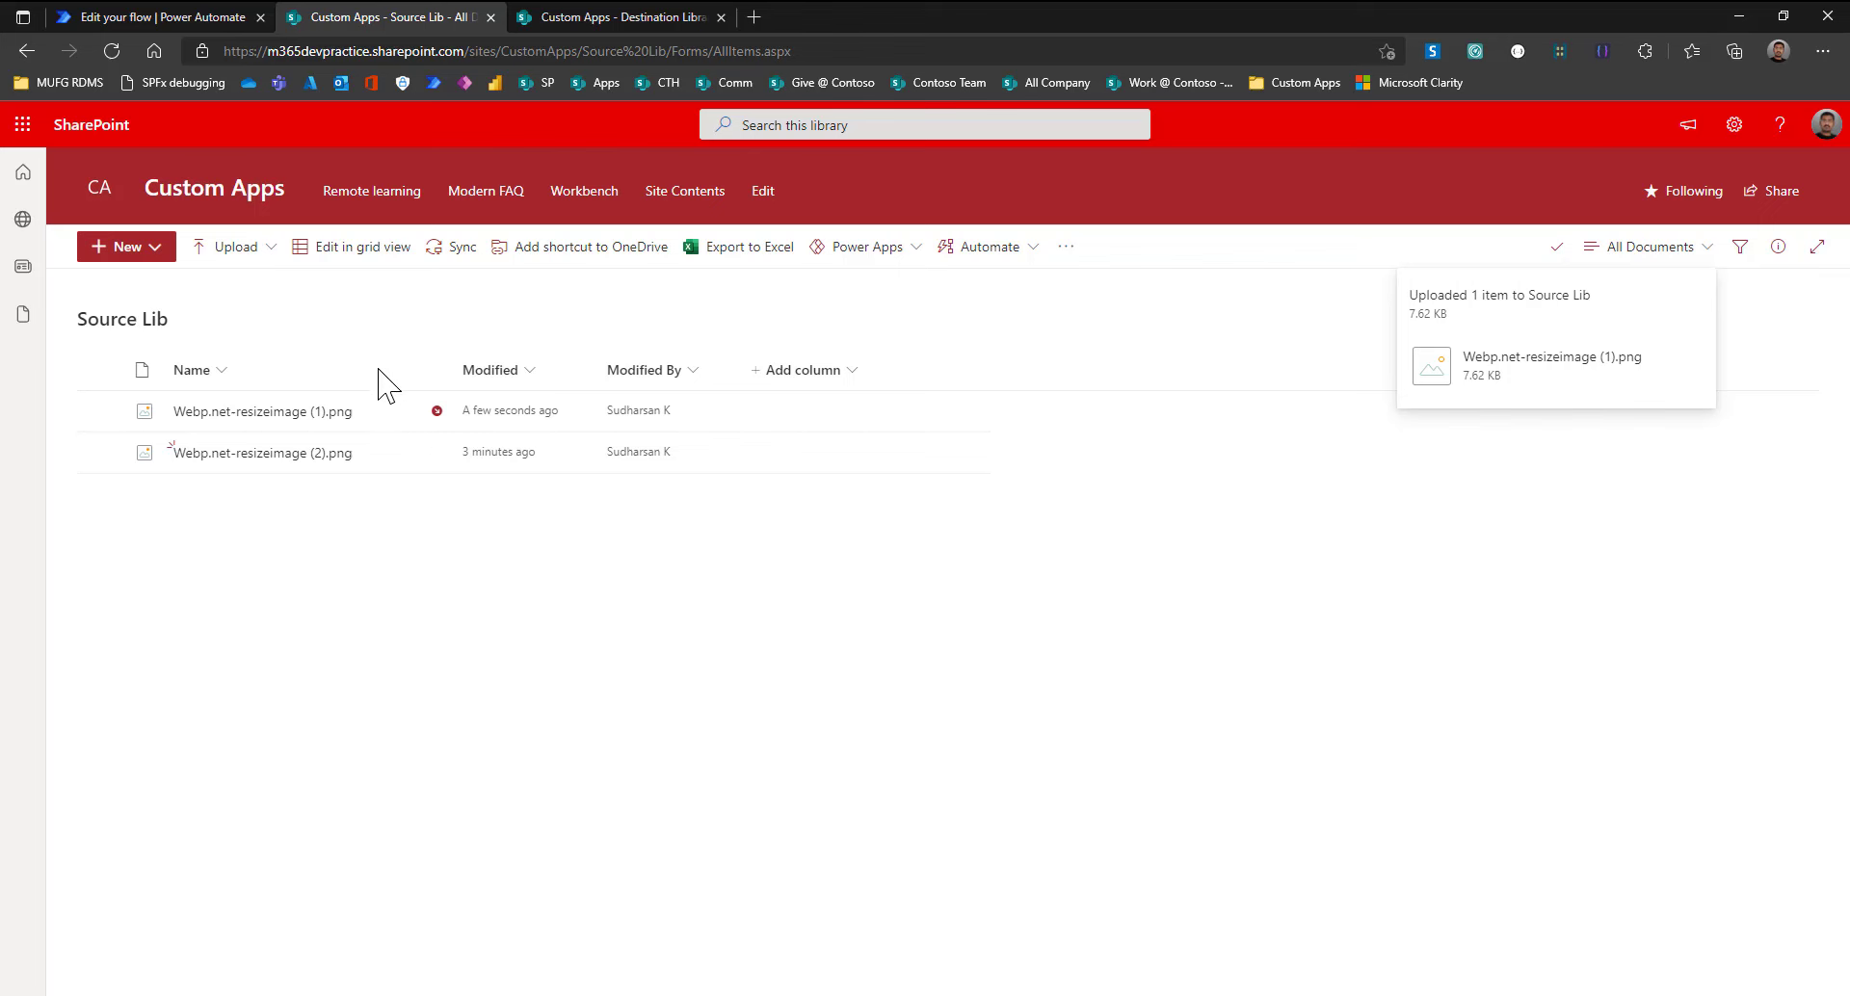
mouse_move(365, 413)
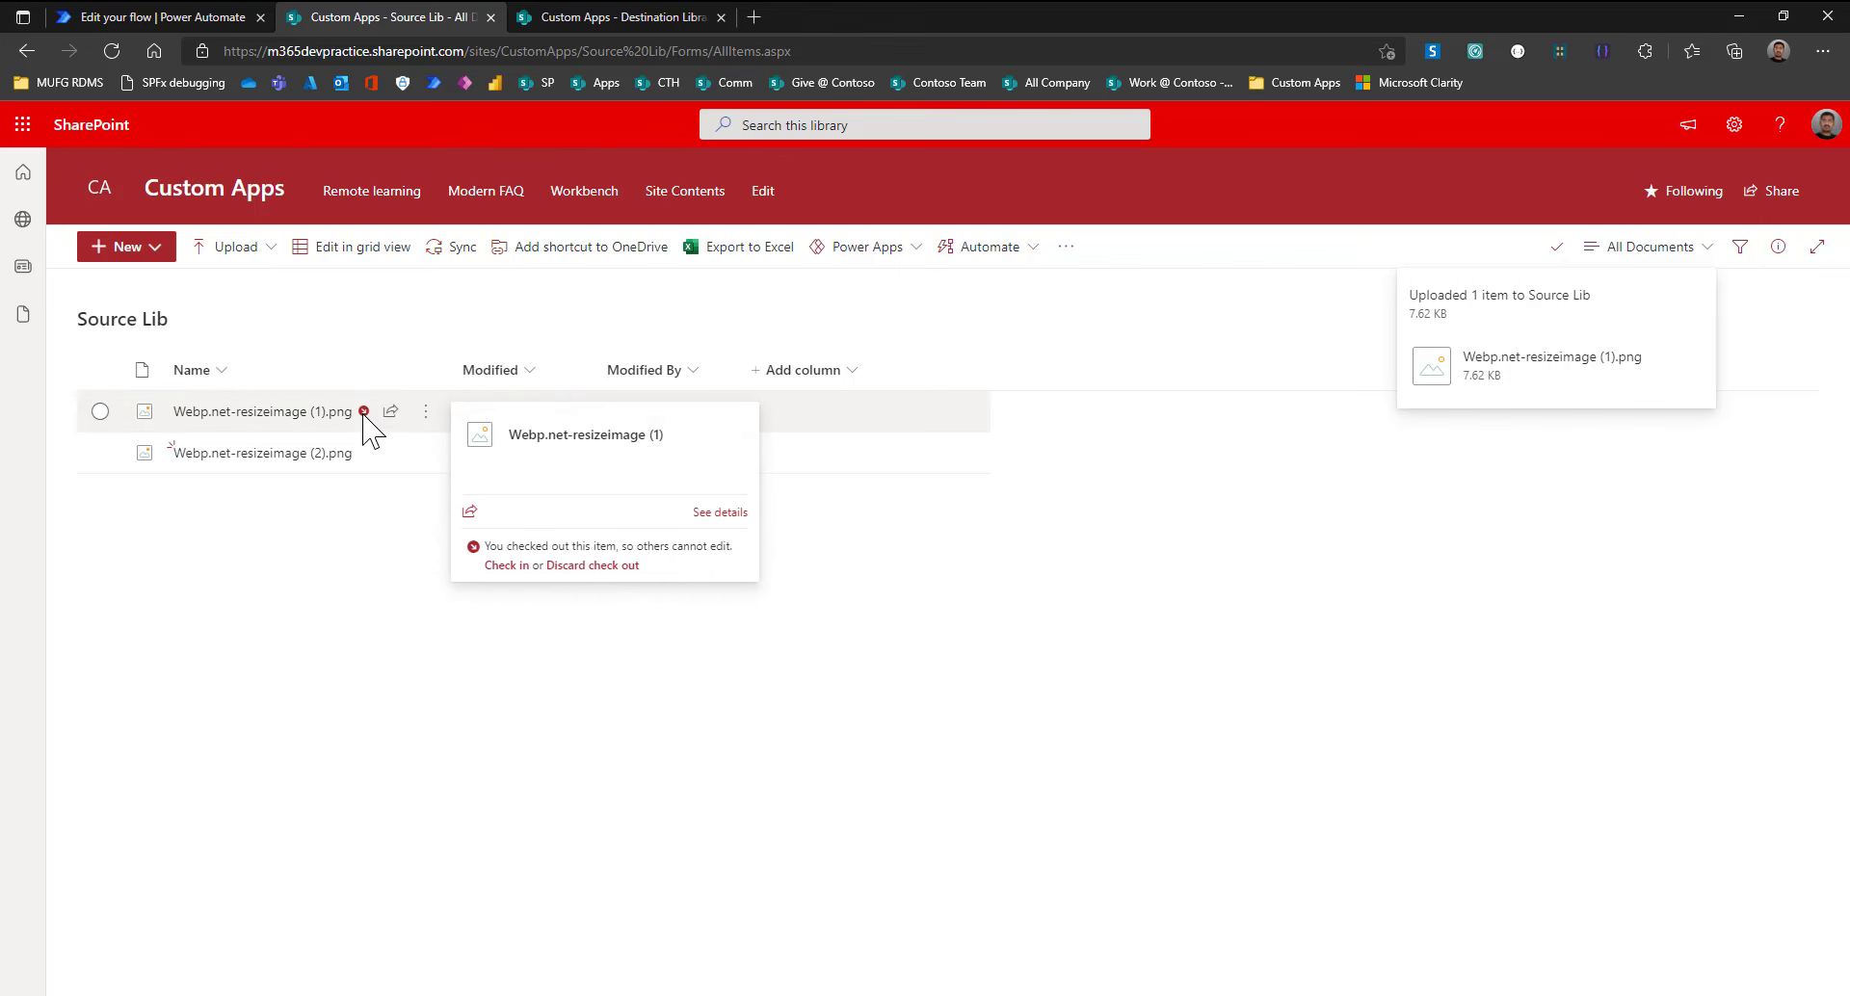
click(175, 20)
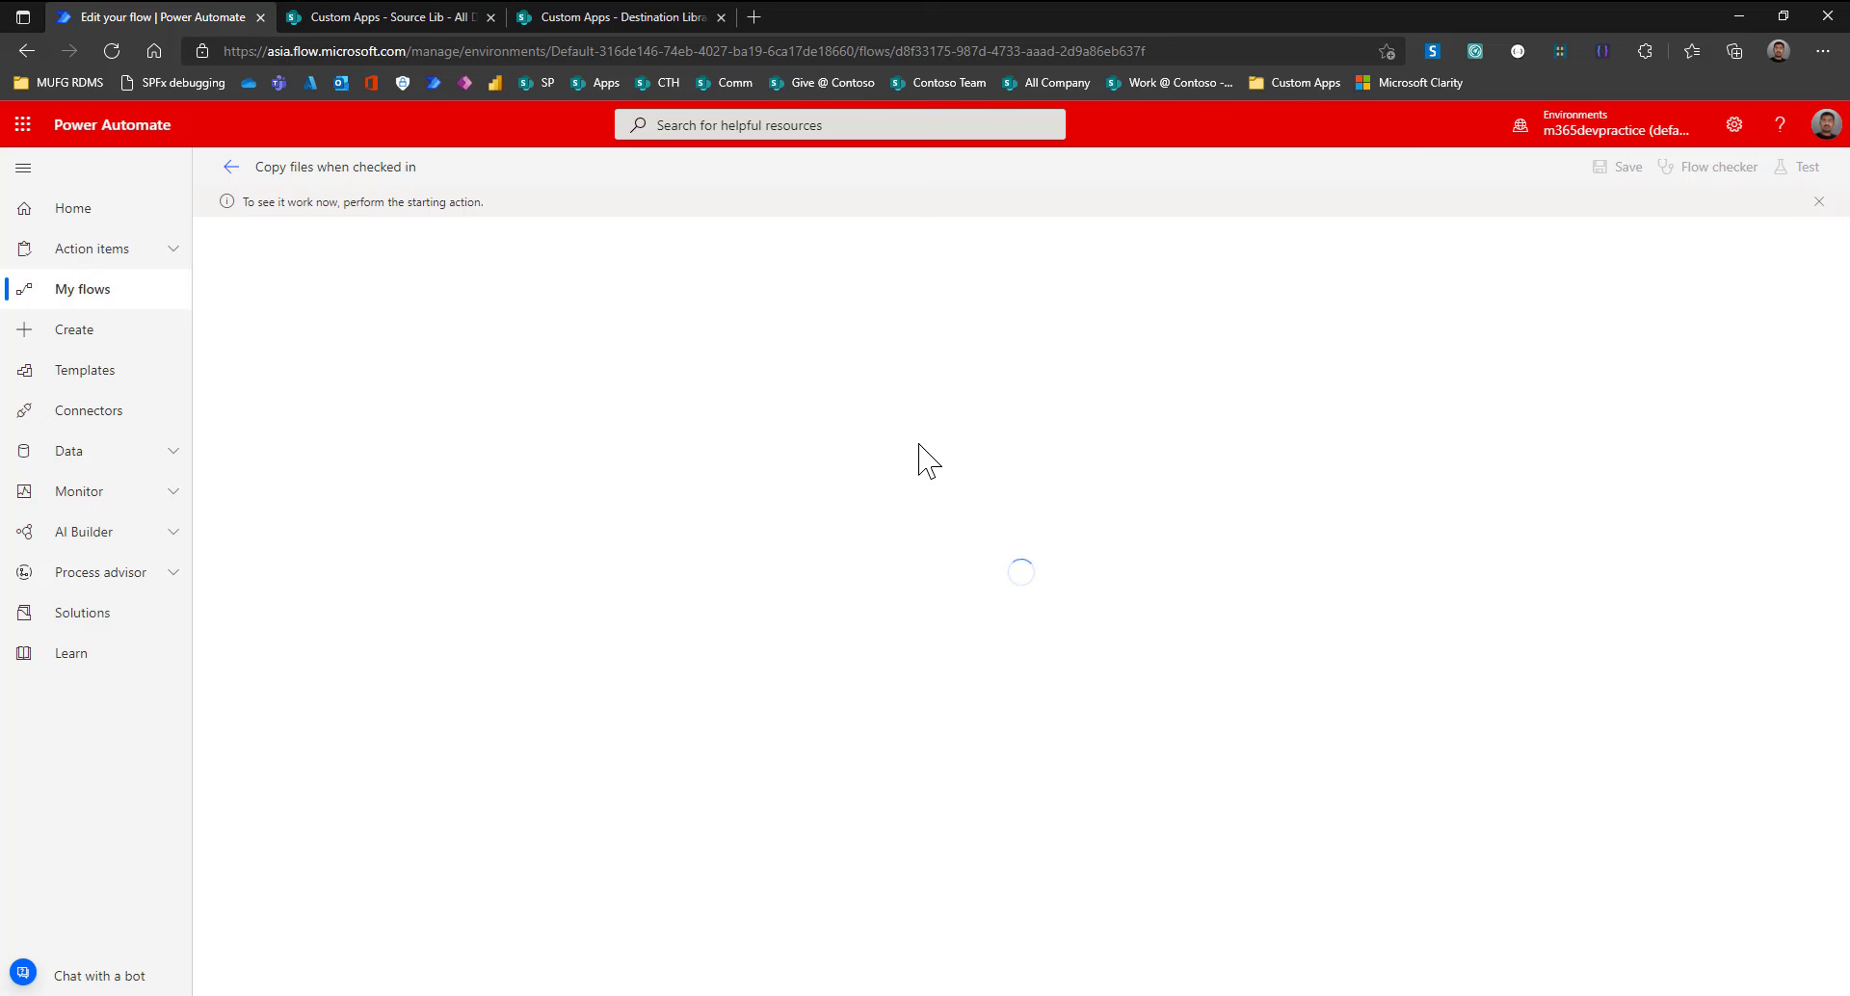
Switch to SharePoint and check in Webp.net-resizeimage (1).png in Source Lib without a comment.
click(425, 17)
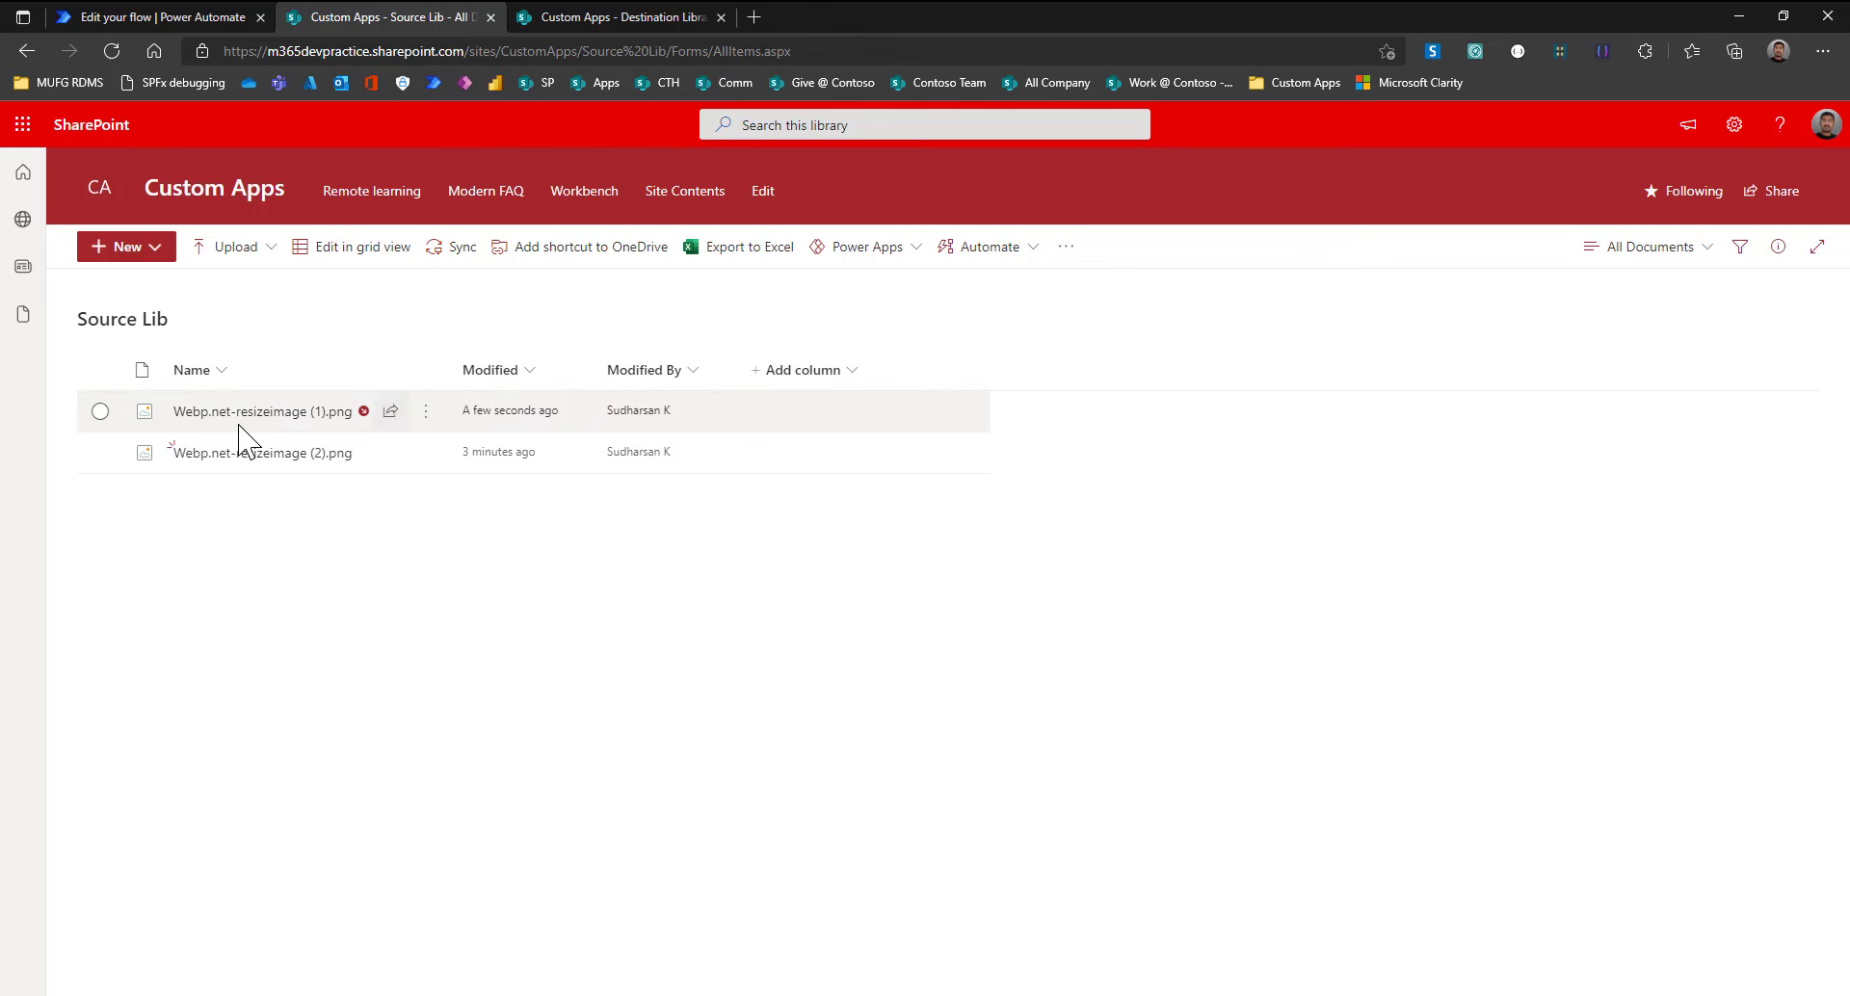
click(100, 411)
click(1039, 248)
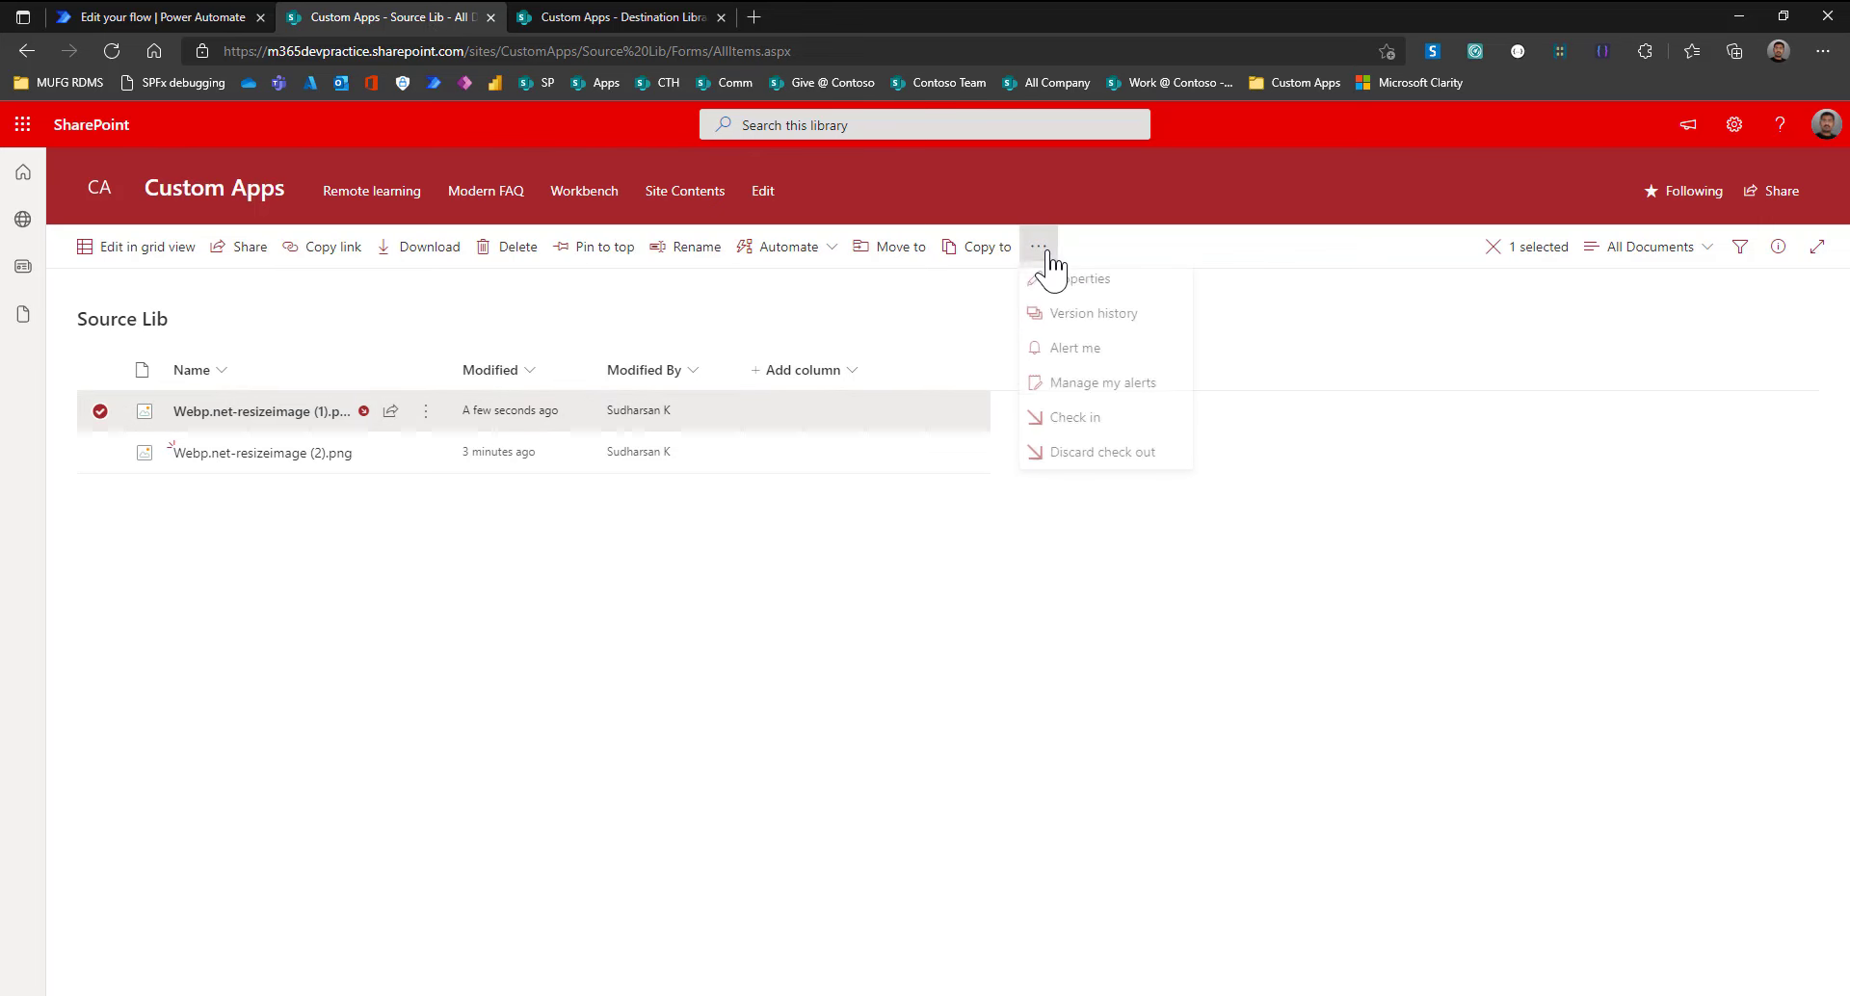
click(1074, 420)
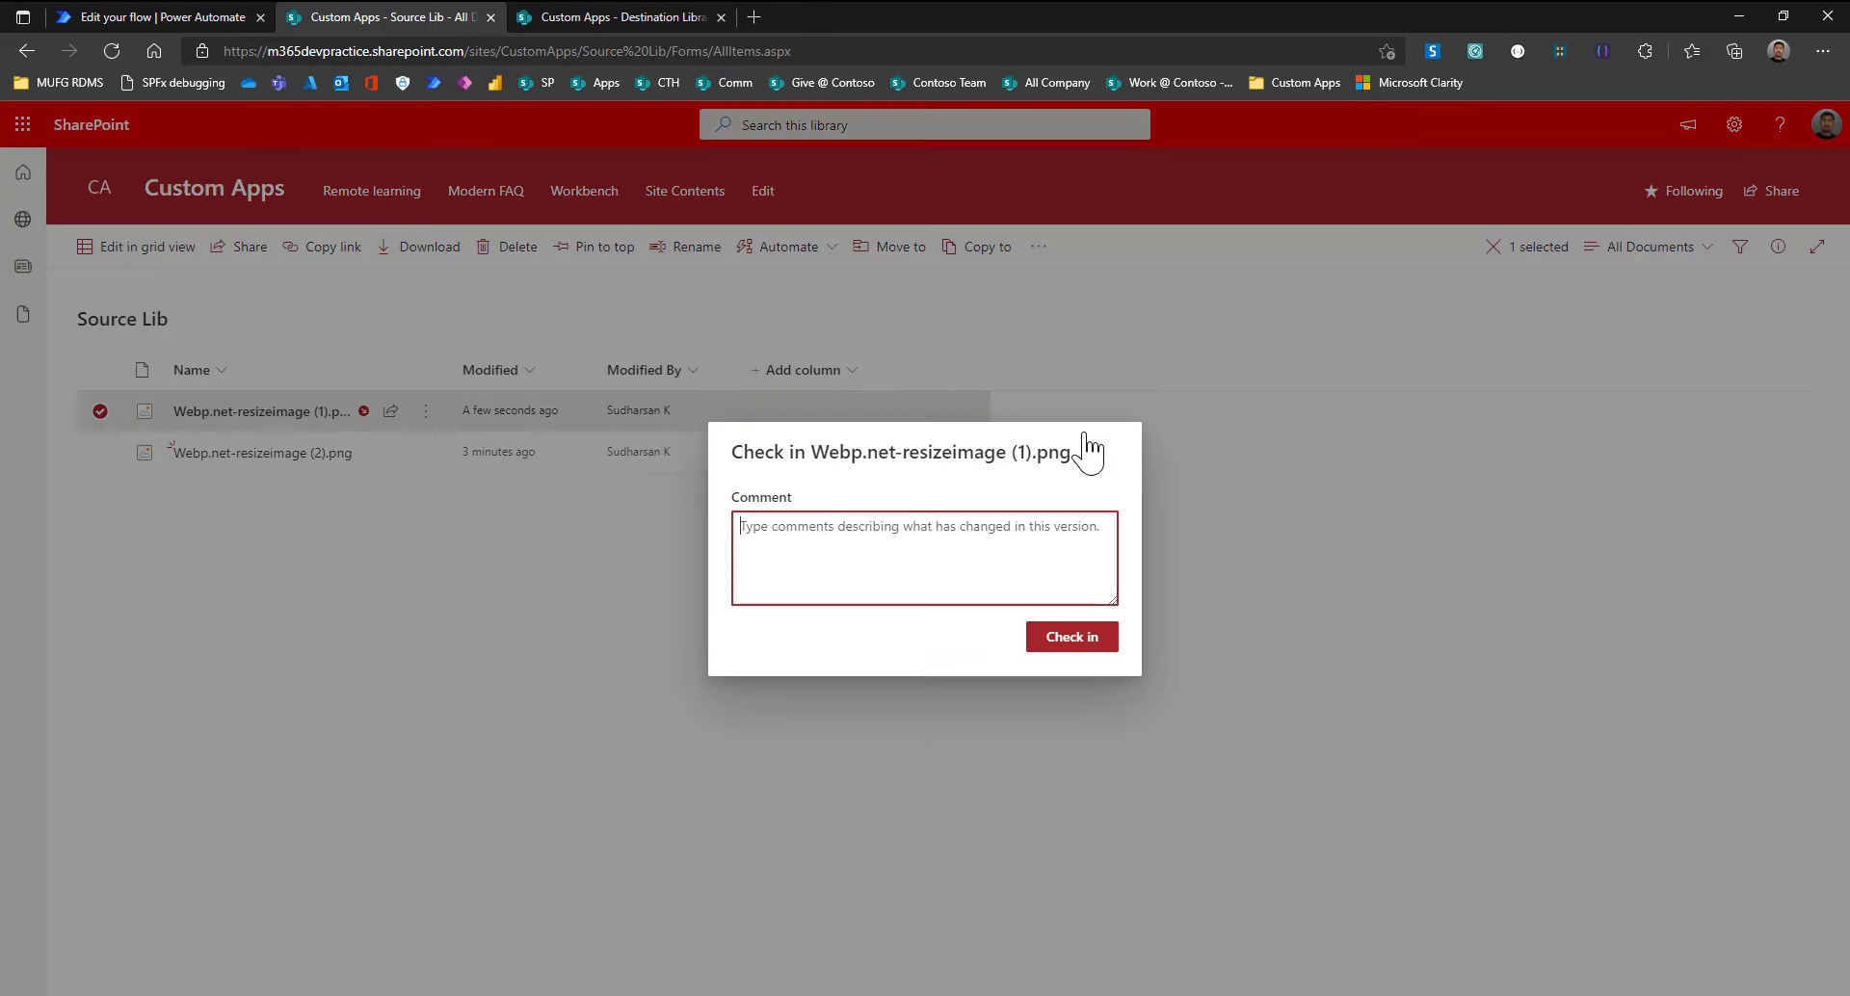
click(1058, 641)
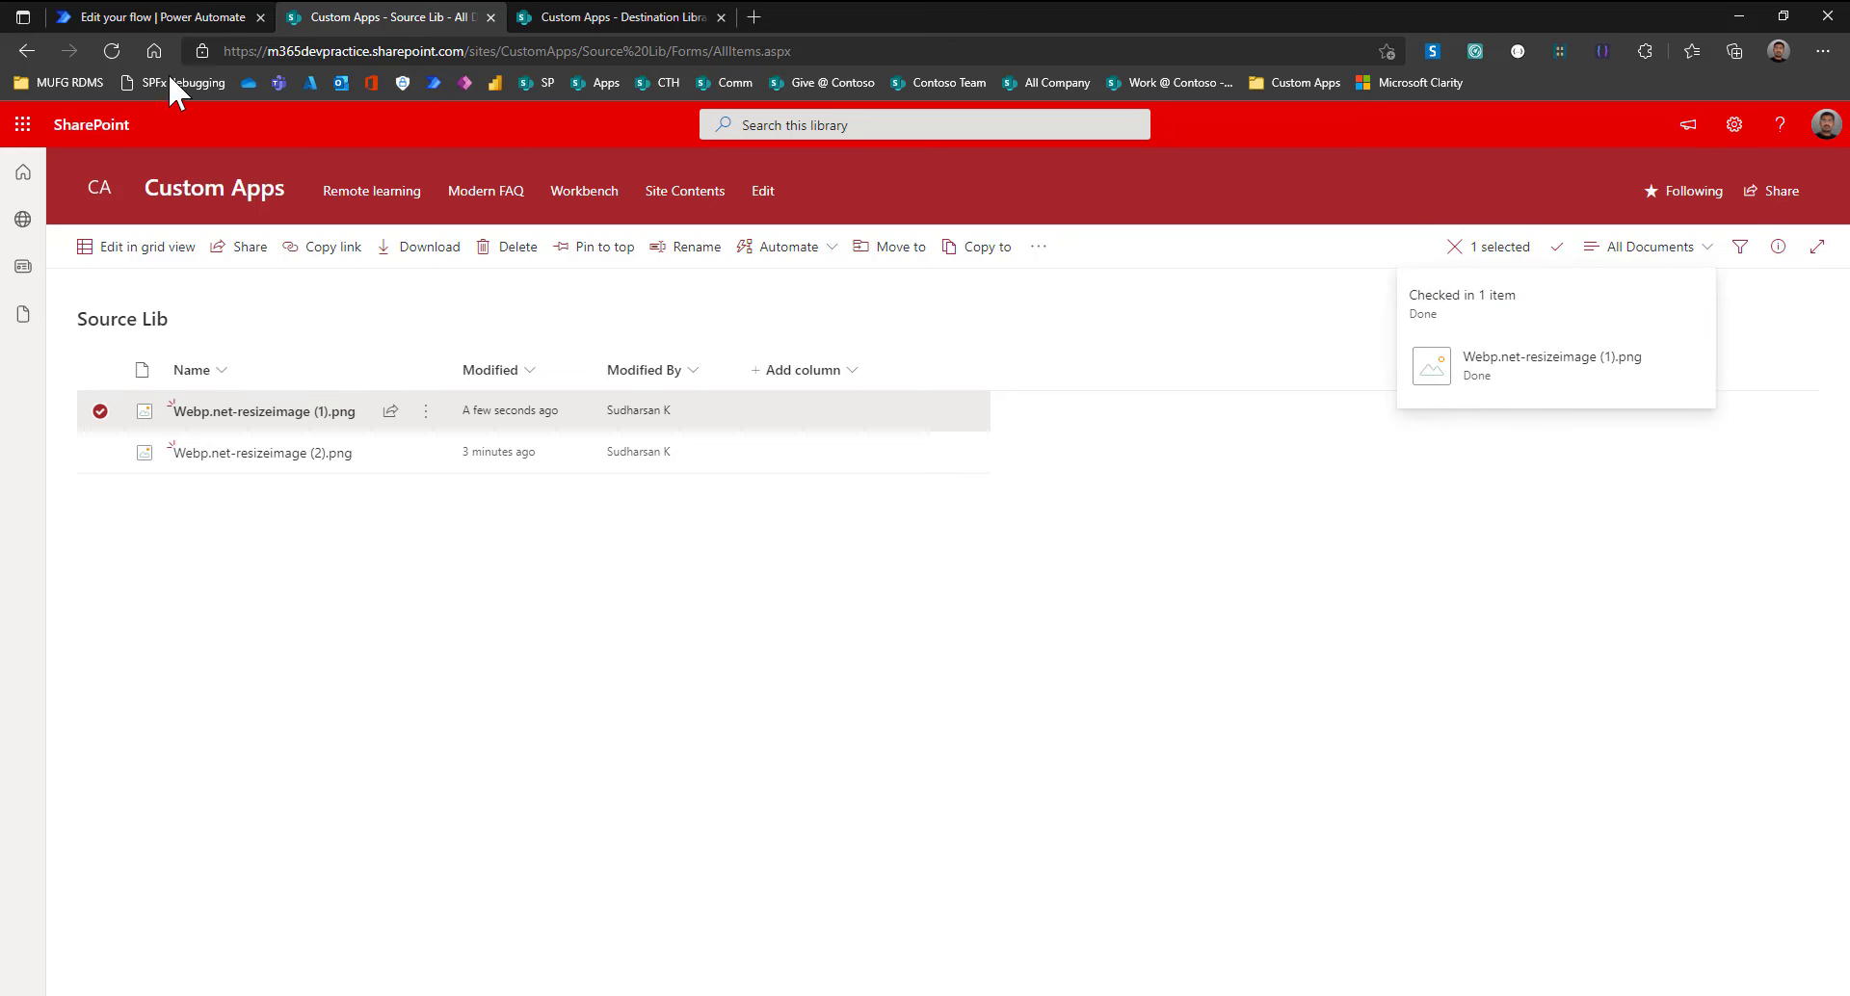
Inspect the Condition's result in the new Power Automate test run and refresh Destination Library to check for Webp.net-resizeimage (1).png.
click(156, 16)
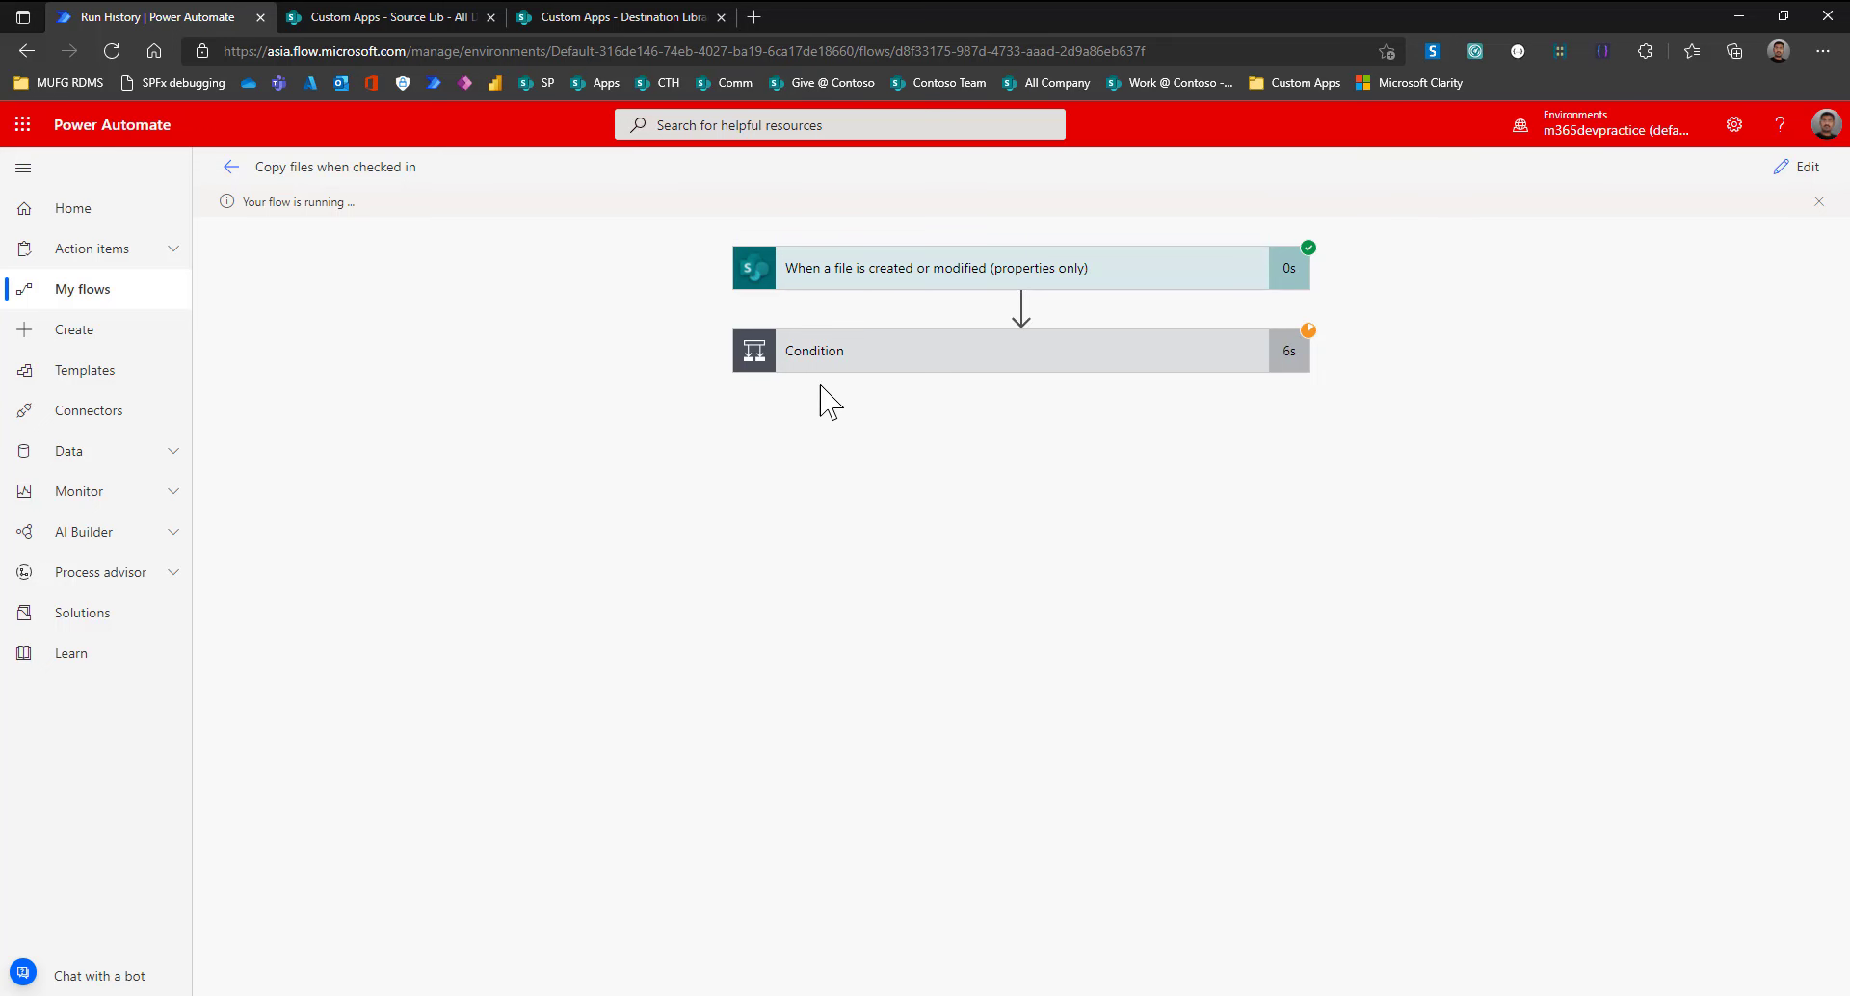
click(925, 371)
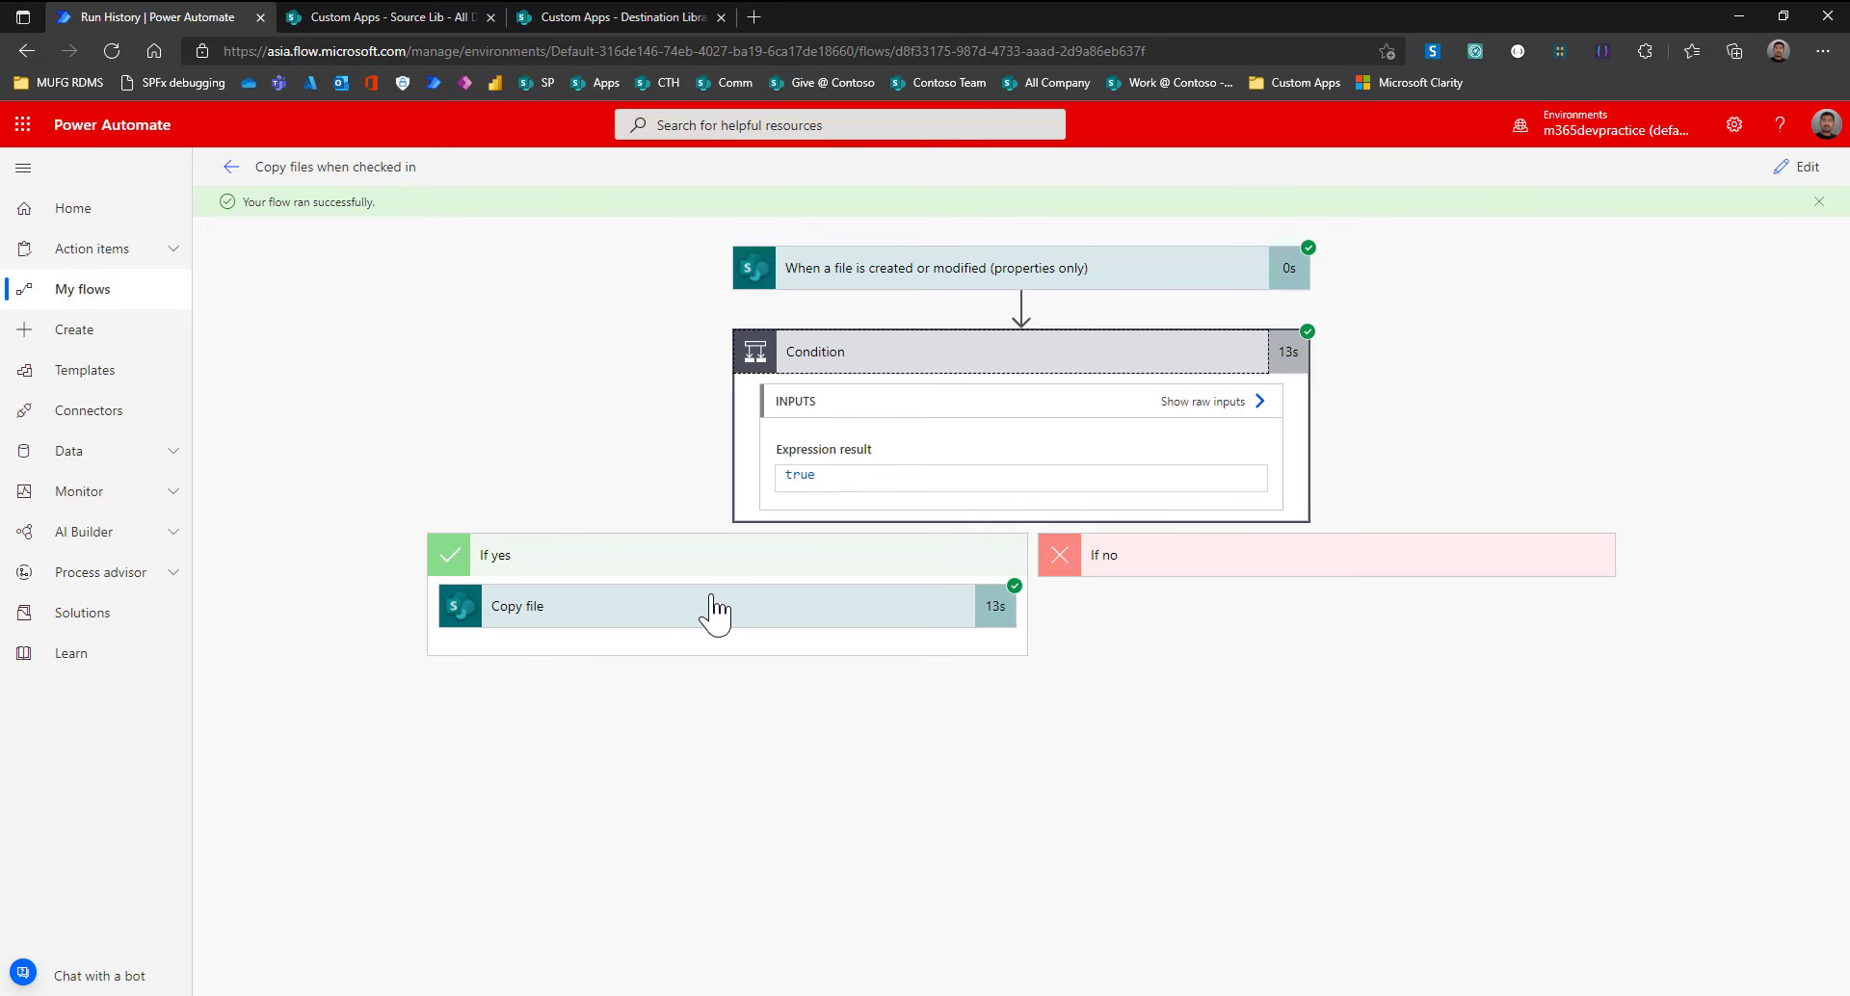
click(583, 19)
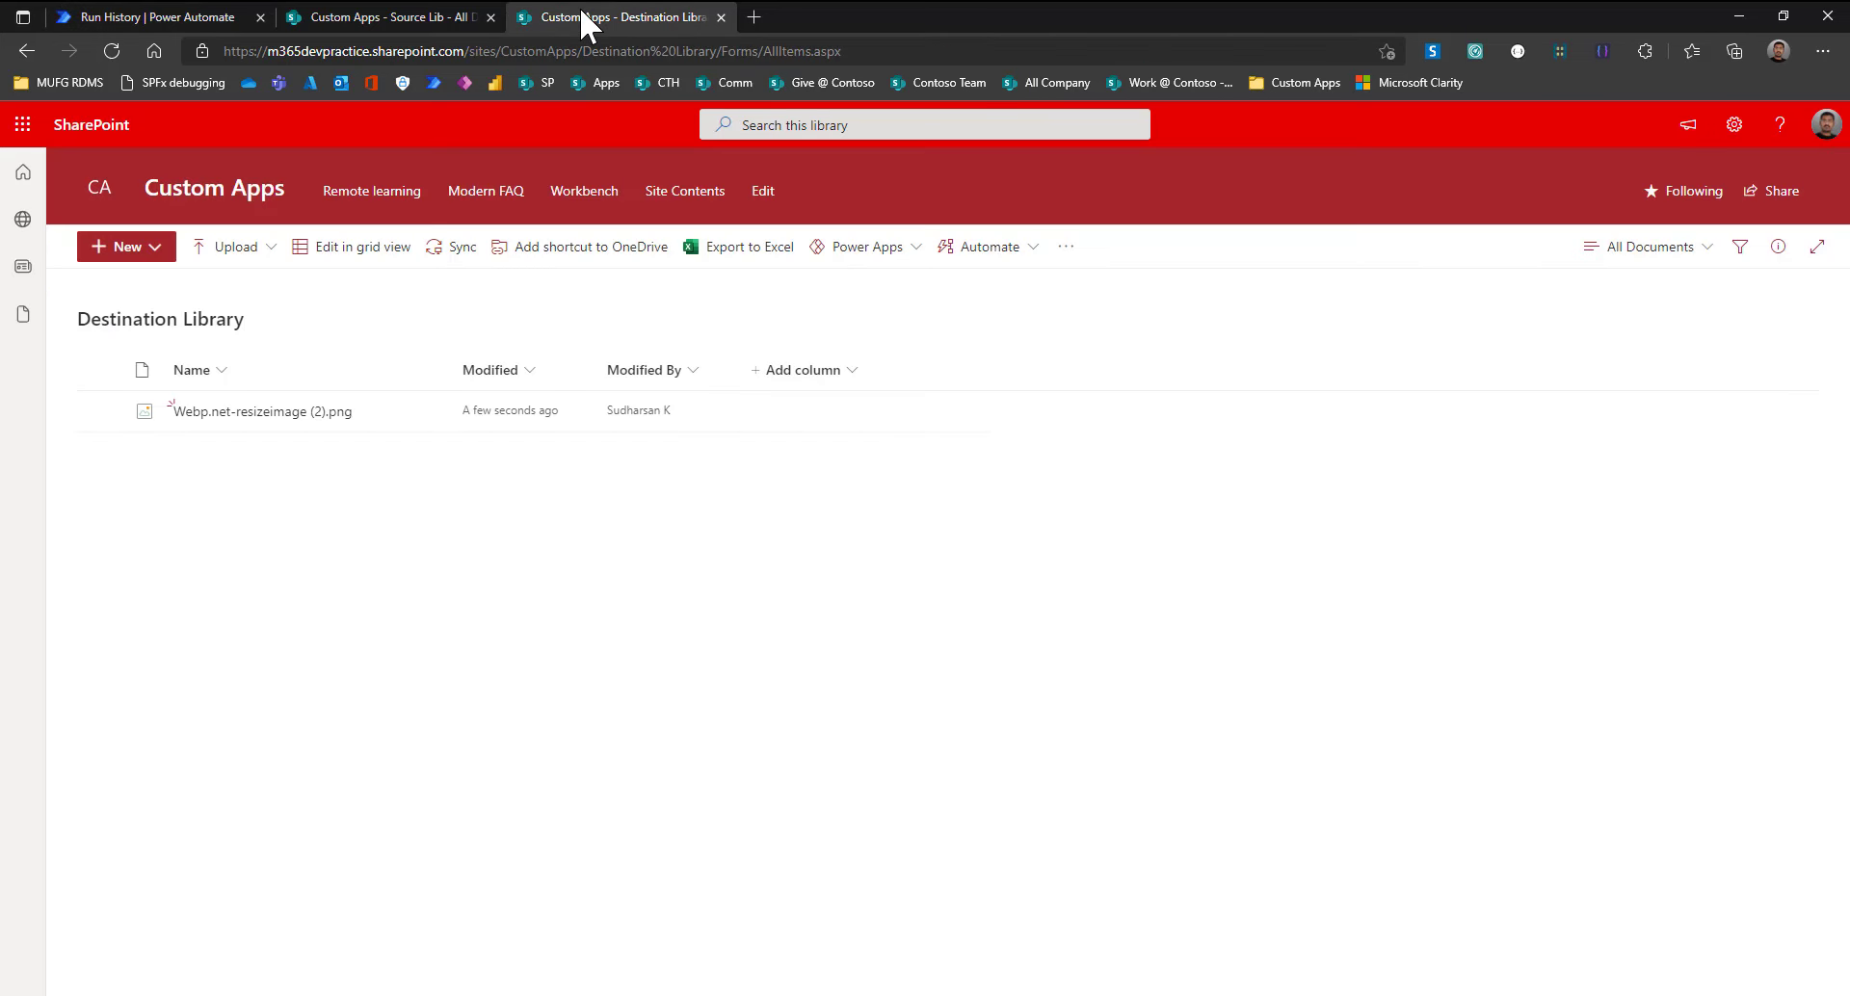
click(108, 52)
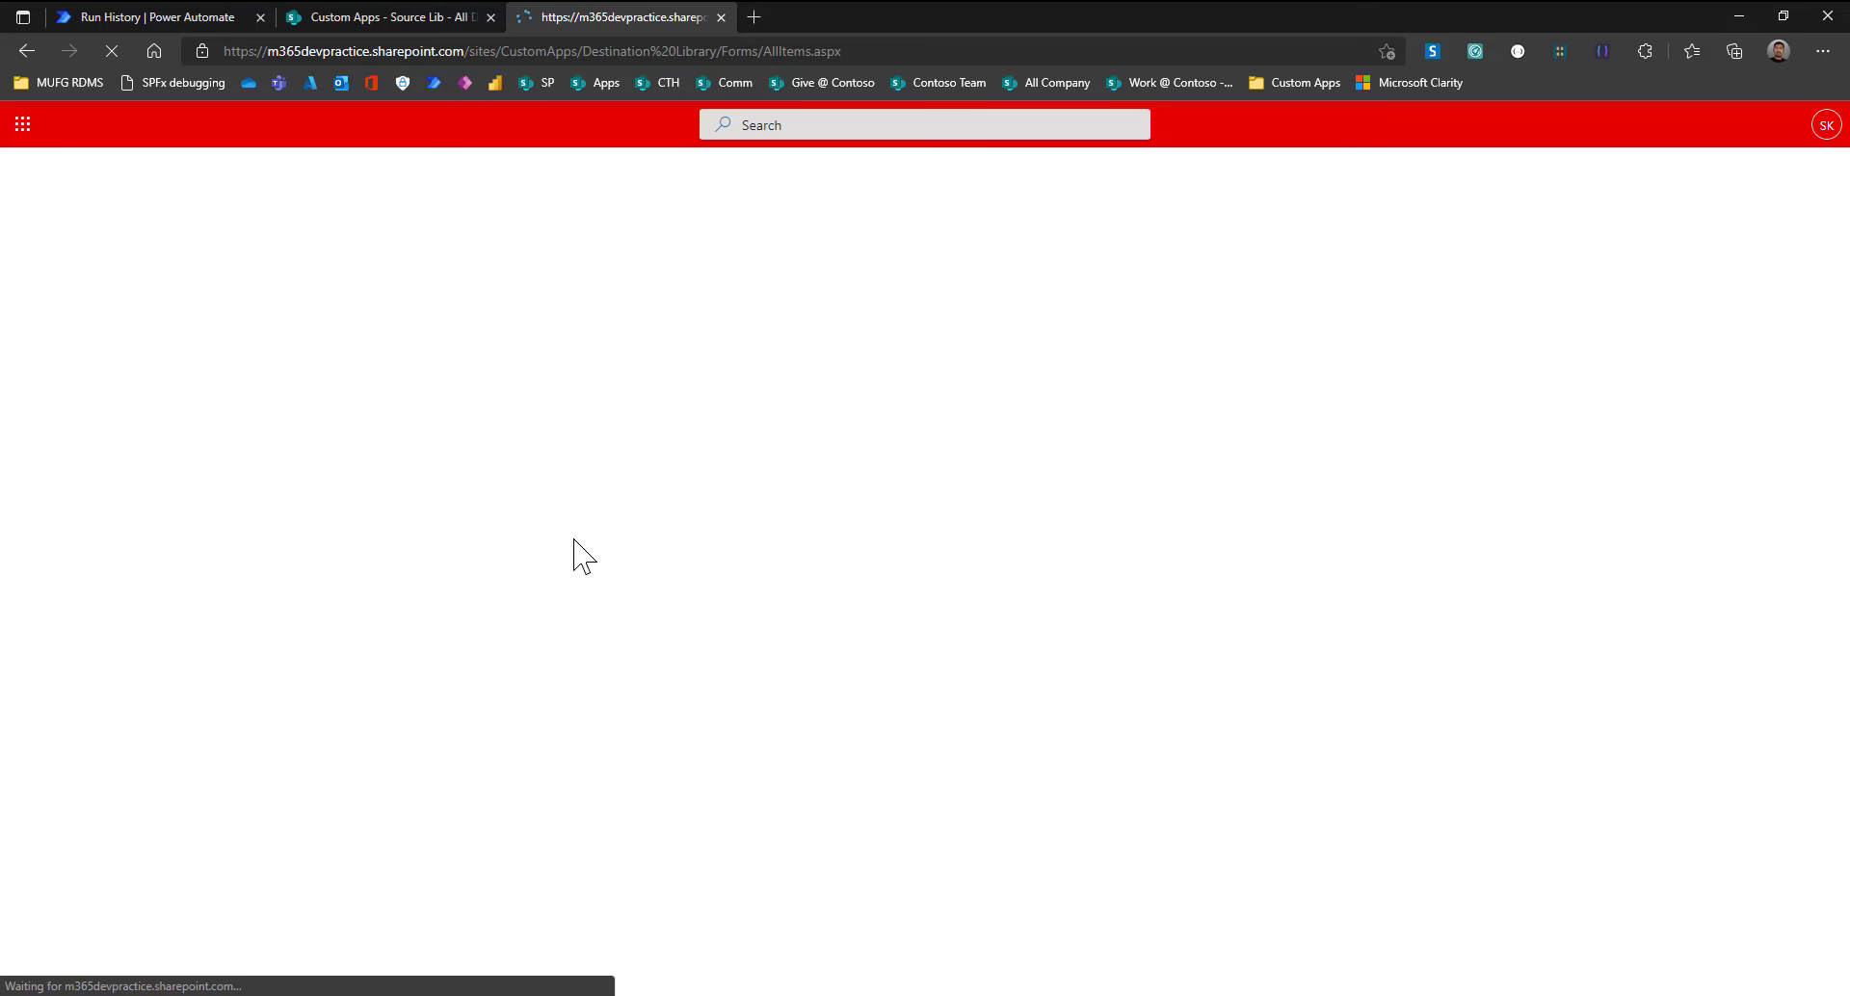